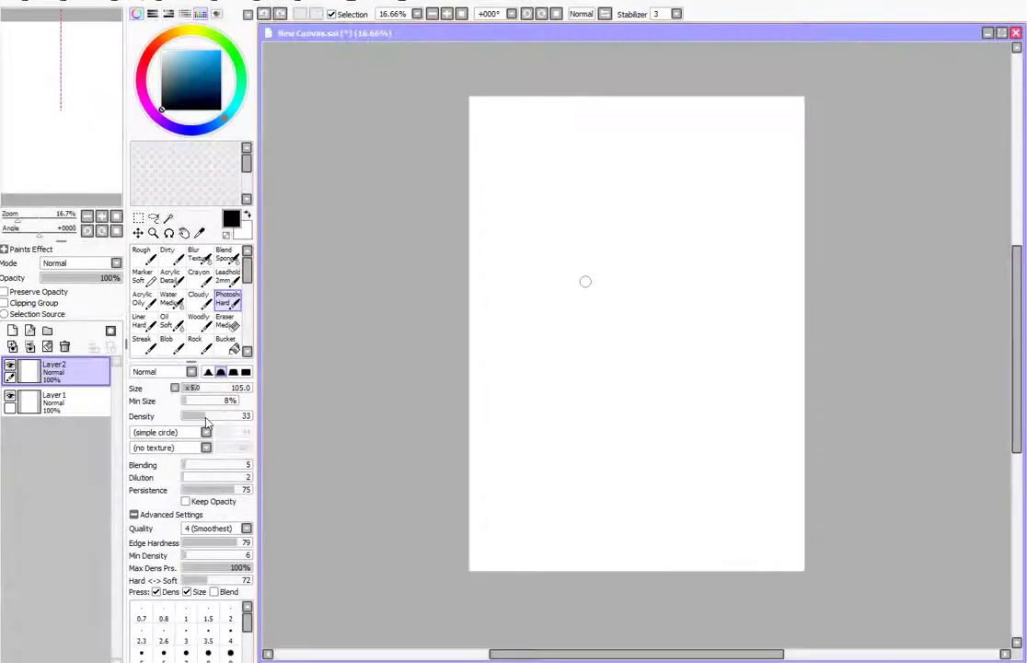
Sketch the head outline, ear, hair mass and neck guideline, then tilt the head slightly
{"action": "mouse_move", "coordinate": [607, 188]}
{"action": "left_mouse_down"}
{"action": "mouse_move", "coordinate": [573, 257]}
{"action": "mouse_move", "coordinate": [654, 365]}
{"action": "left_mouse_up"}
{"action": "left_click_drag", "start_coordinate": [704, 267], "coordinate": [677, 361]}
{"action": "left_click_drag", "start_coordinate": [703, 223], "coordinate": [707, 281]}
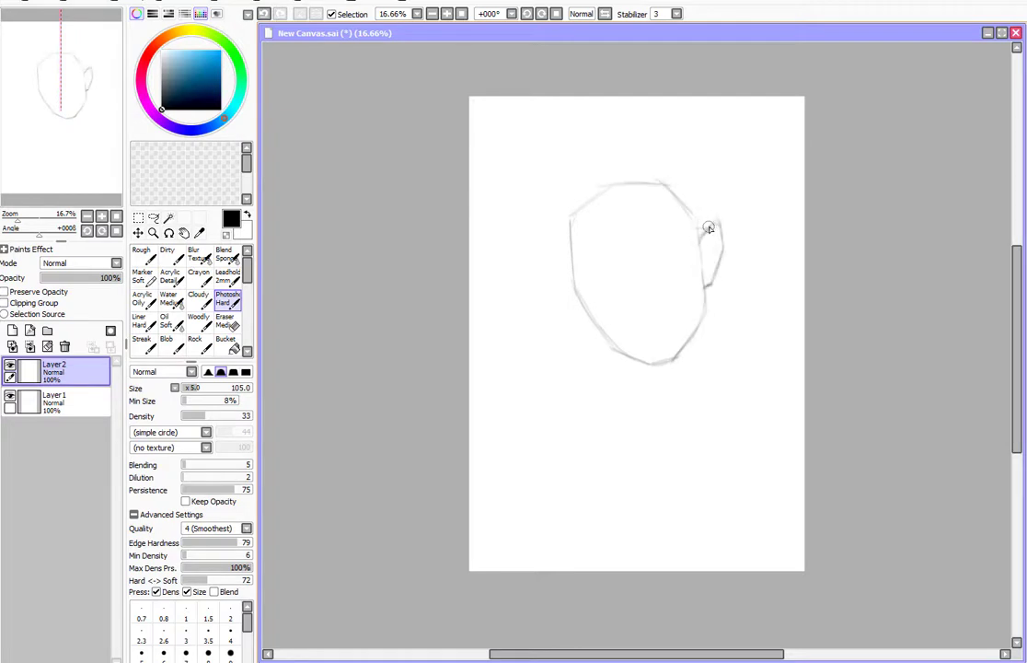
{"action": "mouse_move", "coordinate": [608, 355]}
{"action": "left_mouse_down"}
{"action": "mouse_move", "coordinate": [573, 298]}
{"action": "mouse_move", "coordinate": [566, 211]}
{"action": "mouse_move", "coordinate": [677, 184]}
{"action": "left_mouse_up"}
{"action": "left_click_drag", "start_coordinate": [700, 224], "coordinate": [703, 260]}
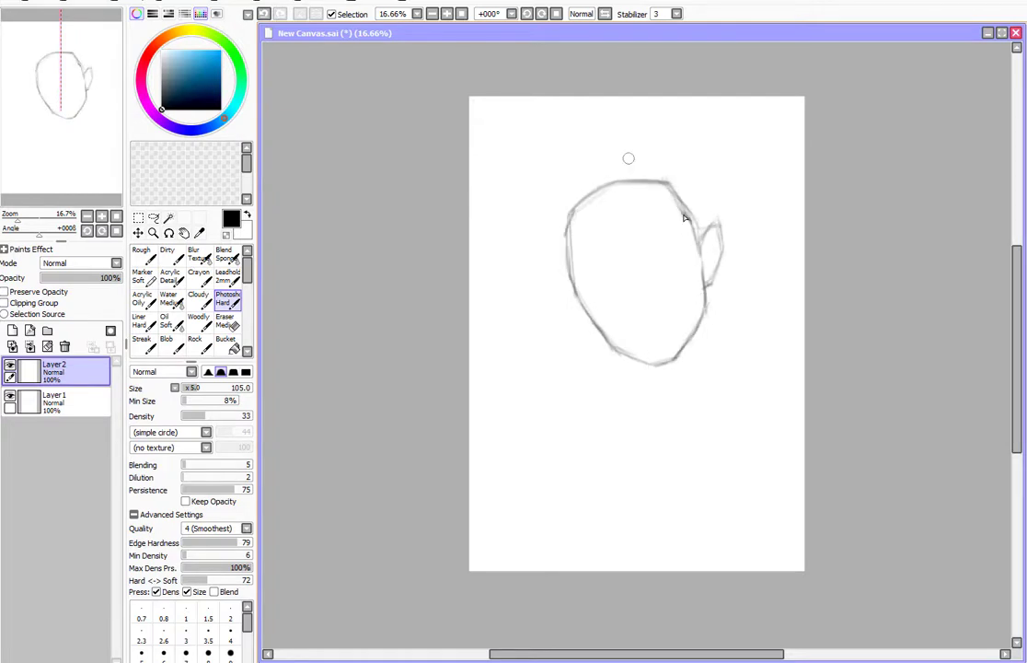
{"action": "mouse_move", "coordinate": [555, 244]}
{"action": "left_mouse_down"}
{"action": "mouse_move", "coordinate": [603, 183]}
{"action": "mouse_move", "coordinate": [718, 165]}
{"action": "mouse_move", "coordinate": [727, 230]}
{"action": "left_mouse_up"}
{"action": "mouse_move", "coordinate": [603, 138]}
{"action": "left_mouse_down"}
{"action": "mouse_move", "coordinate": [608, 227]}
{"action": "mouse_move", "coordinate": [641, 366]}
{"action": "left_mouse_up"}
{"action": "left_click_drag", "start_coordinate": [642, 368], "coordinate": [646, 423]}
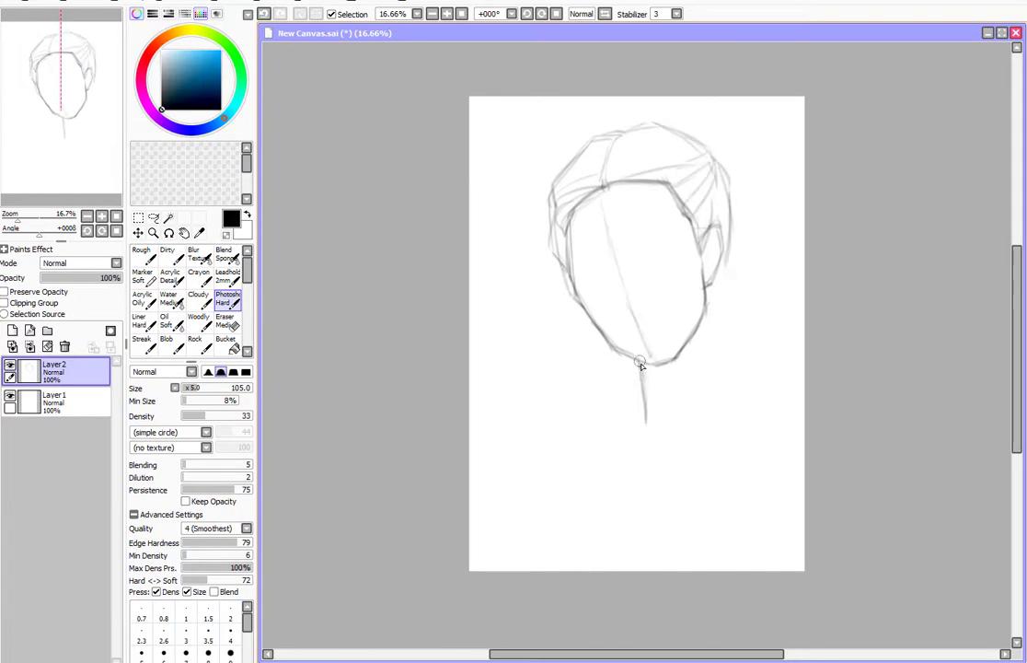
{"action": "key", "text": "ctrl+t"}
{"action": "left_click_drag", "start_coordinate": [757, 328], "coordinate": [741, 275]}
{"action": "key", "text": "Return"}
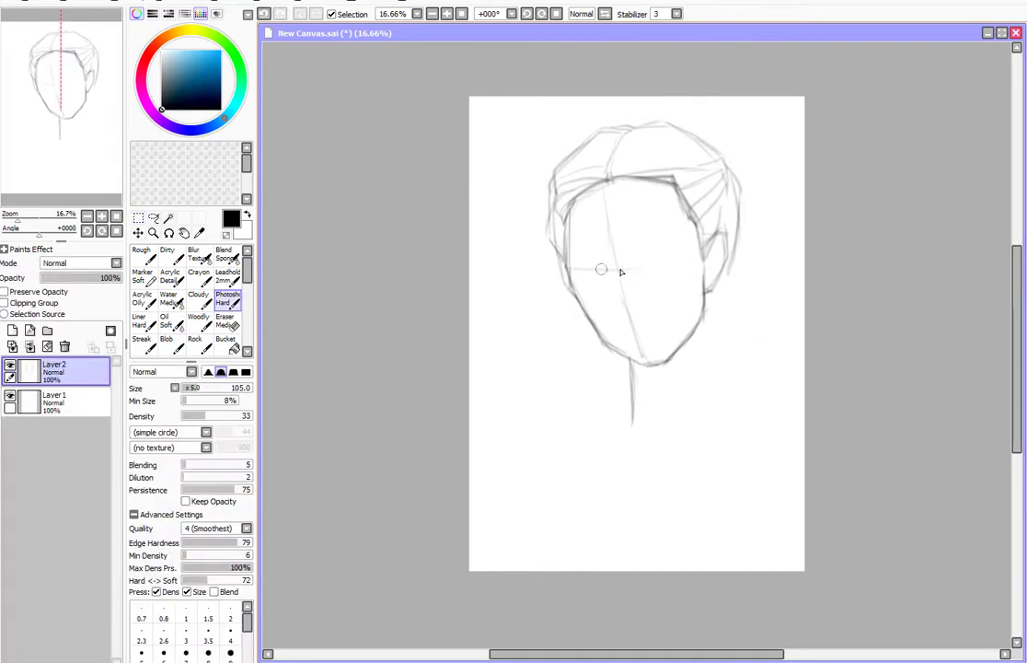
Sketch the eye line and nose, then nudge the nose and mouth area into place
{"action": "left_click_drag", "start_coordinate": [565, 268], "coordinate": [724, 241]}
{"action": "left_click_drag", "start_coordinate": [619, 316], "coordinate": [644, 311]}
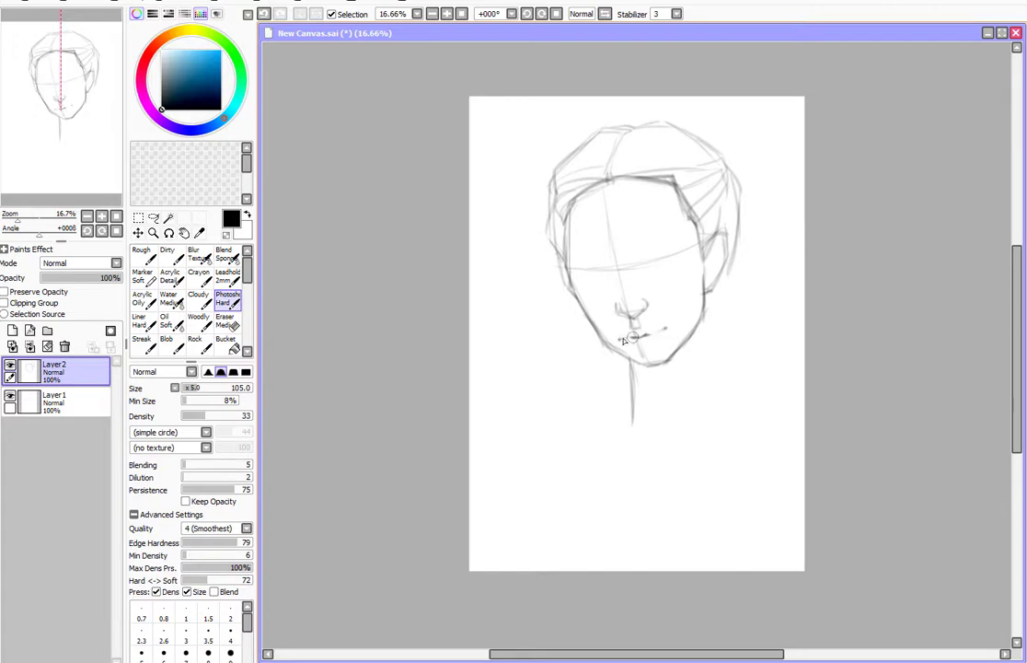
{"action": "left_click_drag", "start_coordinate": [594, 276], "coordinate": [663, 373]}
{"action": "key", "text": "ctrl+t"}
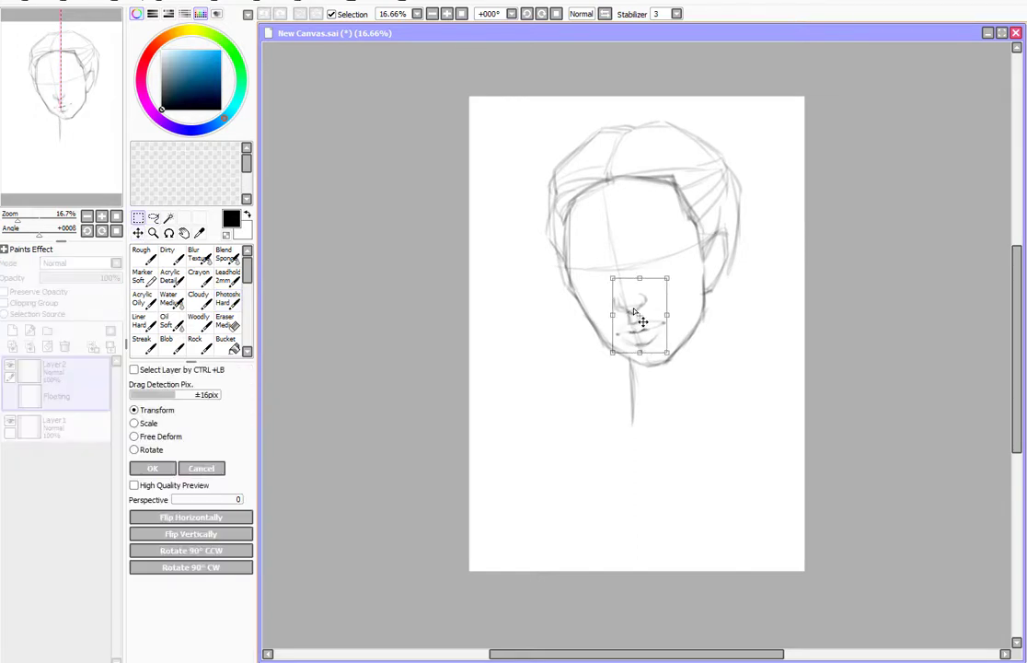
{"action": "left_click_drag", "start_coordinate": [635, 322], "coordinate": [631, 315]}
{"action": "key", "text": "Return"}
{"action": "key", "text": "ctrl+d"}
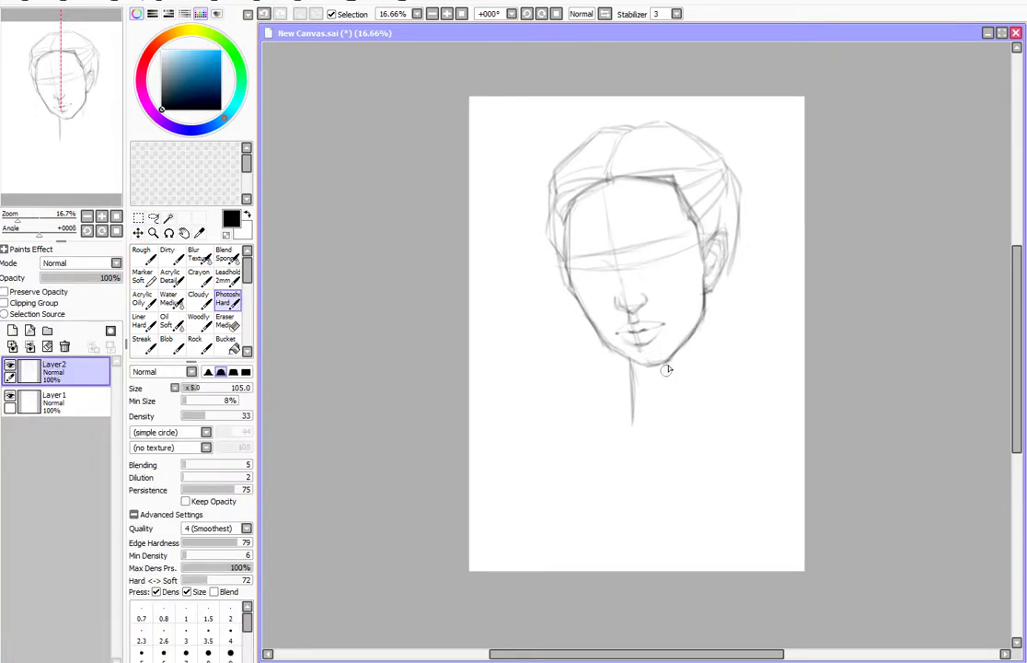
Sketch the neck, hair strands falling to the shoulders, collar lines and right shoulder
{"action": "left_click_drag", "start_coordinate": [632, 368], "coordinate": [686, 419]}
{"action": "mouse_move", "coordinate": [709, 304]}
{"action": "left_mouse_down"}
{"action": "mouse_move", "coordinate": [717, 374]}
{"action": "mouse_move", "coordinate": [707, 551]}
{"action": "left_mouse_up"}
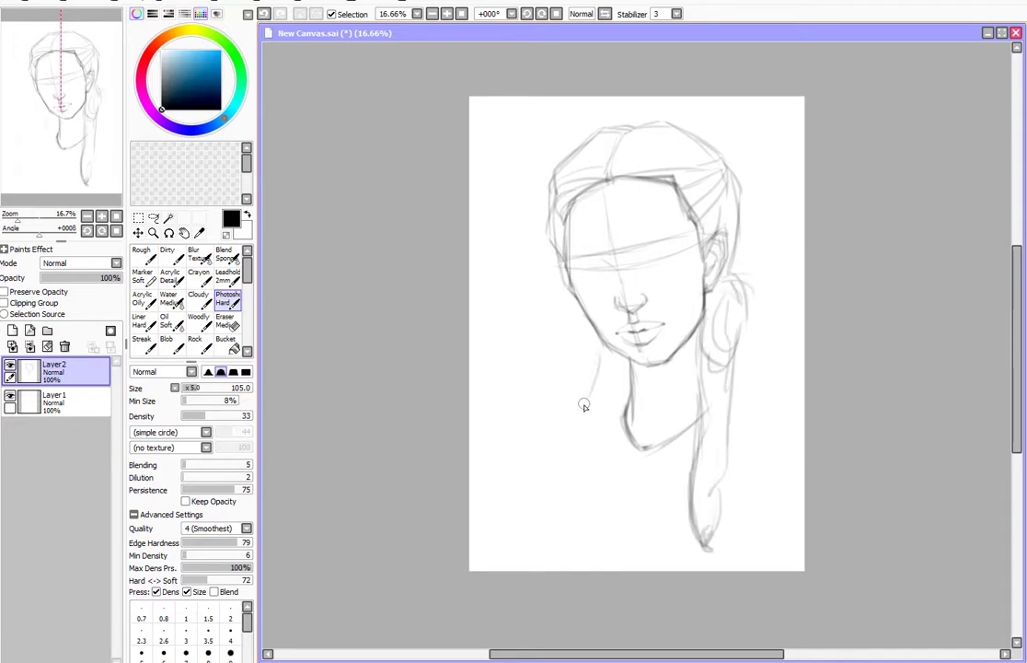
{"action": "mouse_move", "coordinate": [598, 350]}
{"action": "left_mouse_down"}
{"action": "mouse_move", "coordinate": [551, 535]}
{"action": "mouse_move", "coordinate": [580, 493]}
{"action": "left_mouse_up"}
{"action": "mouse_move", "coordinate": [629, 392]}
{"action": "left_mouse_down"}
{"action": "mouse_move", "coordinate": [638, 442]}
{"action": "mouse_move", "coordinate": [576, 493]}
{"action": "left_mouse_up"}
{"action": "left_click_drag", "start_coordinate": [640, 449], "coordinate": [700, 486]}
{"action": "left_click_drag", "start_coordinate": [727, 456], "coordinate": [769, 426]}
{"action": "left_click_drag", "start_coordinate": [747, 385], "coordinate": [768, 425]}
{"action": "mouse_move", "coordinate": [737, 304]}
{"action": "left_mouse_down"}
{"action": "mouse_move", "coordinate": [720, 552]}
{"action": "mouse_move", "coordinate": [709, 557]}
{"action": "left_mouse_up"}
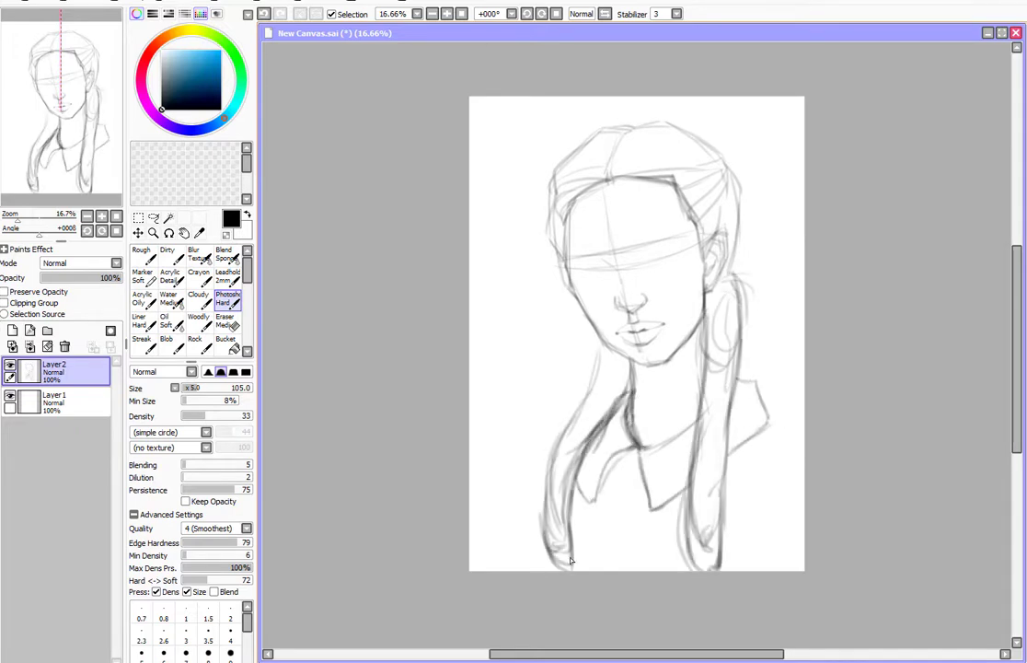
{"action": "left_click_drag", "start_coordinate": [589, 414], "coordinate": [551, 563]}
{"action": "mouse_move", "coordinate": [589, 387]}
{"action": "left_mouse_down"}
{"action": "mouse_move", "coordinate": [547, 552]}
{"action": "mouse_move", "coordinate": [552, 516]}
{"action": "left_mouse_up"}
Erase part of the left hair strokes and redraw those strands darker
{"action": "key", "text": "e"}
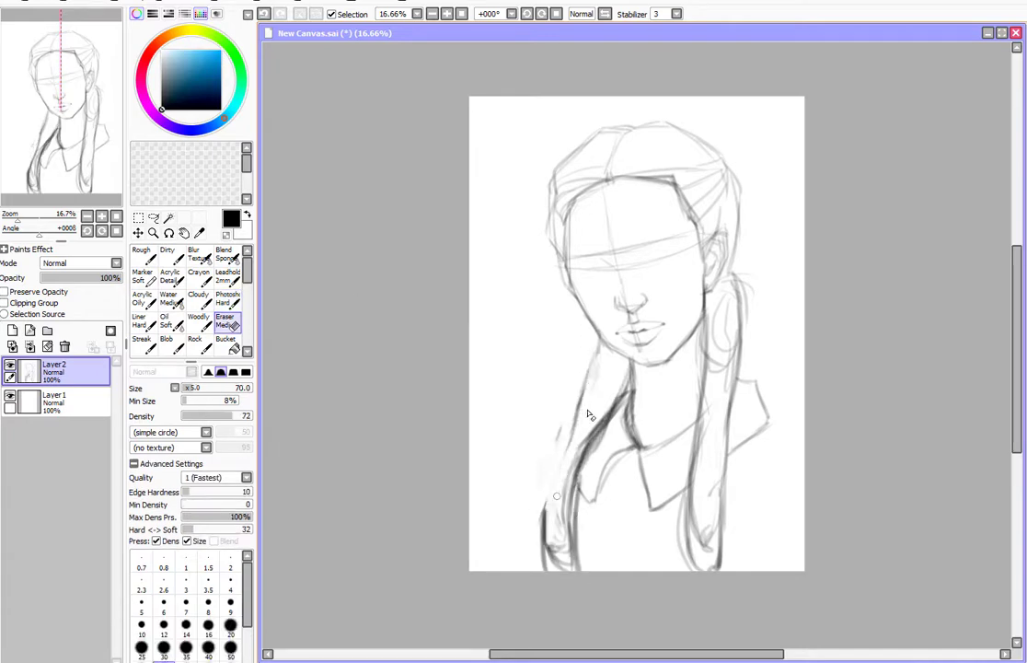
{"action": "left_click_drag", "start_coordinate": [586, 413], "coordinate": [561, 461]}
{"action": "key", "text": "n"}
{"action": "left_click_drag", "start_coordinate": [552, 318], "coordinate": [479, 492]}
Rotate the head area slightly with a rectangle selection and add a new layer above the sketch
{"action": "key", "text": "m"}
{"action": "left_click_drag", "start_coordinate": [612, 118], "coordinate": [757, 419]}
{"action": "key", "text": "ctrl+t"}
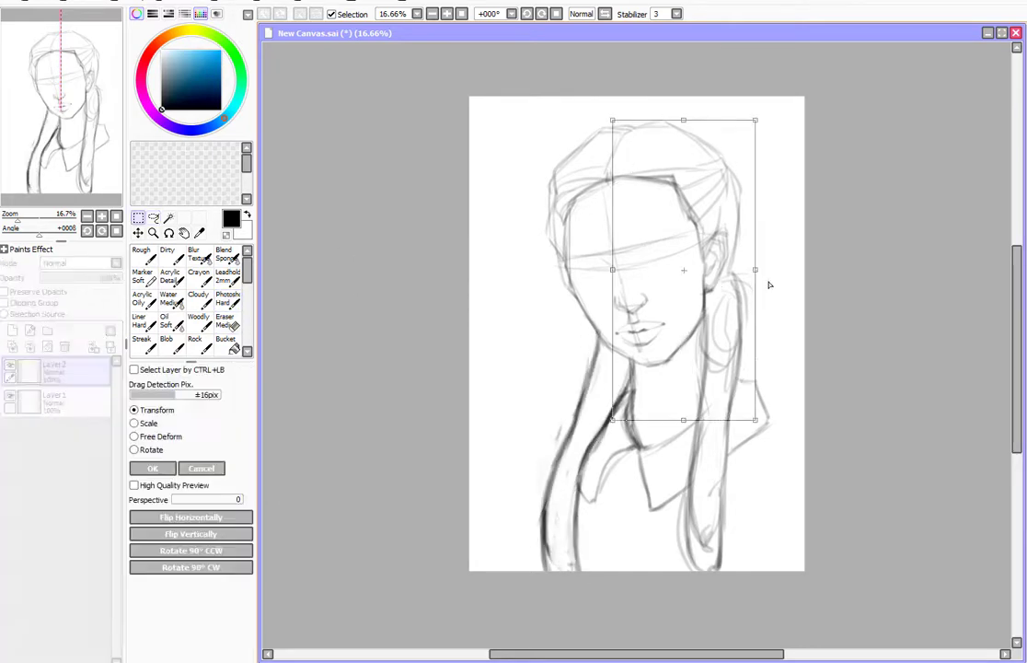
{"action": "left_click_drag", "start_coordinate": [768, 284], "coordinate": [760, 267]}
{"action": "key", "text": "Return"}
{"action": "key", "text": "ctrl+shift+n"}
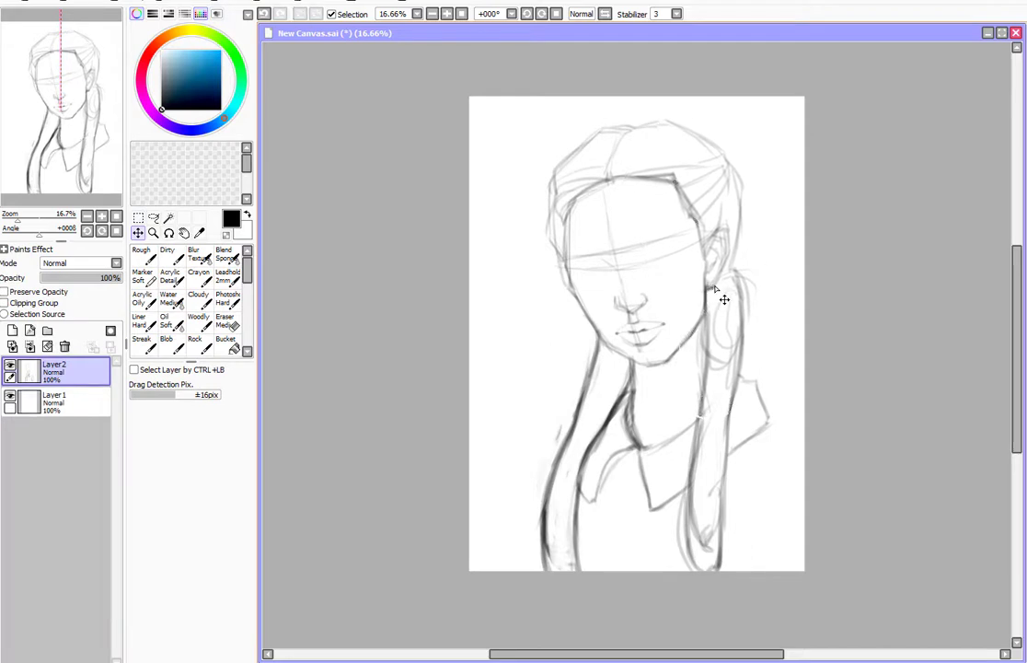
{"action": "key", "text": "n"}
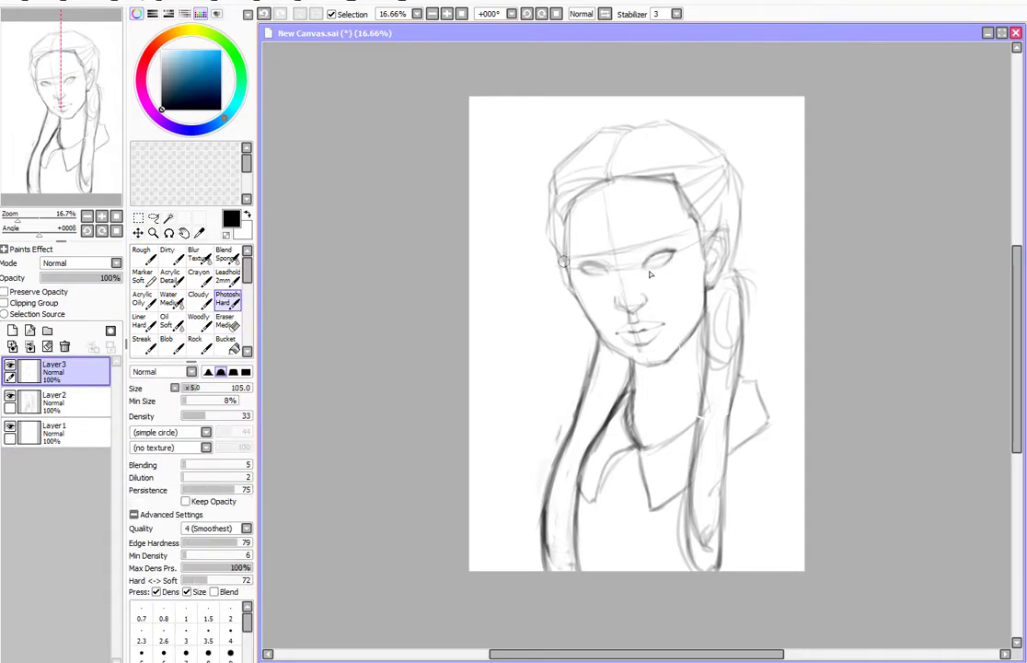
Draw the right eyebrow and adjust a lassoed area with a transform
{"action": "left_click_drag", "start_coordinate": [632, 242], "coordinate": [674, 230]}
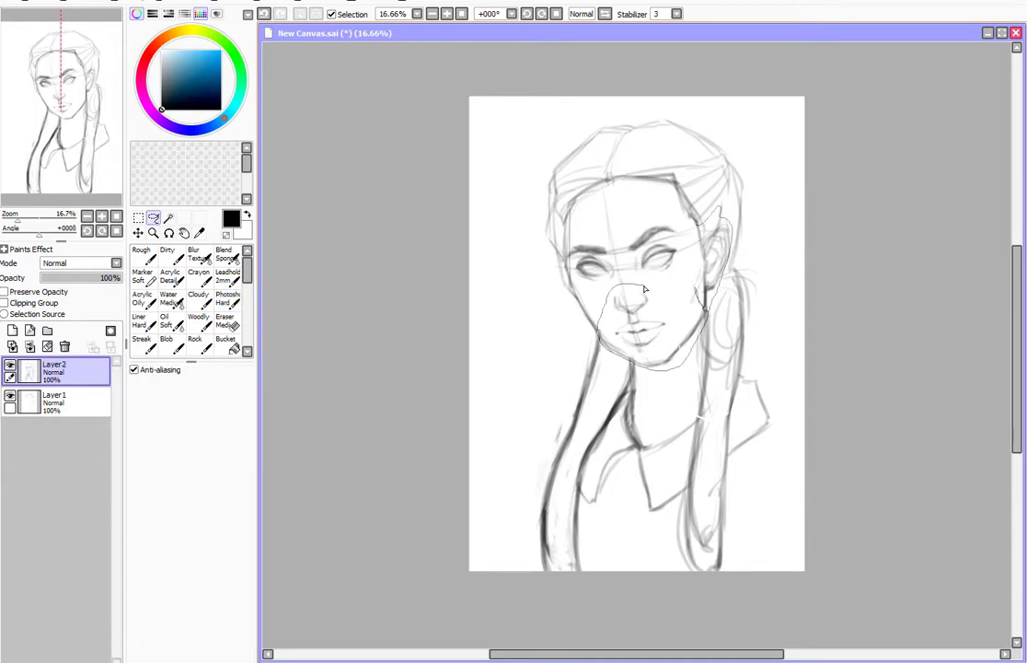
{"action": "key", "text": "ctrl+d"}
{"action": "key", "text": "b"}
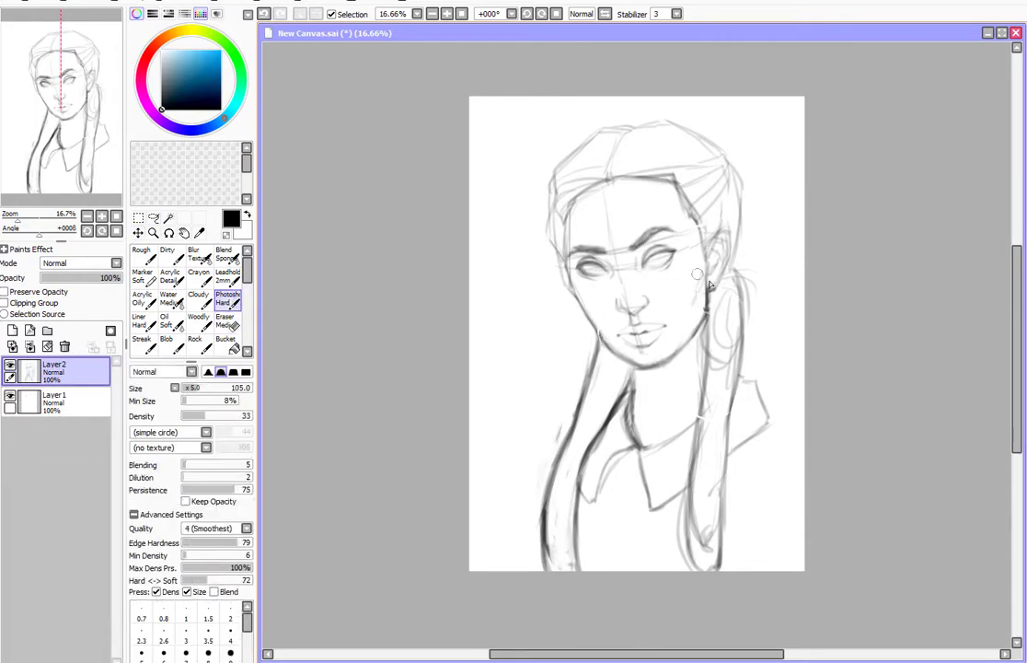
{"action": "left_click", "coordinate": [154, 218]}
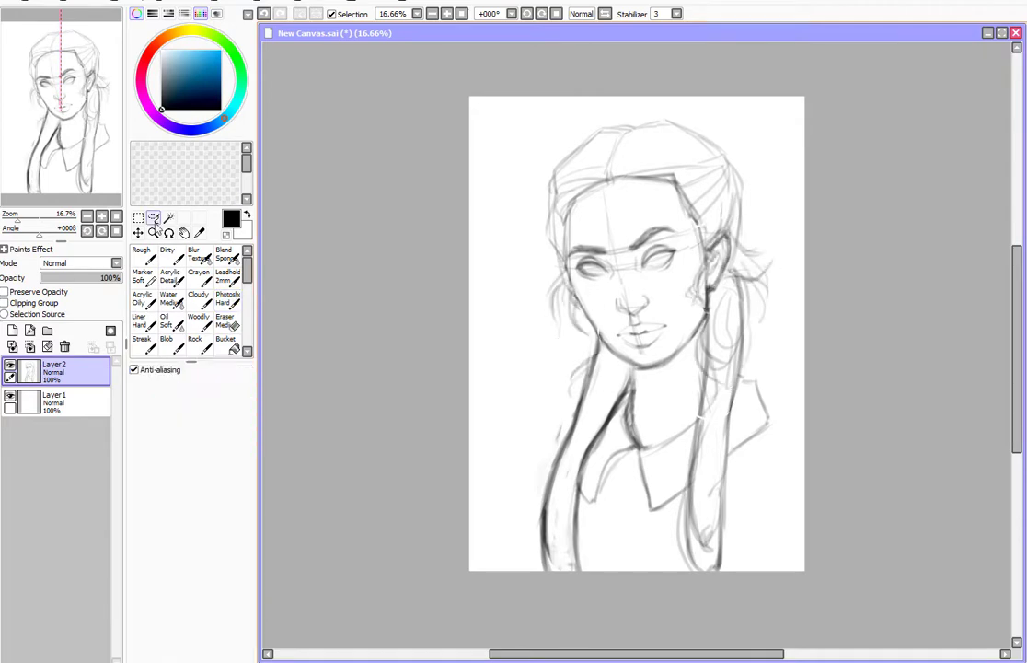
{"action": "key", "text": "ctrl+t"}
{"action": "key", "text": "Return"}
{"action": "key", "text": "b"}
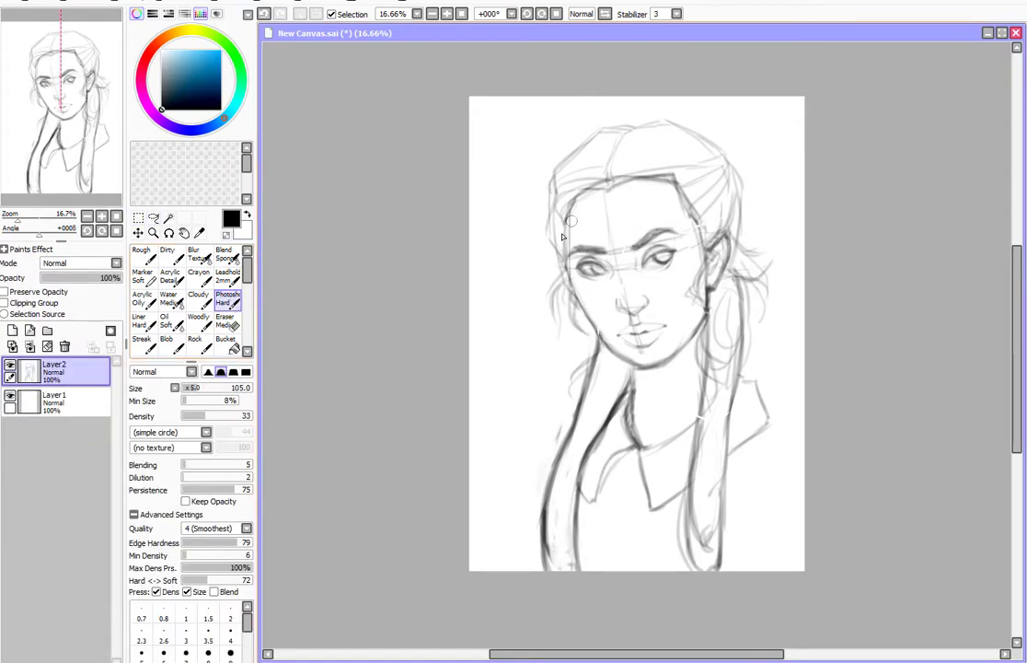
Add the neck line, darker hair ends and braid knots, then save as portrait_school girl.sai
{"action": "left_click_drag", "start_coordinate": [631, 365], "coordinate": [642, 451]}
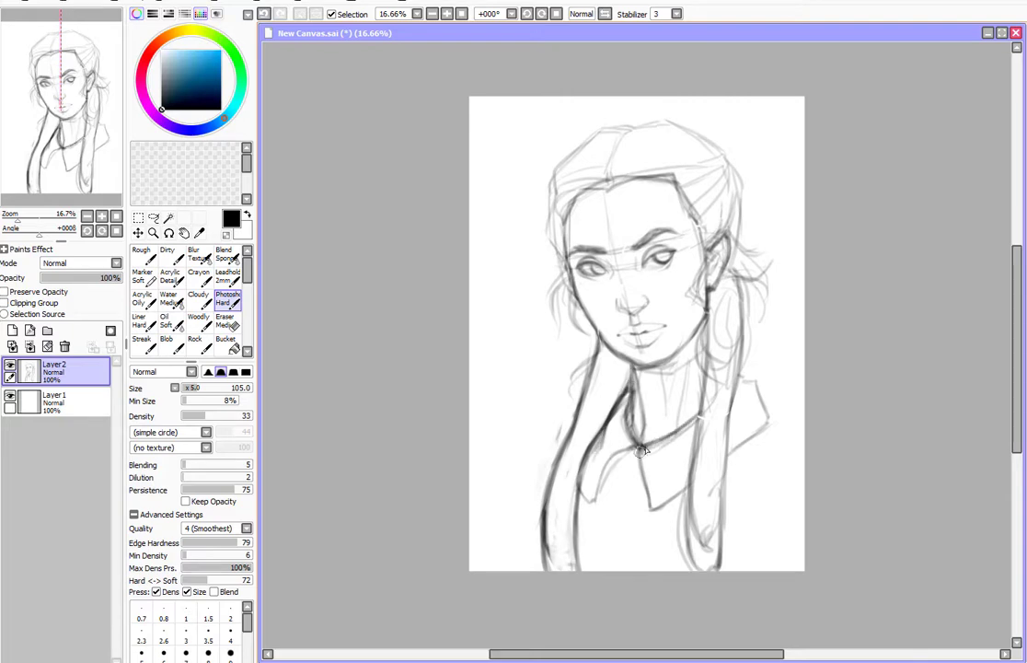
{"action": "left_click_drag", "start_coordinate": [566, 387], "coordinate": [524, 442]}
{"action": "mouse_move", "coordinate": [679, 368]}
{"action": "left_mouse_down"}
{"action": "mouse_move", "coordinate": [636, 393]}
{"action": "mouse_move", "coordinate": [593, 490]}
{"action": "mouse_move", "coordinate": [558, 526]}
{"action": "mouse_move", "coordinate": [542, 515]}
{"action": "mouse_move", "coordinate": [552, 545]}
{"action": "left_mouse_up"}
{"action": "left_click_drag", "start_coordinate": [778, 405], "coordinate": [727, 517]}
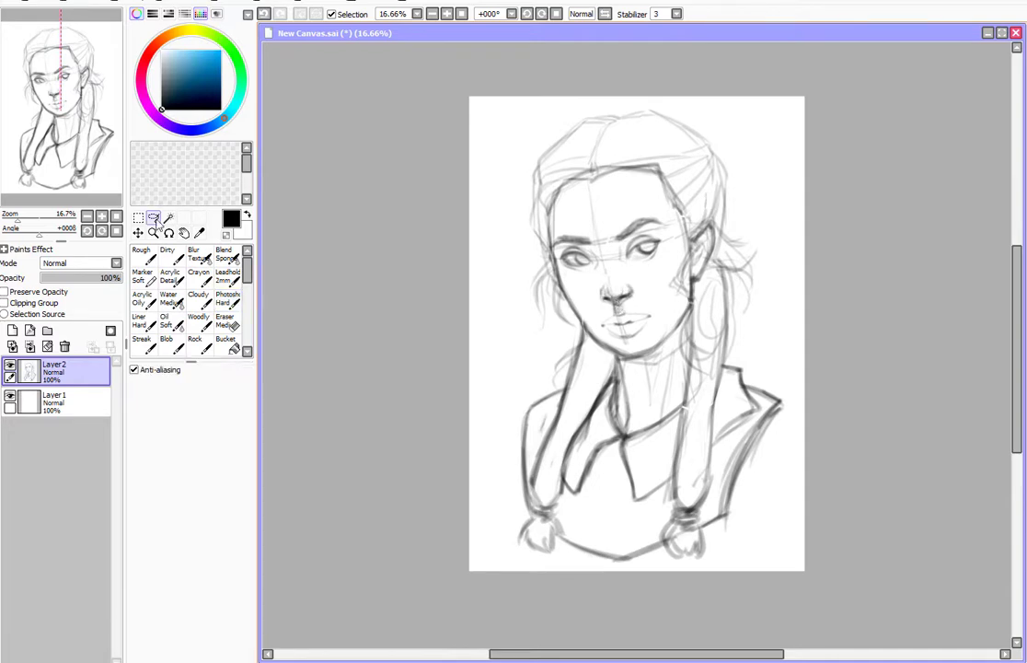
{"action": "key", "text": "ctrl+s"}
{"action": "key", "text": "Return"}
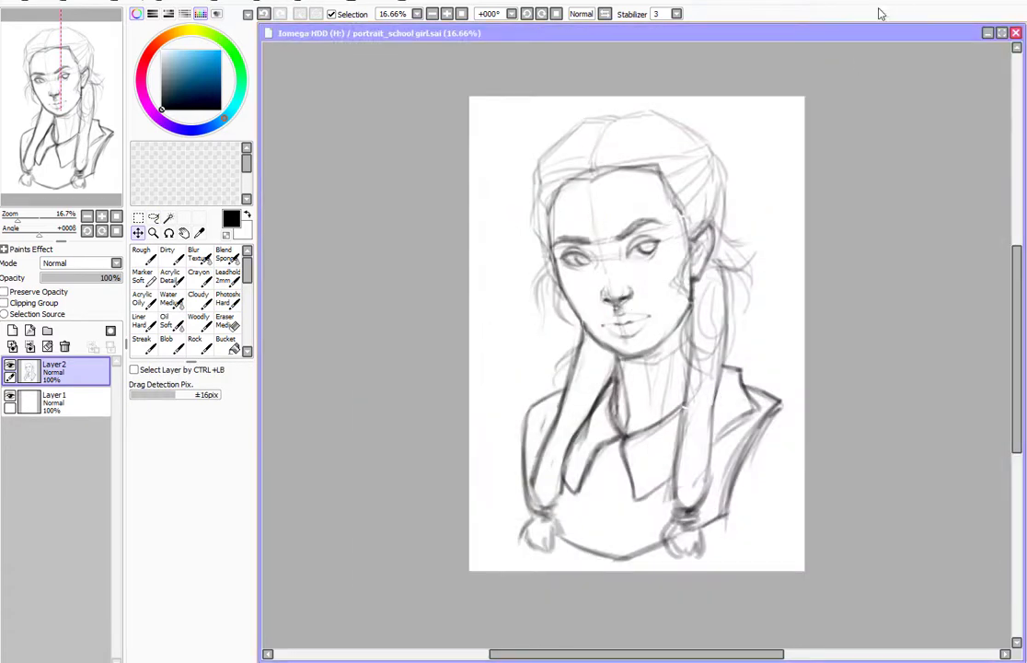
Select and transform the area around the right eye to adjust it
{"action": "left_click", "coordinate": [138, 219]}
{"action": "left_click_drag", "start_coordinate": [609, 221], "coordinate": [683, 267]}
{"action": "key", "text": "ctrl+t"}
{"action": "key", "text": "Return"}
{"action": "left_click", "coordinate": [225, 320]}
{"action": "left_click", "coordinate": [138, 218]}
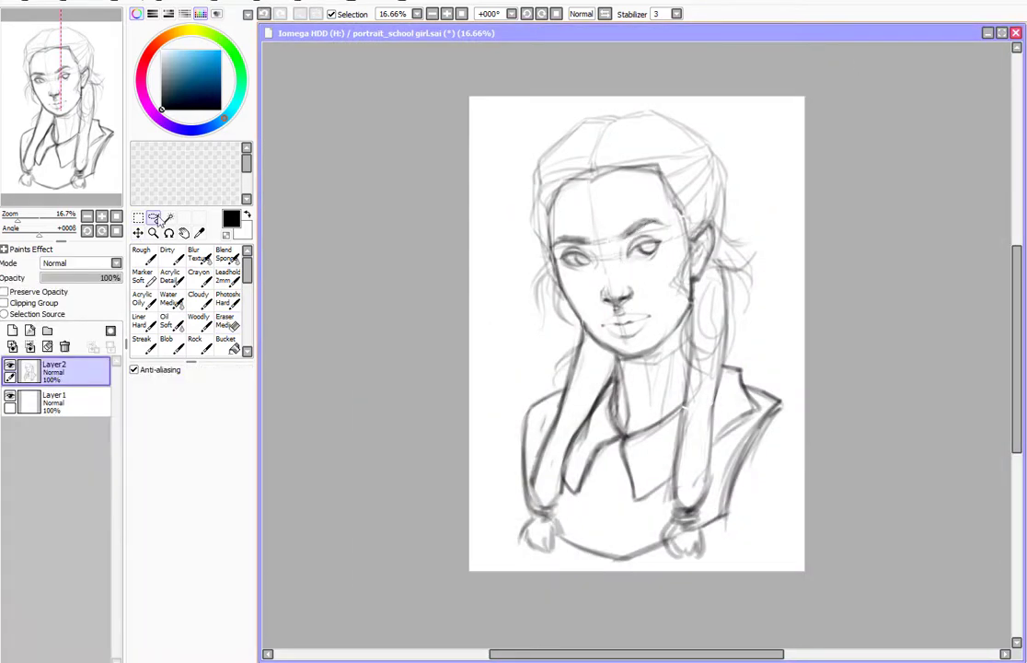
{"action": "key", "text": "ctrl+t"}
{"action": "key", "text": "Return"}
Select and transform the area around the left eye to adjust it
{"action": "left_click_drag", "start_coordinate": [550, 233], "coordinate": [605, 273]}
{"action": "key", "text": "ctrl+t"}
{"action": "key", "text": "Return"}
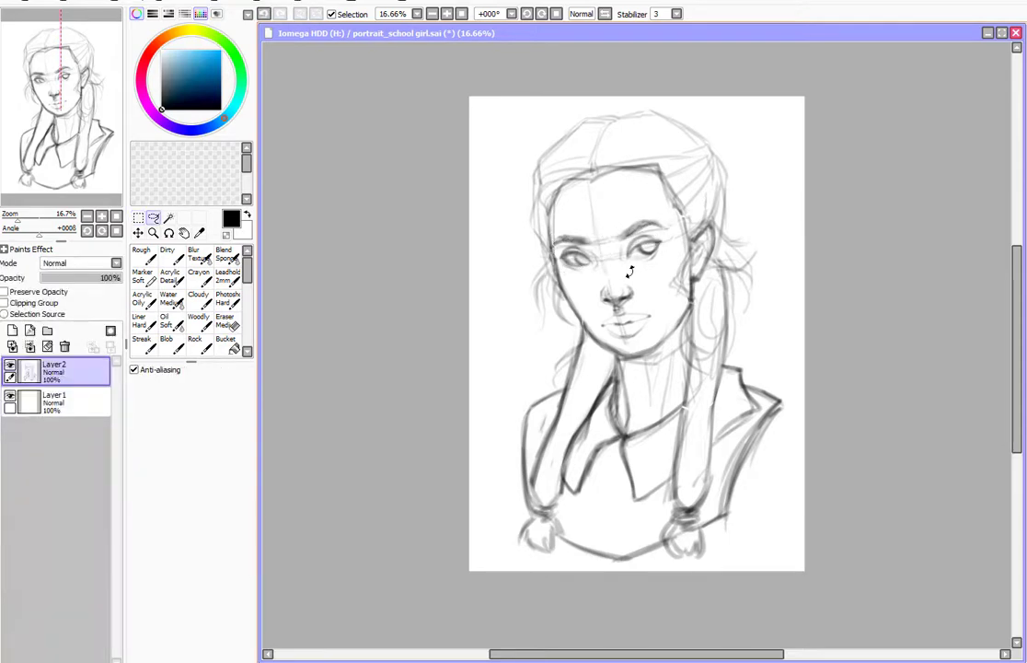
{"action": "key", "text": "ctrl+t"}
{"action": "key", "text": "Return"}
{"action": "key", "text": "ctrl+t"}
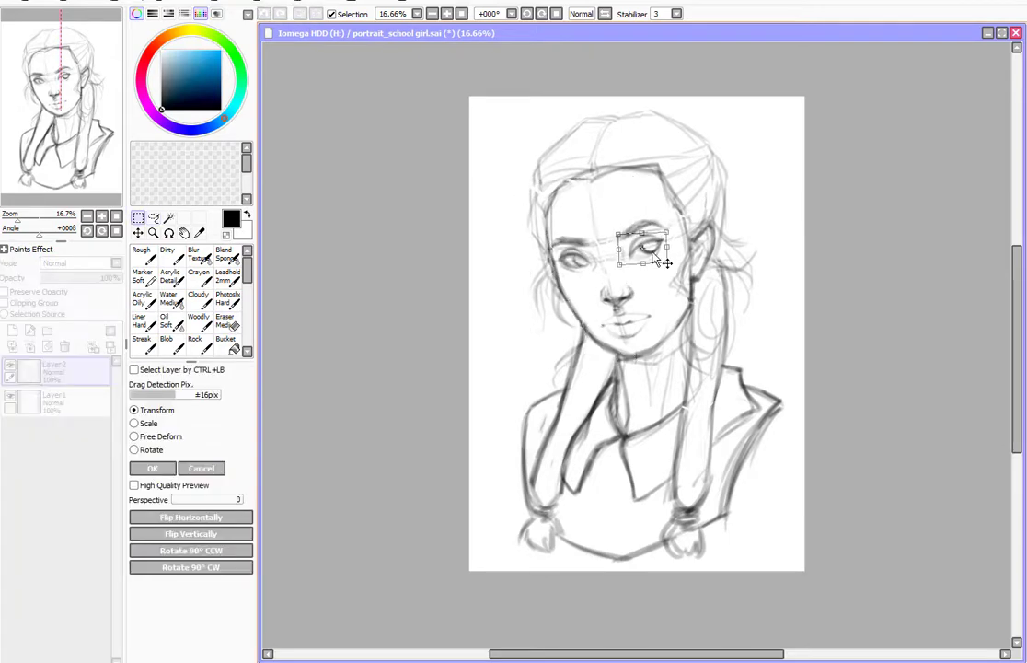
{"action": "key", "text": "Return"}
{"action": "key", "text": "ctrl+t"}
Add a new line-art layer, fade the sketch layer to 37%, and zoom in on the face
{"action": "key", "text": "Return"}
{"action": "left_click_drag", "start_coordinate": [118, 277], "coordinate": [70, 277]}
{"action": "left_click", "coordinate": [12, 330]}
{"action": "left_click", "coordinate": [227, 298]}
{"action": "key", "text": "Page_Up"}
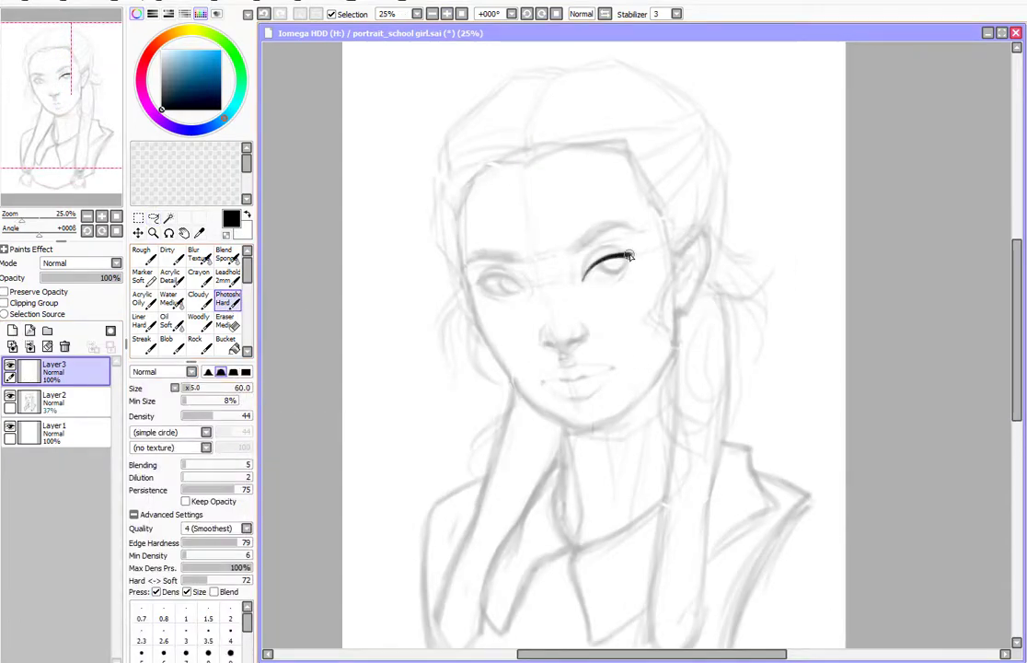
Mirror, pan and rotate the view, briefly hiding the sketch to check the eyes
{"action": "key", "text": "h"}
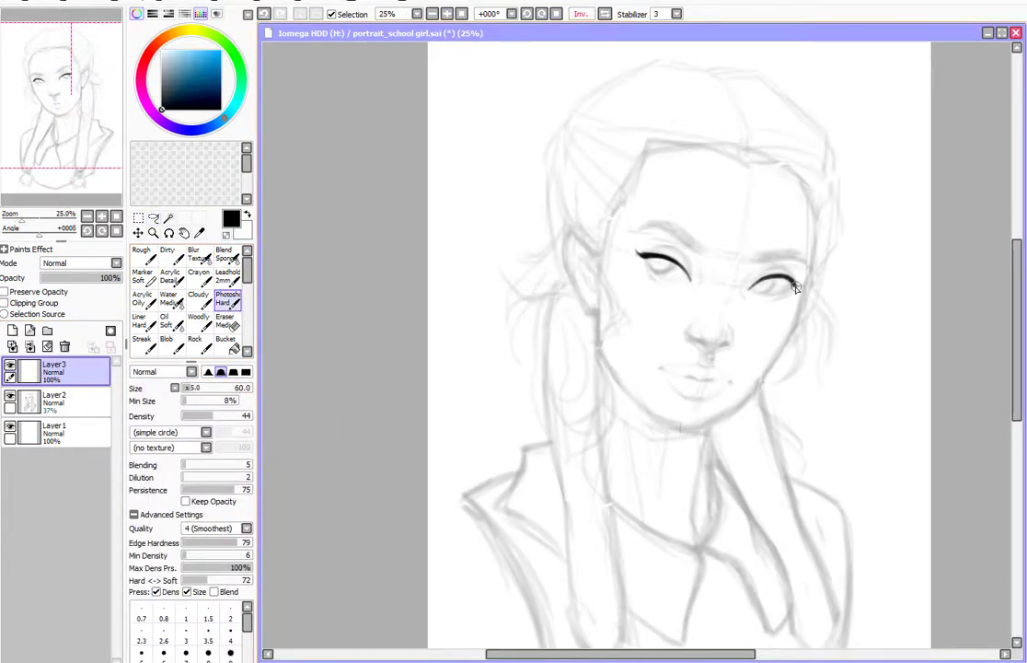
{"action": "key", "text": "h"}
{"action": "left_click_drag", "start_coordinate": [642, 256], "coordinate": [545, 308]}
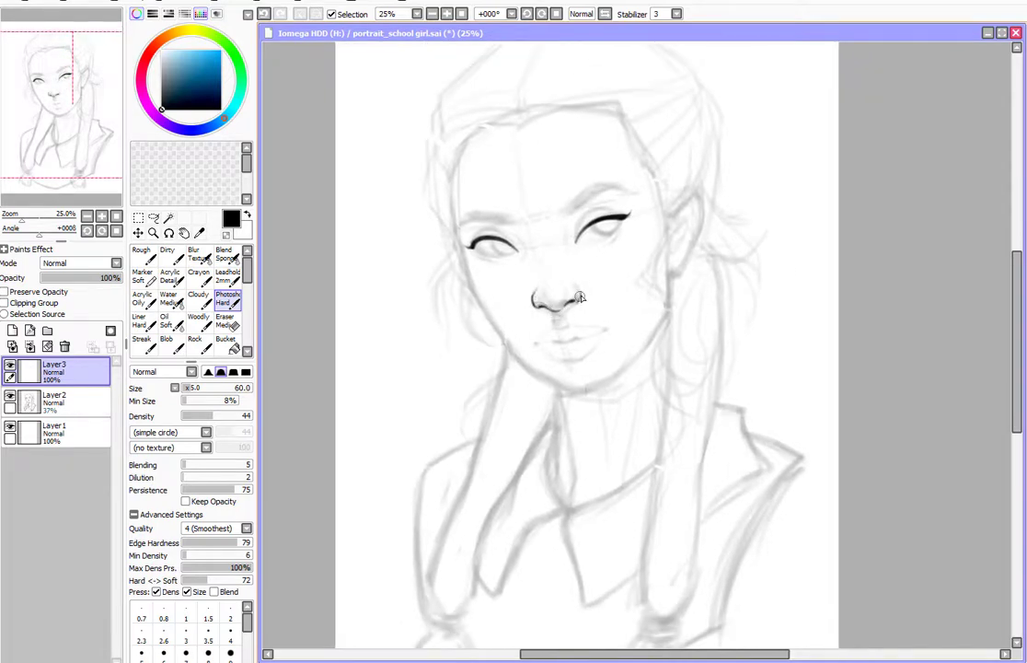
{"action": "mouse_move", "coordinate": [573, 294]}
{"action": "left_mouse_down"}
{"action": "mouse_move", "coordinate": [476, 264]}
{"action": "mouse_move", "coordinate": [598, 298]}
{"action": "left_mouse_up"}
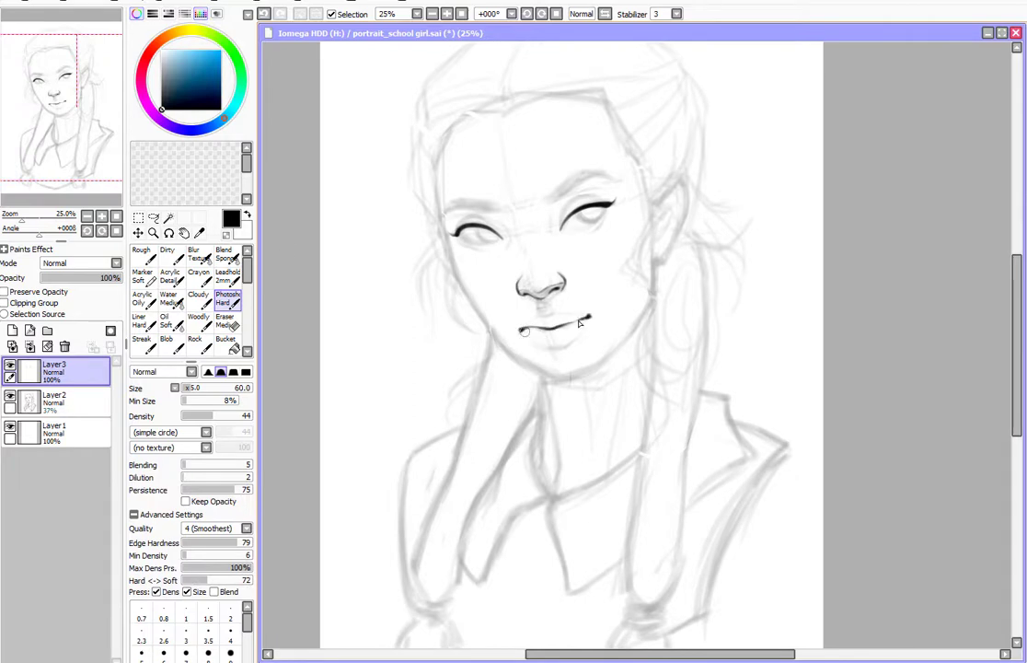
{"action": "left_click", "coordinate": [10, 396]}
{"action": "left_click", "coordinate": [9, 395]}
{"action": "scroll", "coordinate": [553, 304], "scroll_direction": "up", "scroll_amount": 1}
{"action": "left_click_drag", "start_coordinate": [552, 304], "coordinate": [693, 270]}
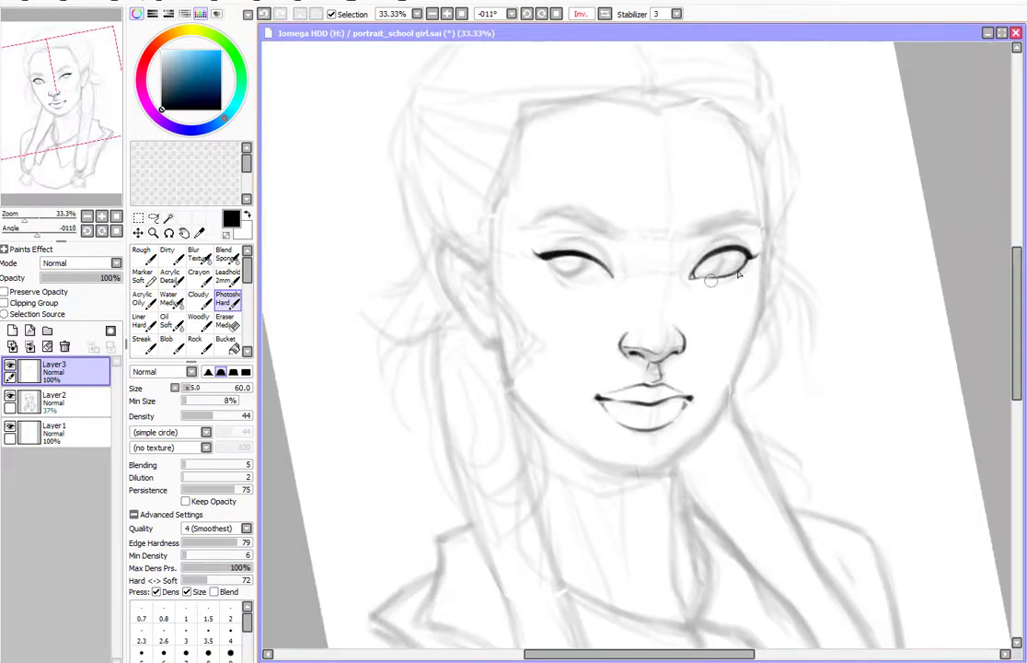
Ink the right eye's bold lower and upper lids with eraser fixes, then reset rotation
{"action": "left_click_drag", "start_coordinate": [742, 273], "coordinate": [699, 278]}
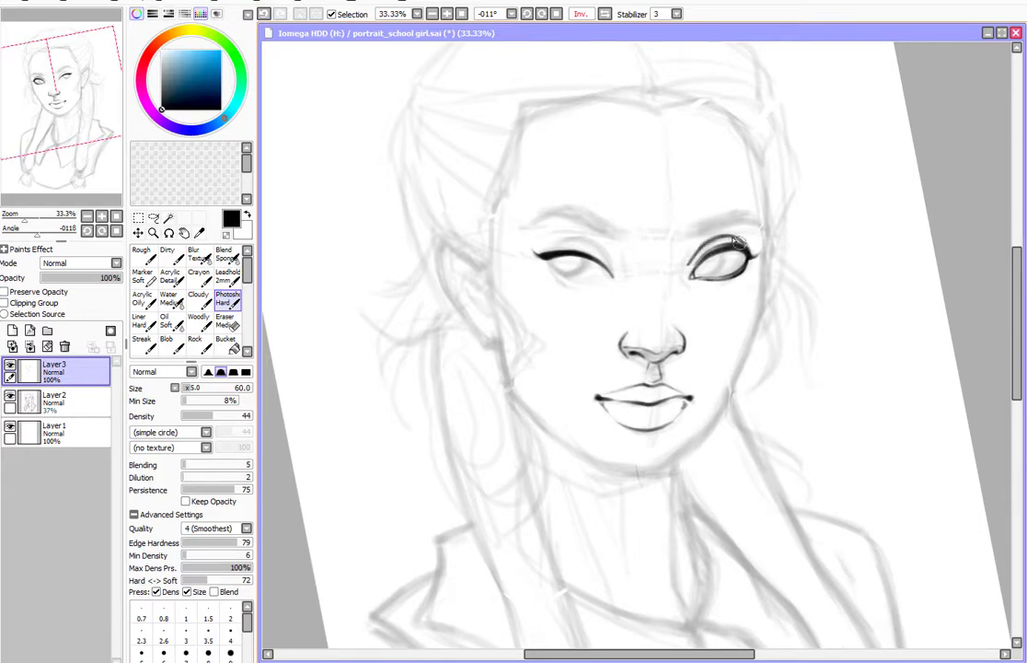
{"action": "key", "text": "e"}
{"action": "key", "text": "e"}
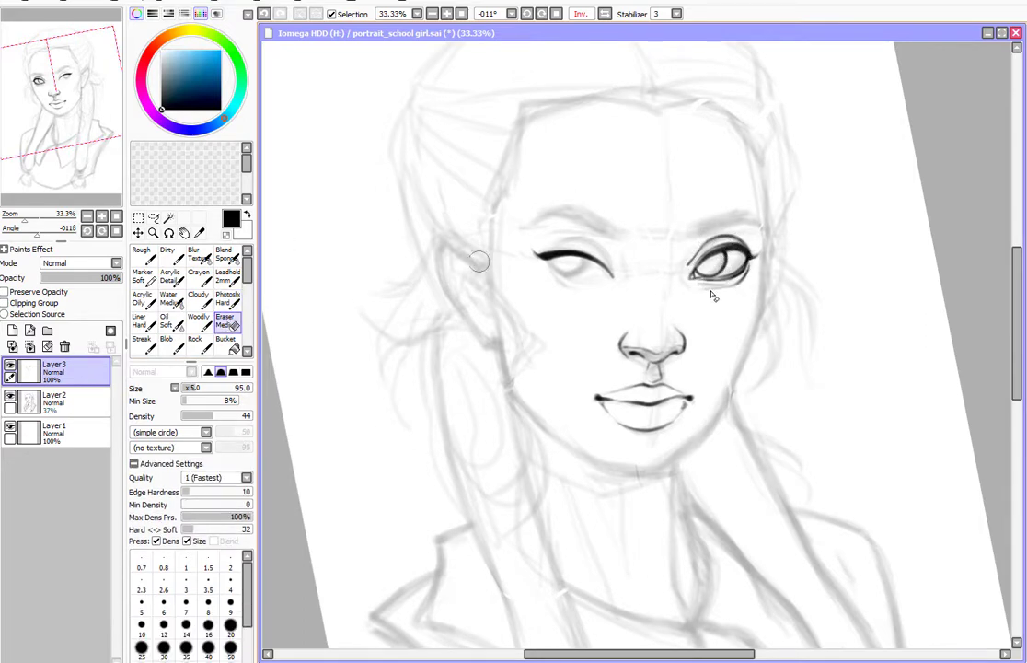
{"action": "key", "text": "h"}
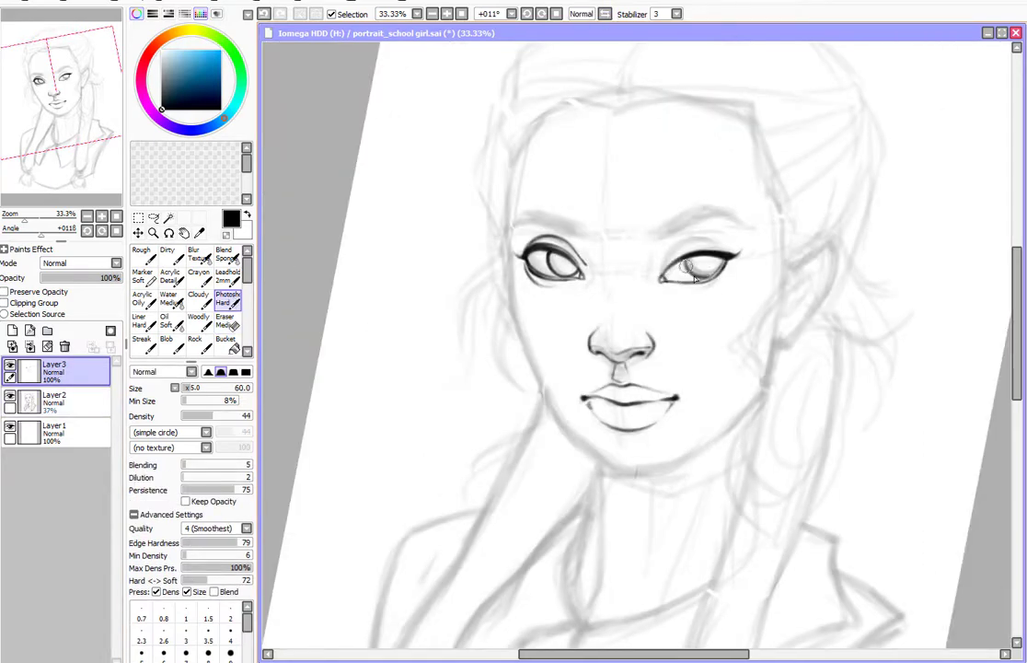
{"action": "left_click_drag", "start_coordinate": [661, 266], "coordinate": [731, 256]}
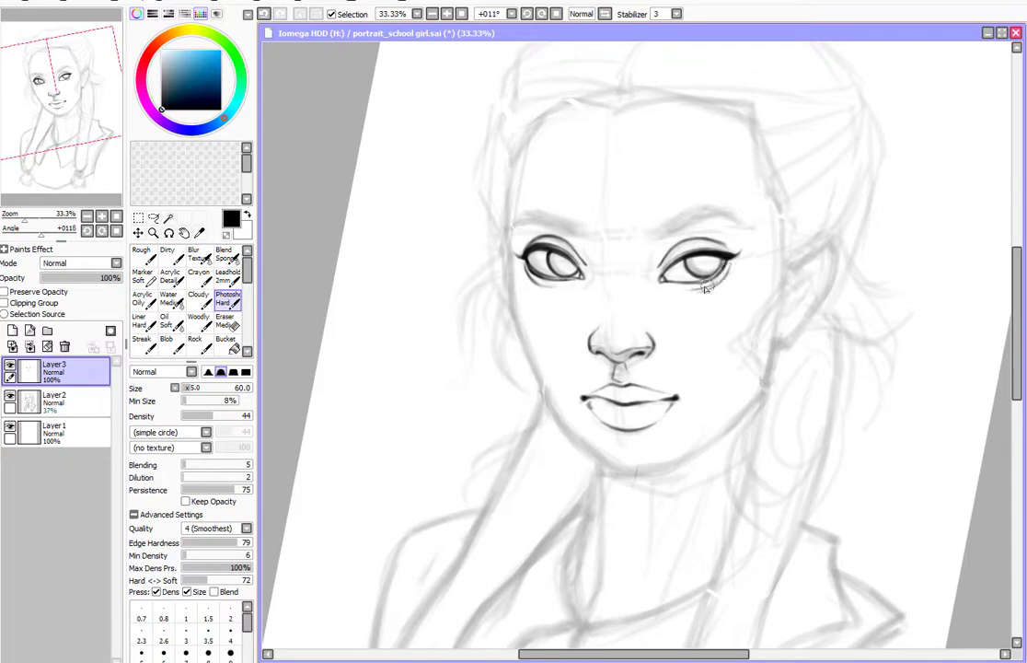
{"action": "left_click", "coordinate": [225, 322]}
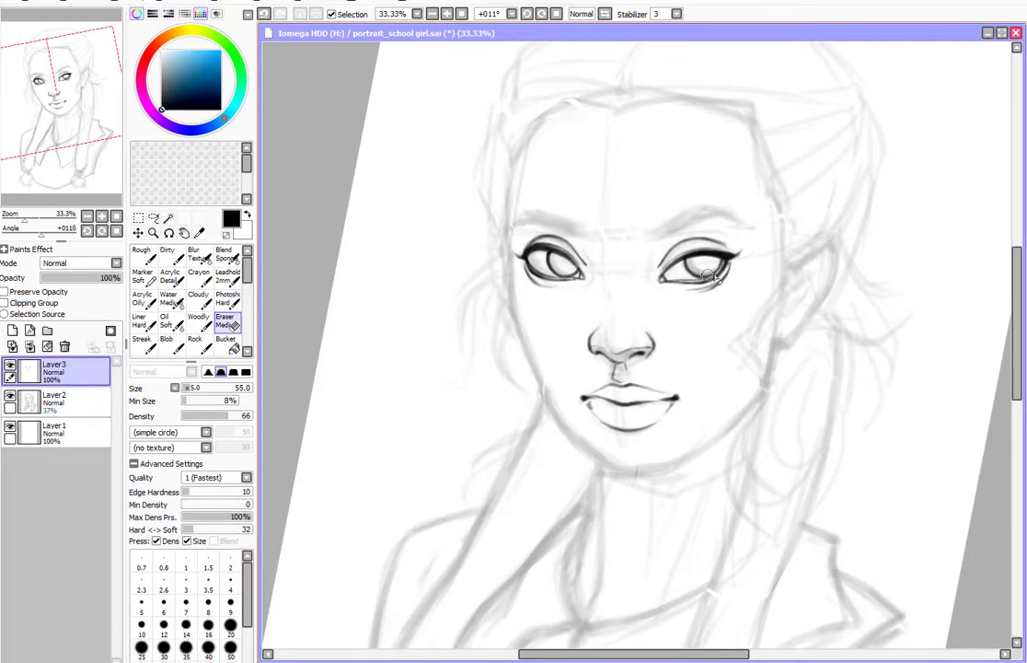
{"action": "left_click", "coordinate": [230, 303]}
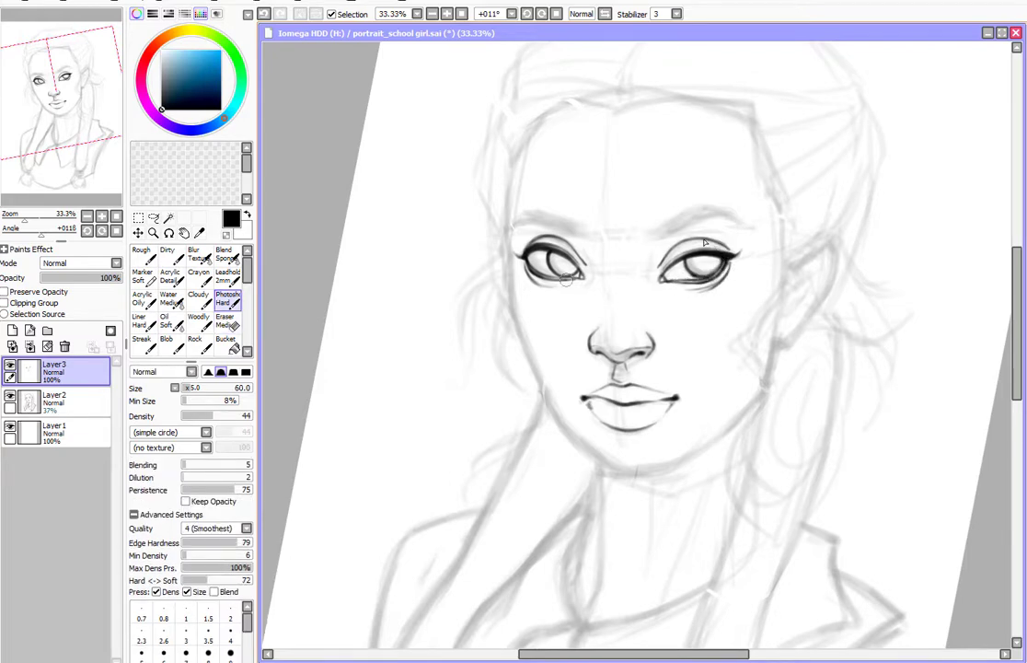
{"action": "key", "text": "Home"}
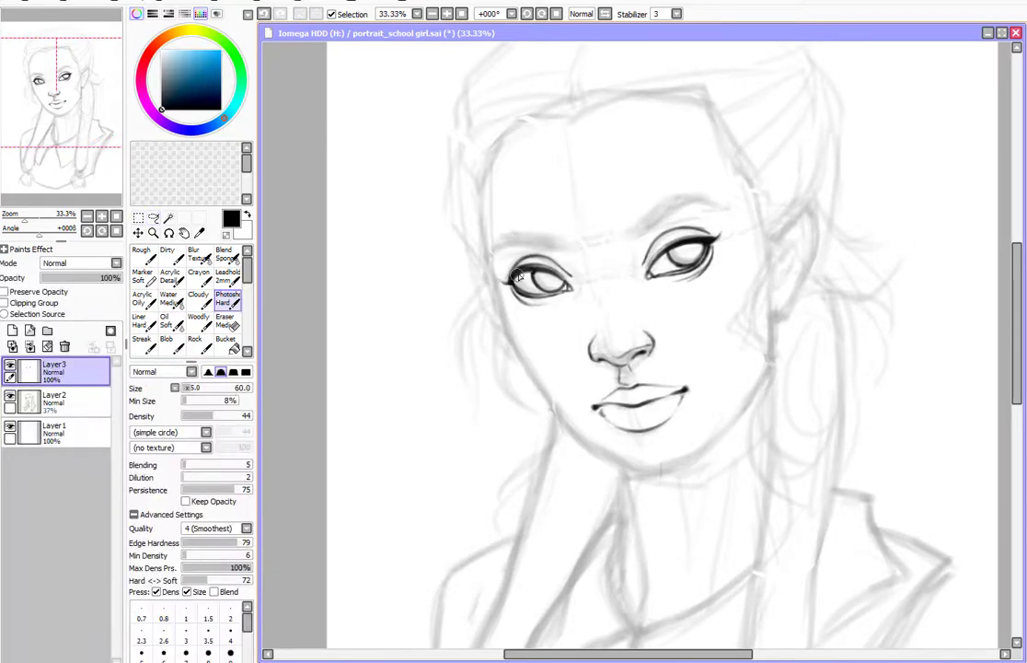
Ink the left eye's lower lashes, the eyebrows, the jawline contour and the ear
{"action": "left_click_drag", "start_coordinate": [521, 296], "coordinate": [556, 293]}
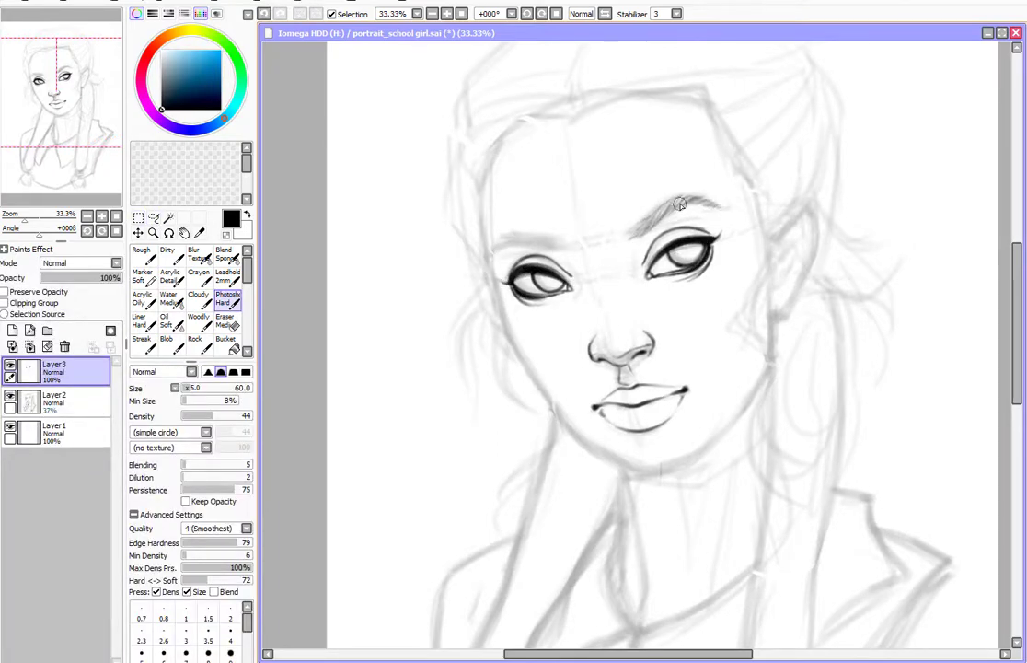
{"action": "mouse_move", "coordinate": [680, 204]}
{"action": "left_mouse_down"}
{"action": "mouse_move", "coordinate": [628, 239]}
{"action": "mouse_move", "coordinate": [656, 209]}
{"action": "mouse_move", "coordinate": [688, 209]}
{"action": "left_mouse_up"}
{"action": "key", "text": "h"}
{"action": "key", "text": "h"}
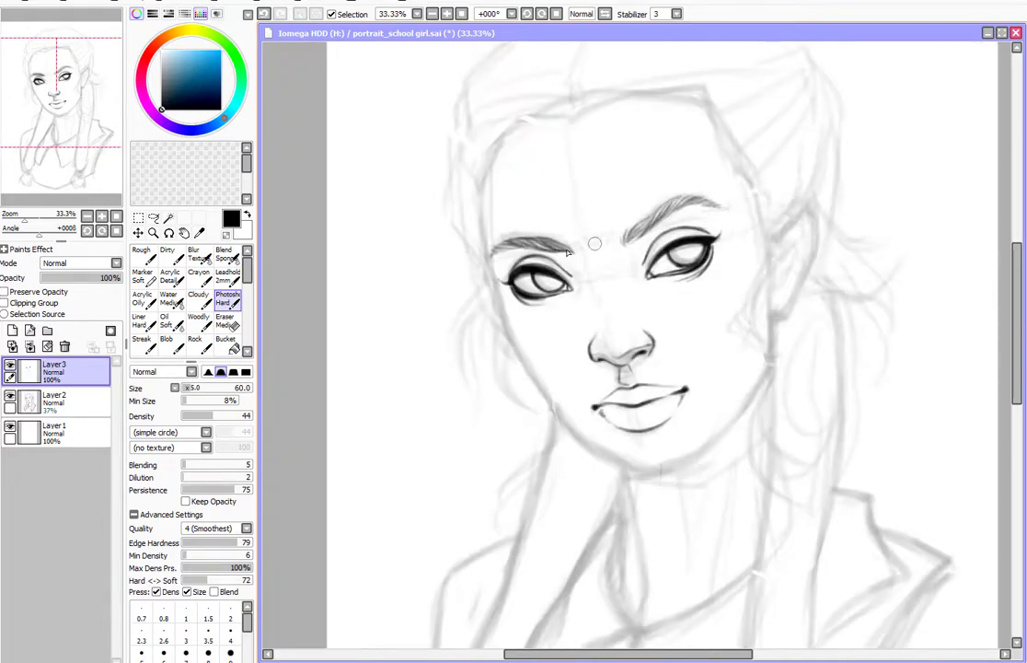
{"action": "scroll", "coordinate": [541, 387], "scroll_direction": "right", "scroll_amount": 3}
{"action": "mouse_move", "coordinate": [391, 263]}
{"action": "left_mouse_down"}
{"action": "mouse_move", "coordinate": [487, 368]}
{"action": "mouse_move", "coordinate": [543, 376]}
{"action": "mouse_move", "coordinate": [619, 242]}
{"action": "left_mouse_up"}
{"action": "scroll", "coordinate": [680, 274], "scroll_direction": "right", "scroll_amount": 1}
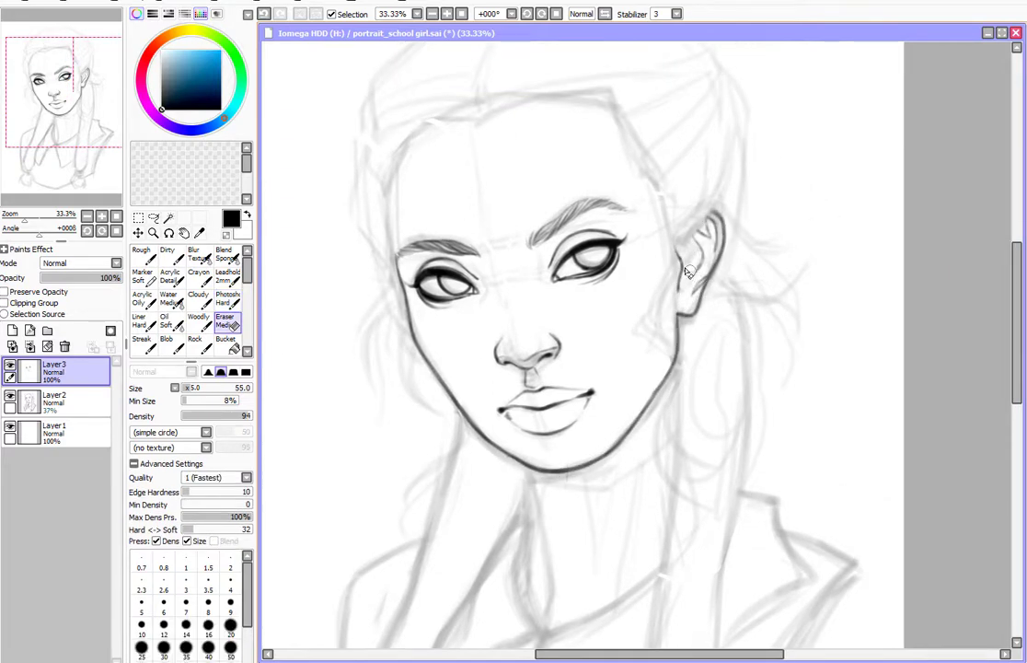
{"action": "left_click_drag", "start_coordinate": [714, 218], "coordinate": [685, 317]}
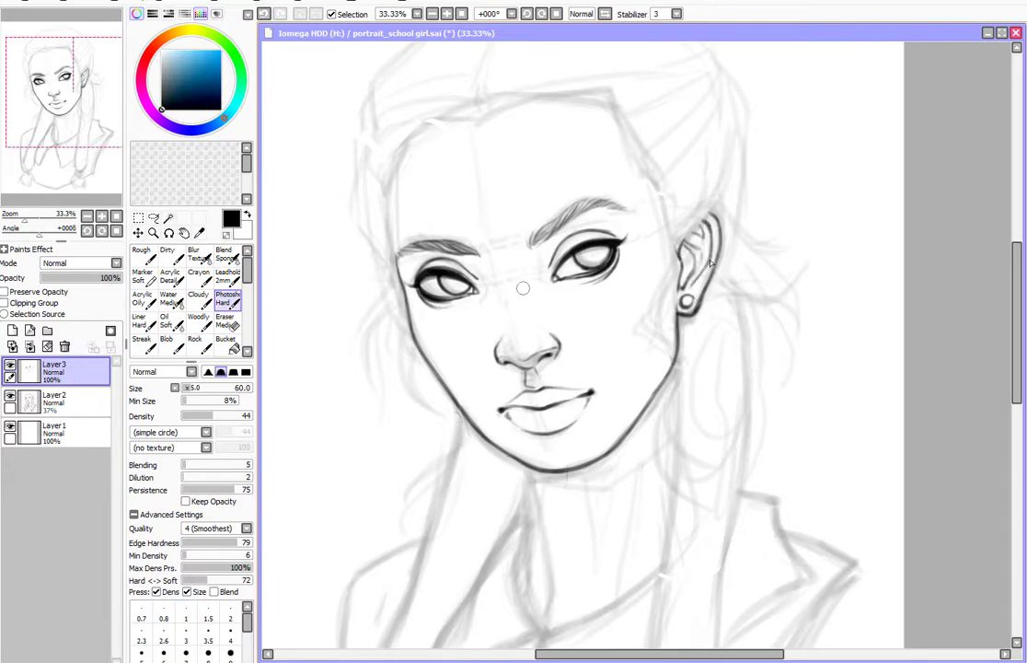
Ink swept-back hair strands over the upper-left head, then reduce the brush size to 55
{"action": "mouse_move", "coordinate": [555, 217]}
{"action": "left_mouse_down"}
{"action": "mouse_move", "coordinate": [408, 229]}
{"action": "mouse_move", "coordinate": [396, 267]}
{"action": "left_mouse_up"}
{"action": "left_click_drag", "start_coordinate": [382, 212], "coordinate": [423, 320]}
{"action": "mouse_move", "coordinate": [424, 169]}
{"action": "left_mouse_down"}
{"action": "mouse_move", "coordinate": [379, 217]}
{"action": "mouse_move", "coordinate": [373, 241]}
{"action": "left_mouse_up"}
{"action": "left_click_drag", "start_coordinate": [485, 149], "coordinate": [386, 193]}
{"action": "mouse_move", "coordinate": [441, 115]}
{"action": "left_mouse_down"}
{"action": "mouse_move", "coordinate": [379, 140]}
{"action": "mouse_move", "coordinate": [408, 193]}
{"action": "mouse_move", "coordinate": [324, 221]}
{"action": "left_mouse_up"}
{"action": "mouse_move", "coordinate": [402, 226]}
{"action": "left_mouse_down"}
{"action": "mouse_move", "coordinate": [413, 183]}
{"action": "mouse_move", "coordinate": [366, 241]}
{"action": "left_mouse_up"}
{"action": "mouse_move", "coordinate": [451, 184]}
{"action": "left_mouse_down"}
{"action": "mouse_move", "coordinate": [362, 246]}
{"action": "mouse_move", "coordinate": [428, 214]}
{"action": "left_mouse_up"}
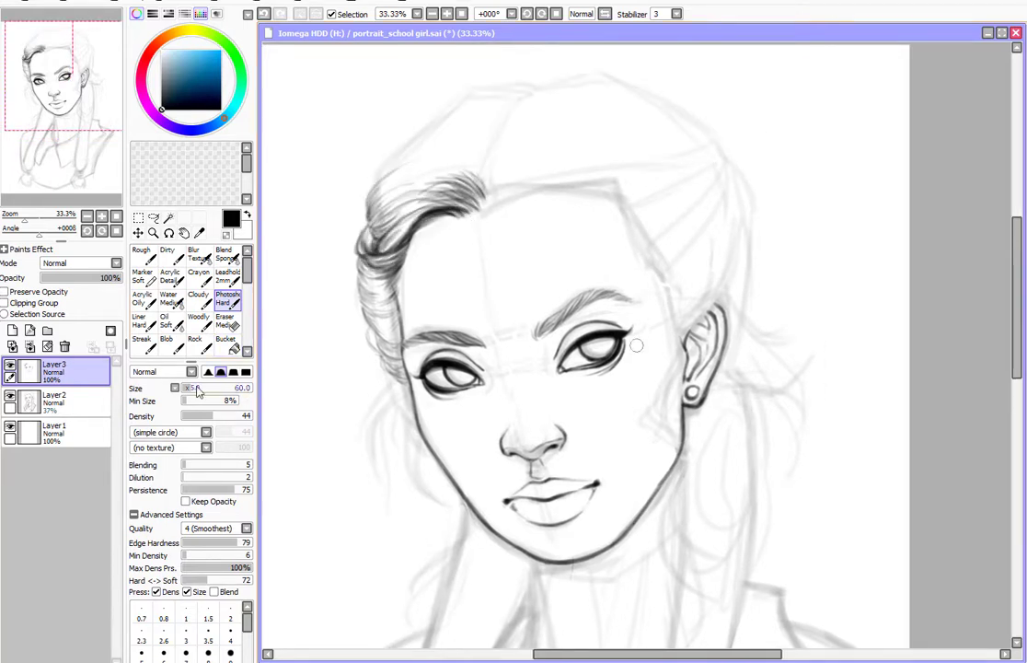
{"action": "key", "text": "bracketleft"}
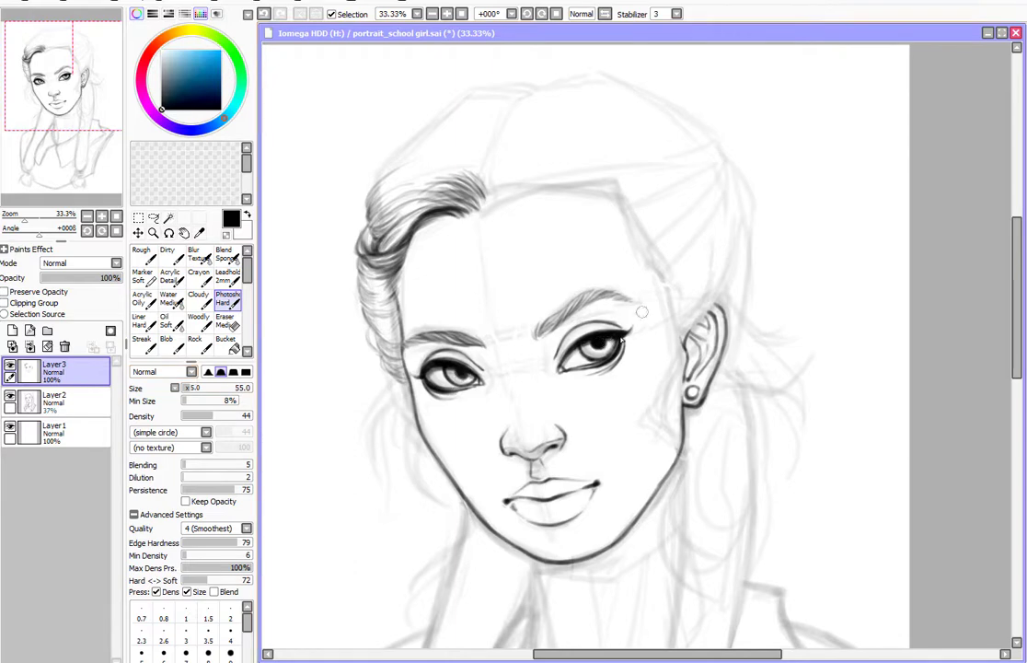
Hatch the braid sections below the chin and outline its lower segments toward the end
{"action": "scroll", "coordinate": [641, 313], "scroll_direction": "down", "scroll_amount": 5}
{"action": "mouse_move", "coordinate": [474, 294]}
{"action": "left_mouse_down"}
{"action": "mouse_move", "coordinate": [449, 306]}
{"action": "mouse_move", "coordinate": [477, 266]}
{"action": "mouse_move", "coordinate": [502, 345]}
{"action": "mouse_move", "coordinate": [511, 301]}
{"action": "left_mouse_up"}
{"action": "left_click_drag", "start_coordinate": [458, 267], "coordinate": [485, 287]}
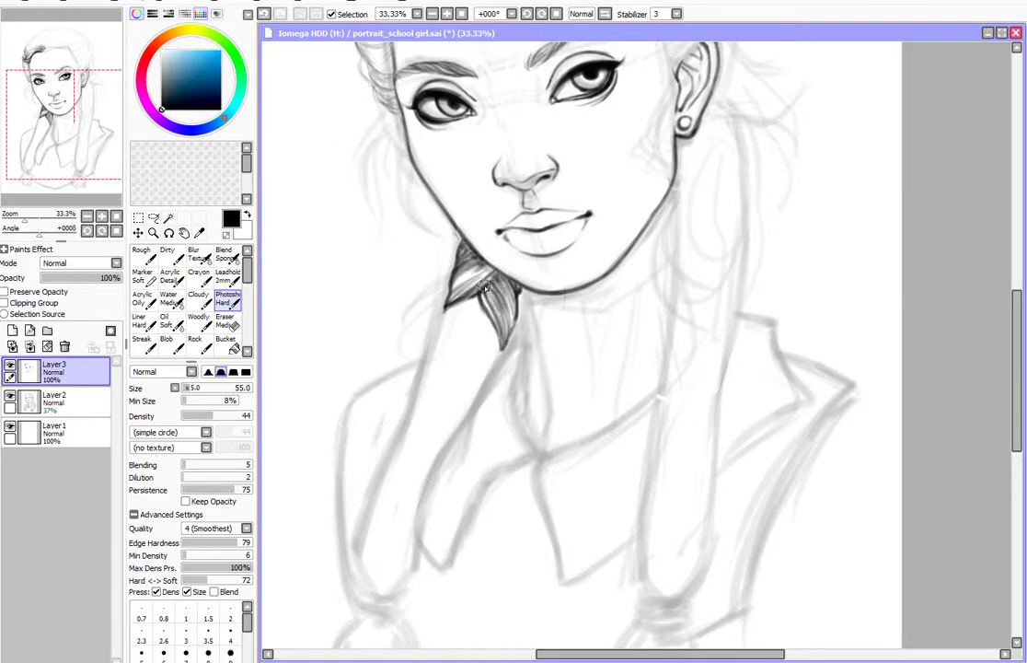
{"action": "mouse_move", "coordinate": [434, 336]}
{"action": "left_mouse_down"}
{"action": "mouse_move", "coordinate": [461, 276]}
{"action": "mouse_move", "coordinate": [480, 346]}
{"action": "mouse_move", "coordinate": [496, 317]}
{"action": "left_mouse_up"}
{"action": "mouse_move", "coordinate": [477, 368]}
{"action": "left_mouse_down"}
{"action": "mouse_move", "coordinate": [502, 313]}
{"action": "mouse_move", "coordinate": [492, 295]}
{"action": "mouse_move", "coordinate": [510, 282]}
{"action": "left_mouse_up"}
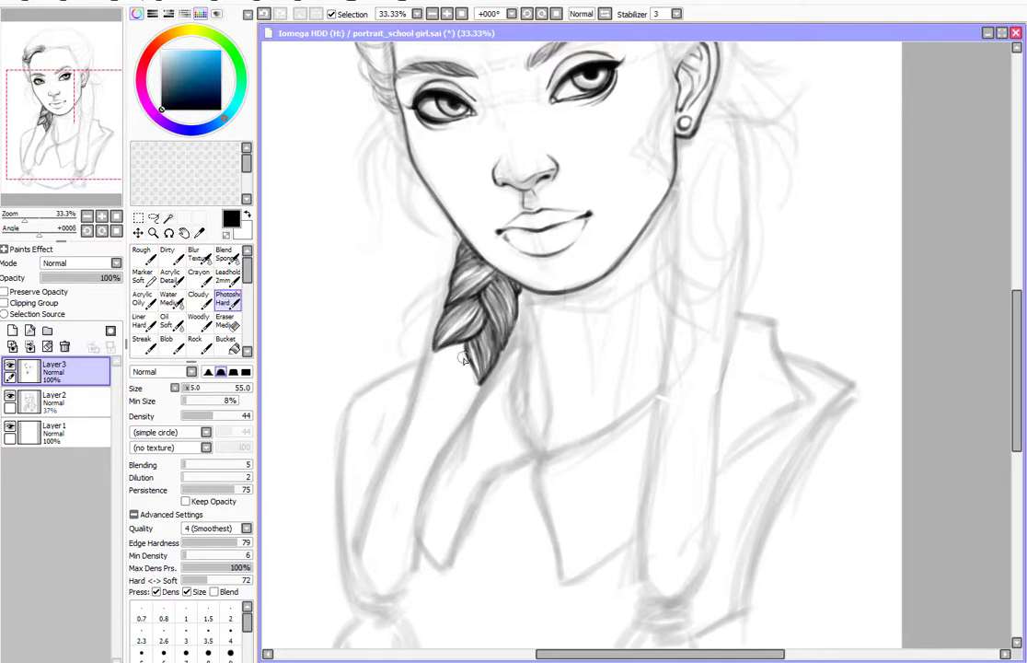
{"action": "mouse_move", "coordinate": [463, 361]}
{"action": "left_mouse_down"}
{"action": "mouse_move", "coordinate": [440, 419]}
{"action": "mouse_move", "coordinate": [496, 258]}
{"action": "mouse_move", "coordinate": [419, 387]}
{"action": "left_mouse_up"}
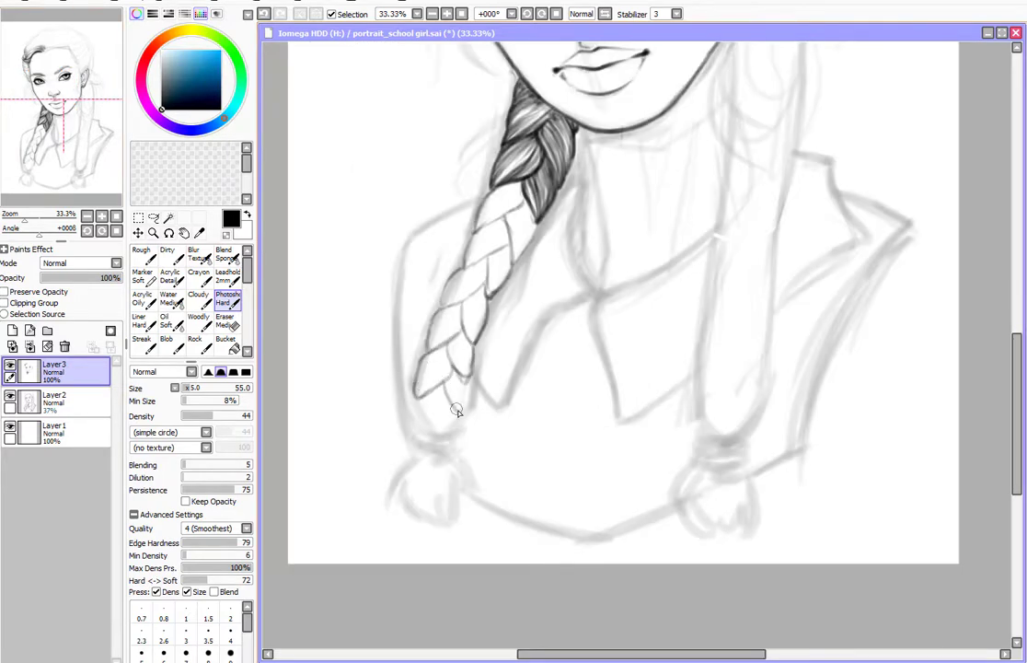
{"action": "mouse_move", "coordinate": [410, 324]}
{"action": "left_mouse_down"}
{"action": "mouse_move", "coordinate": [365, 387]}
{"action": "mouse_move", "coordinate": [342, 445]}
{"action": "left_mouse_up"}
{"action": "left_click_drag", "start_coordinate": [405, 402], "coordinate": [351, 458]}
Add the braid tie, ink the collar edges down the shirt front, and hatch the upper braid
{"action": "left_click_drag", "start_coordinate": [94, 143], "coordinate": [112, 127]}
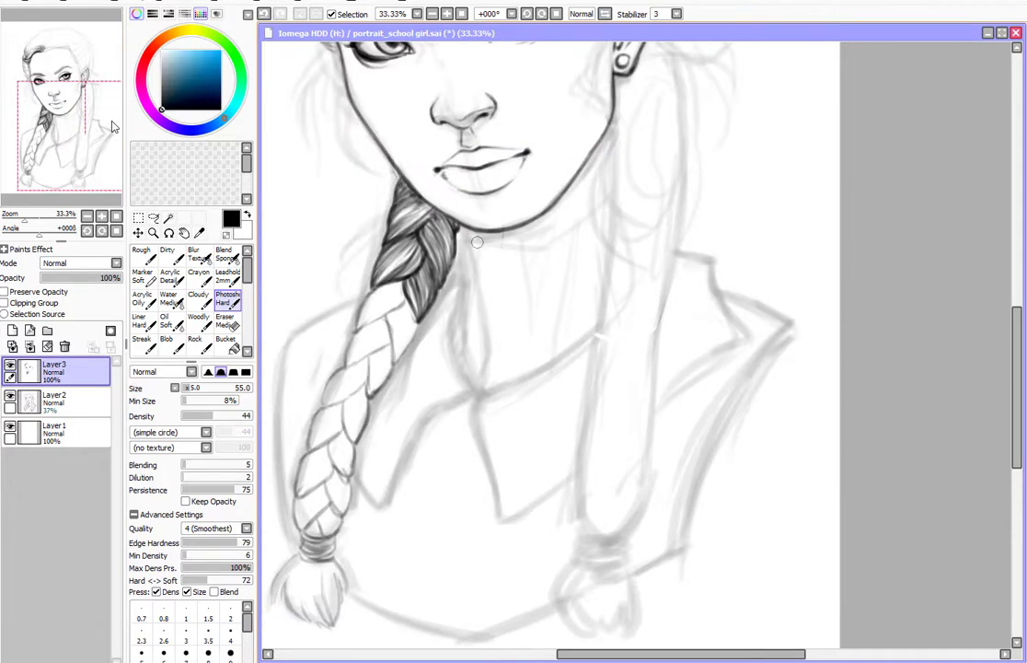
{"action": "mouse_move", "coordinate": [374, 489]}
{"action": "left_mouse_down"}
{"action": "mouse_move", "coordinate": [480, 391]}
{"action": "mouse_move", "coordinate": [450, 270]}
{"action": "mouse_move", "coordinate": [441, 291]}
{"action": "left_mouse_up"}
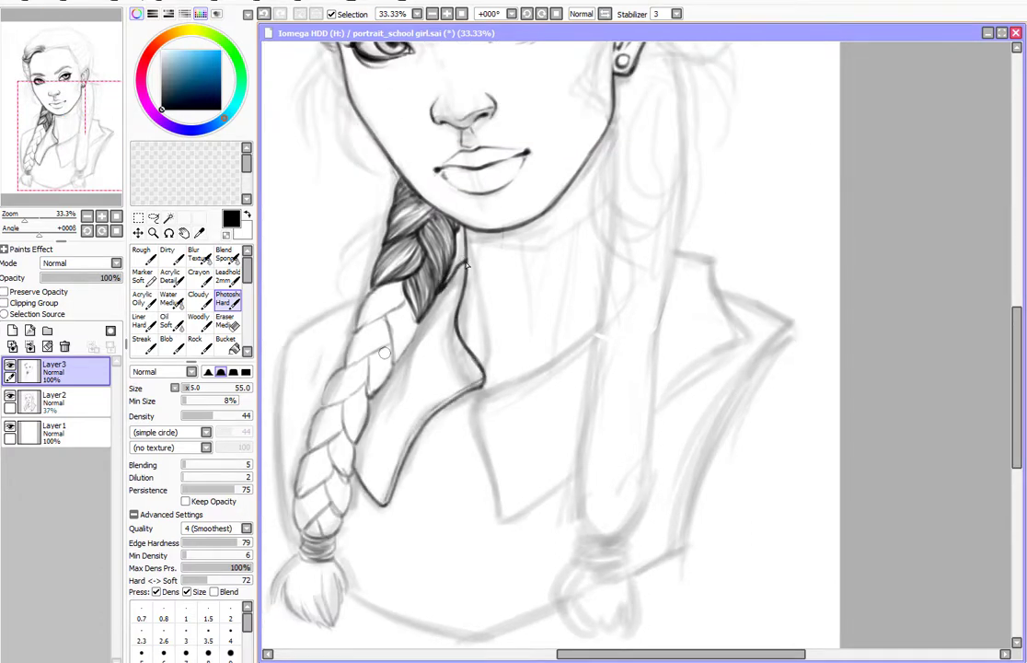
{"action": "mouse_move", "coordinate": [482, 379]}
{"action": "left_mouse_down"}
{"action": "mouse_move", "coordinate": [497, 520]}
{"action": "mouse_move", "coordinate": [534, 348]}
{"action": "mouse_move", "coordinate": [599, 327]}
{"action": "left_mouse_up"}
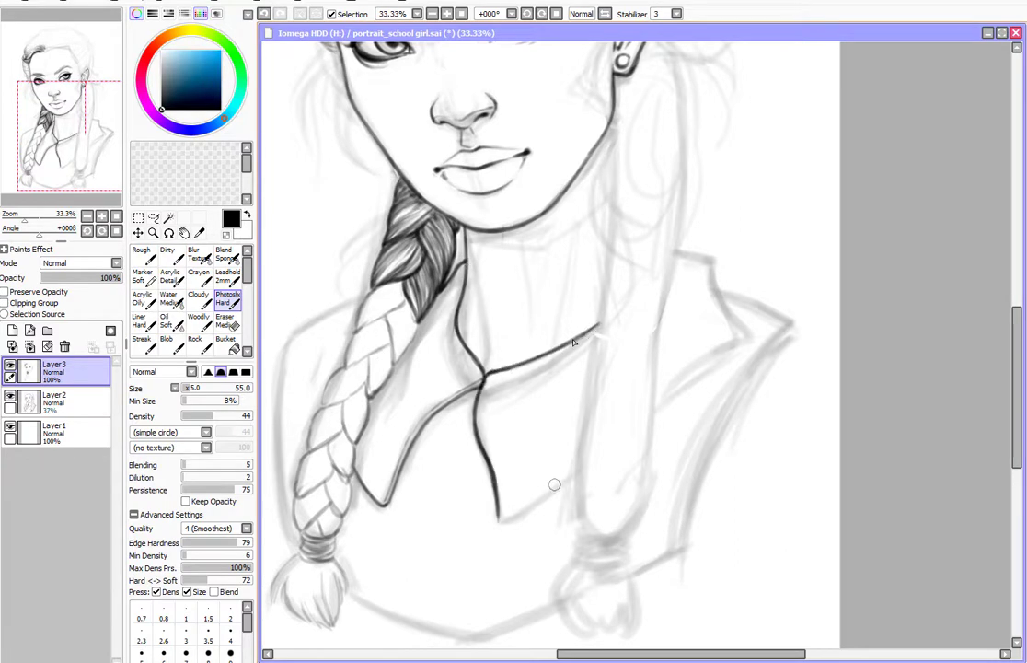
{"action": "left_click_drag", "start_coordinate": [497, 520], "coordinate": [579, 471]}
{"action": "scroll", "coordinate": [555, 350], "scroll_direction": "down", "scroll_amount": 2}
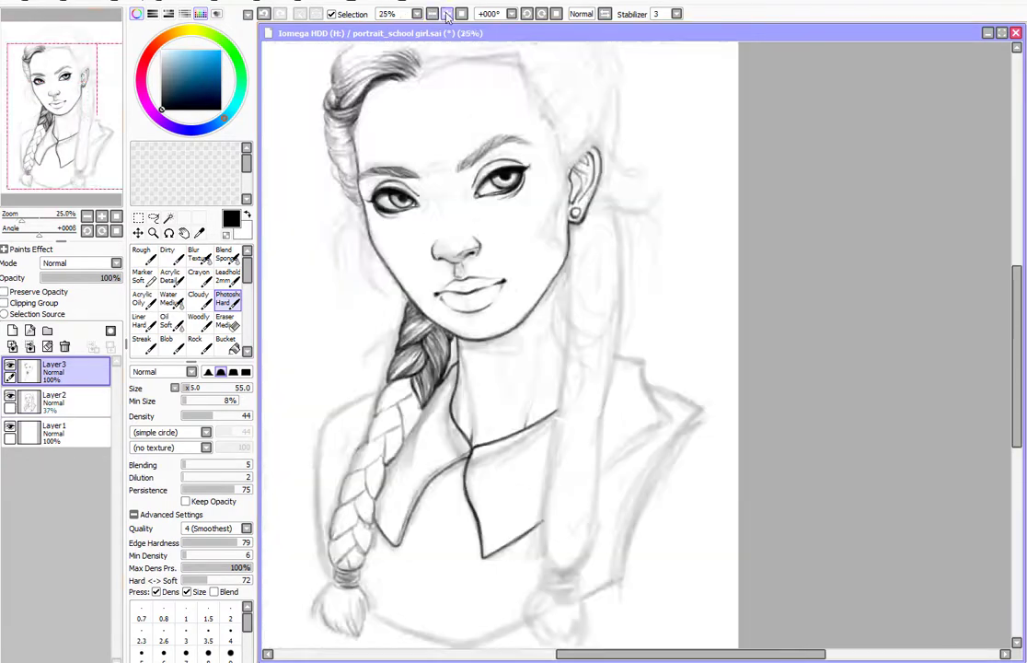
{"action": "scroll", "coordinate": [497, 271], "scroll_direction": "up", "scroll_amount": 2}
{"action": "left_click_drag", "start_coordinate": [515, 230], "coordinate": [501, 276]}
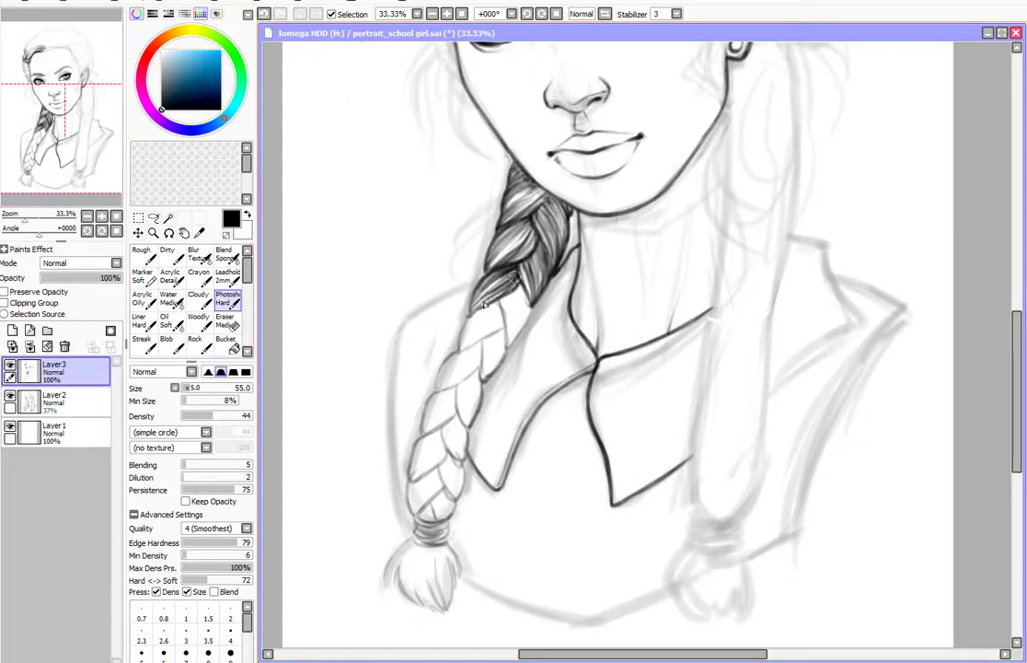
Hatch strands down the braid from its upper sections to the lowest strand
{"action": "mouse_move", "coordinate": [538, 207]}
{"action": "left_mouse_down"}
{"action": "mouse_move", "coordinate": [510, 257]}
{"action": "mouse_move", "coordinate": [507, 329]}
{"action": "mouse_move", "coordinate": [470, 332]}
{"action": "mouse_move", "coordinate": [478, 361]}
{"action": "left_mouse_up"}
{"action": "mouse_move", "coordinate": [506, 322]}
{"action": "left_mouse_down"}
{"action": "mouse_move", "coordinate": [488, 373]}
{"action": "mouse_move", "coordinate": [460, 372]}
{"action": "mouse_move", "coordinate": [444, 394]}
{"action": "left_mouse_up"}
{"action": "mouse_move", "coordinate": [488, 364]}
{"action": "left_mouse_down"}
{"action": "mouse_move", "coordinate": [483, 394]}
{"action": "mouse_move", "coordinate": [440, 405]}
{"action": "mouse_move", "coordinate": [425, 425]}
{"action": "mouse_move", "coordinate": [408, 488]}
{"action": "left_mouse_up"}
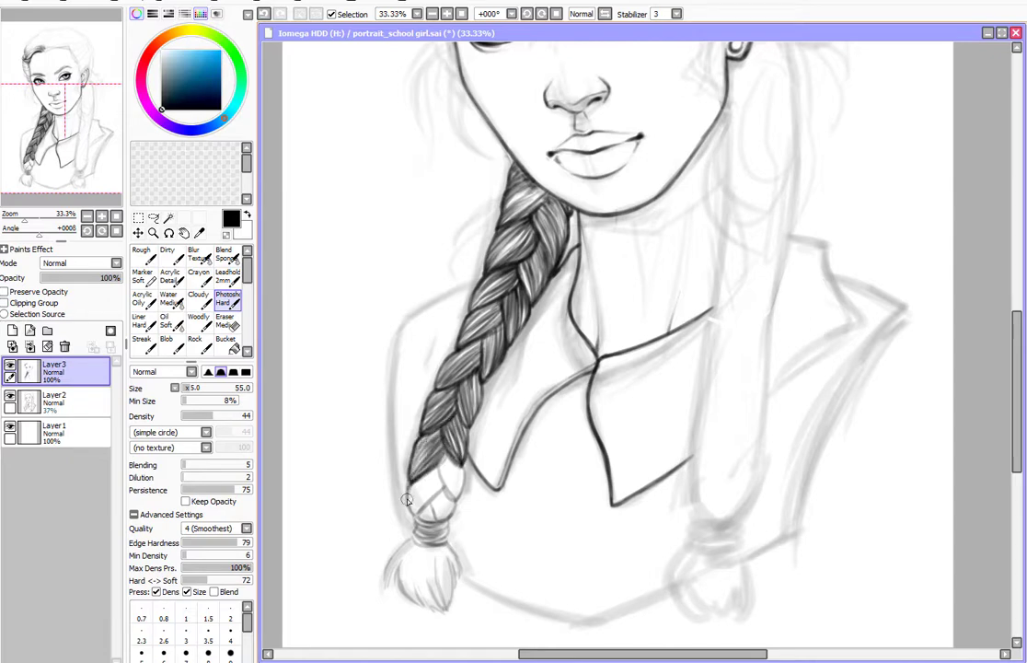
{"action": "mouse_move", "coordinate": [465, 460]}
{"action": "left_mouse_down"}
{"action": "mouse_move", "coordinate": [446, 486]}
{"action": "mouse_move", "coordinate": [456, 500]}
{"action": "mouse_move", "coordinate": [413, 493]}
{"action": "mouse_move", "coordinate": [410, 504]}
{"action": "mouse_move", "coordinate": [427, 506]}
{"action": "mouse_move", "coordinate": [416, 529]}
{"action": "left_mouse_up"}
Fill the braid's end tuft with hair strokes, erase corrections, and return to the face
{"action": "scroll", "coordinate": [406, 522], "scroll_direction": "down", "scroll_amount": 2}
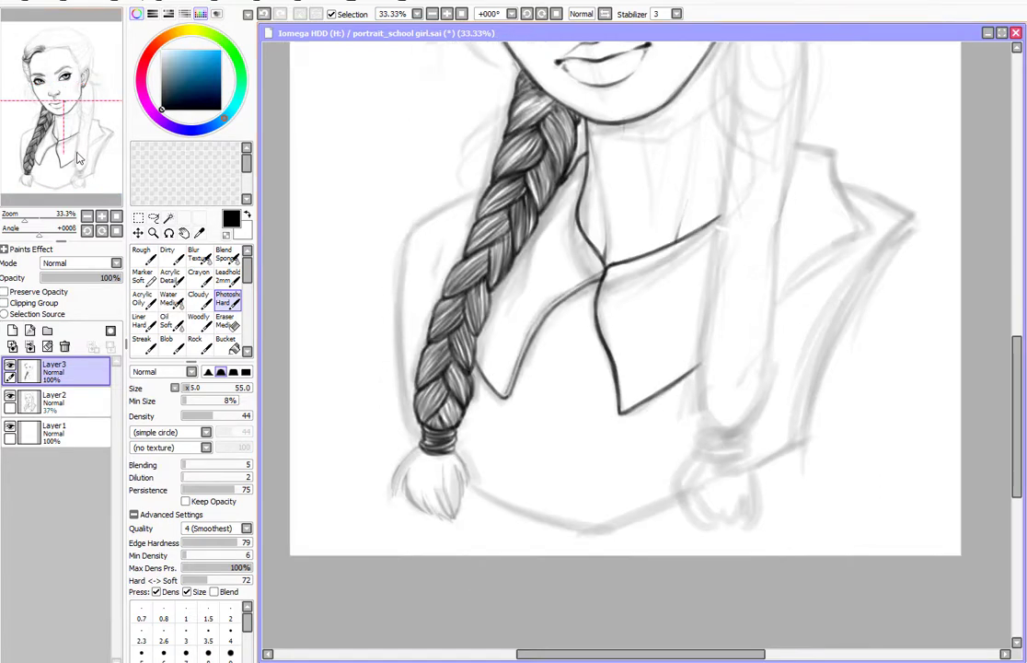
{"action": "left_click_drag", "start_coordinate": [410, 457], "coordinate": [393, 497]}
{"action": "mouse_move", "coordinate": [416, 458]}
{"action": "left_mouse_down"}
{"action": "mouse_move", "coordinate": [396, 495]}
{"action": "mouse_move", "coordinate": [452, 522]}
{"action": "left_mouse_up"}
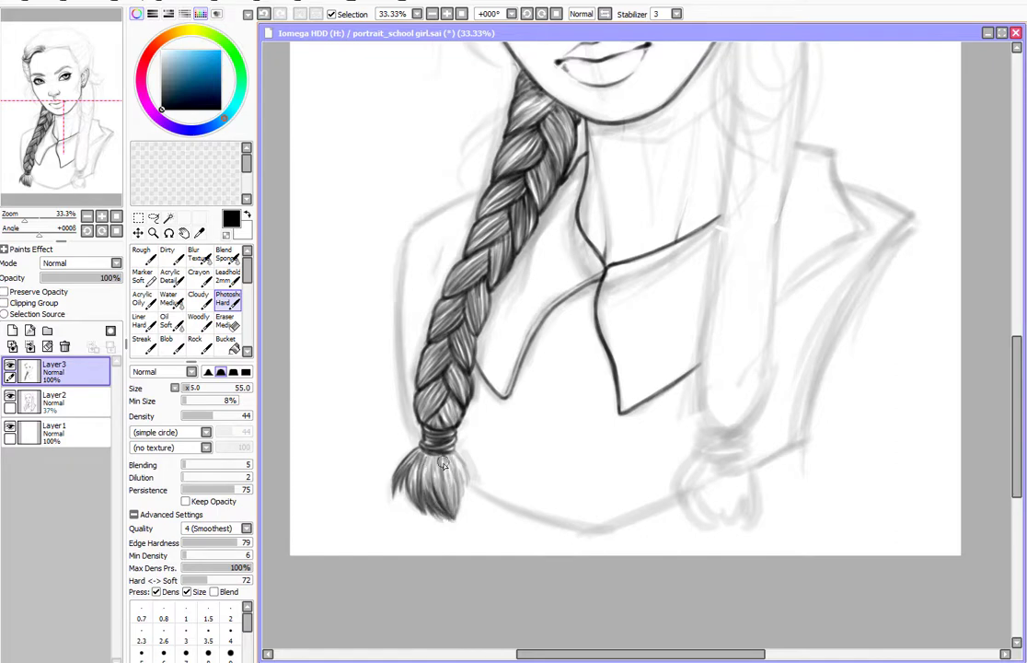
{"action": "key", "text": "e"}
{"action": "scroll", "coordinate": [458, 329], "scroll_direction": "up", "scroll_amount": 2}
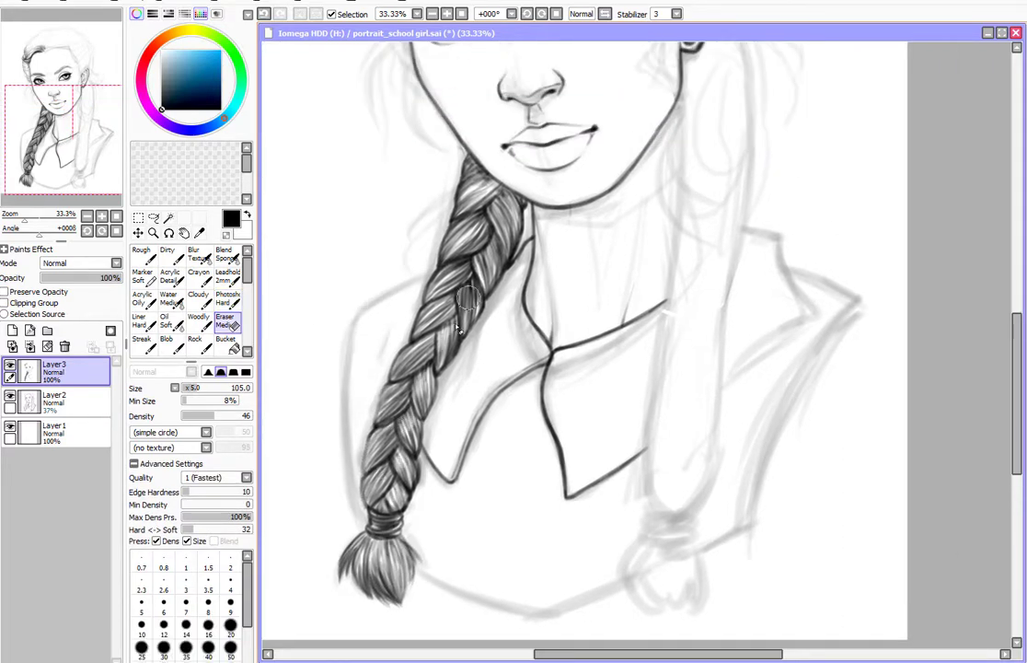
{"action": "key", "text": "b"}
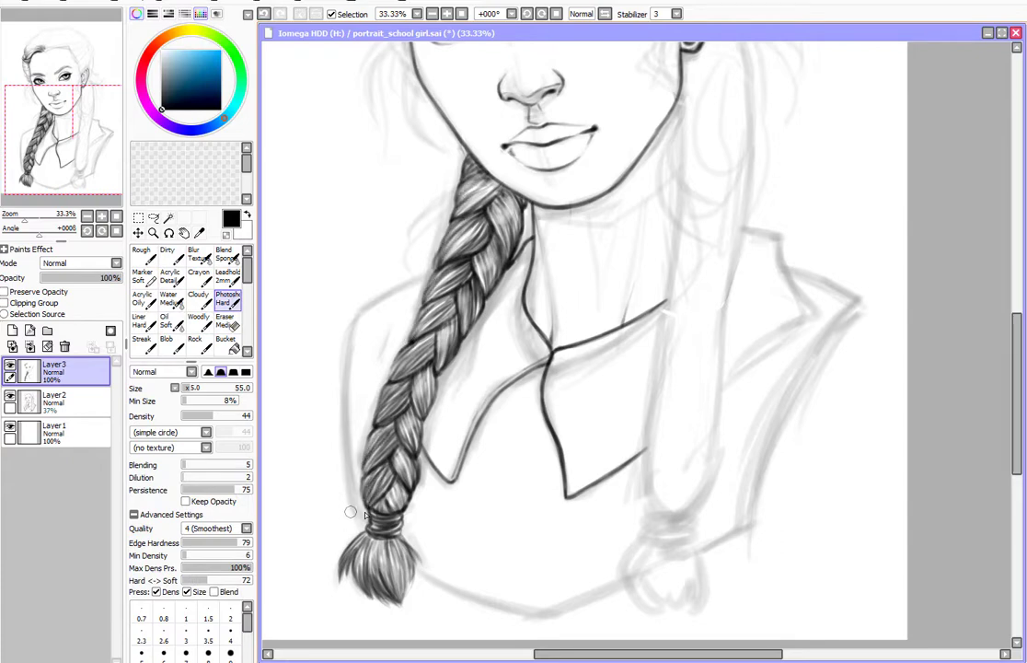
{"action": "scroll", "coordinate": [467, 159], "scroll_direction": "up", "scroll_amount": 5}
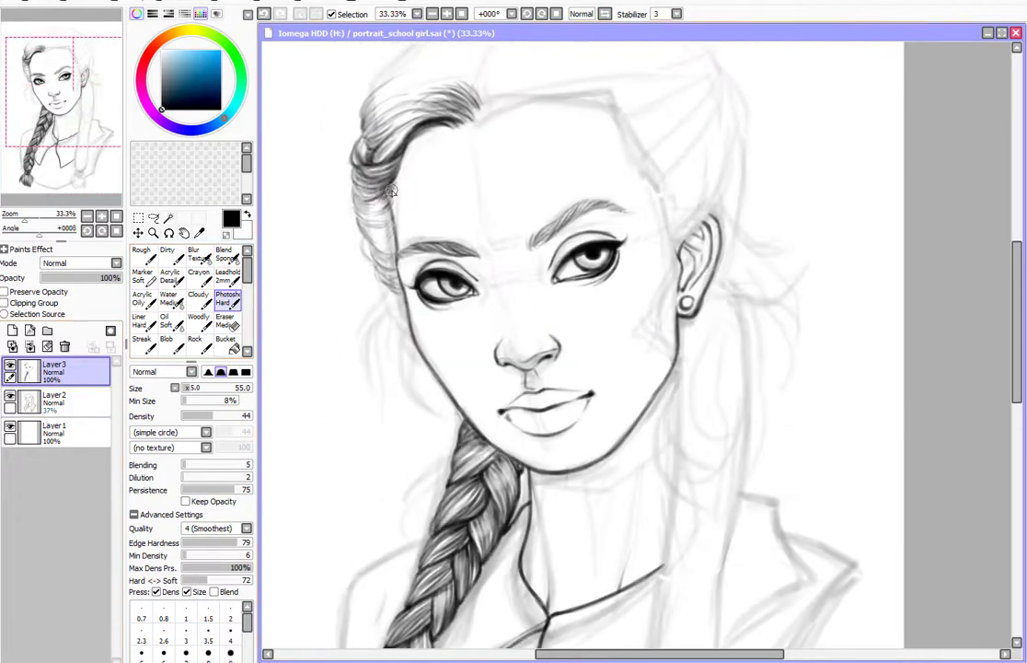
Ink curved and loose strands along the hair's left edge and cheek, up to the head top
{"action": "left_click_drag", "start_coordinate": [366, 237], "coordinate": [370, 262]}
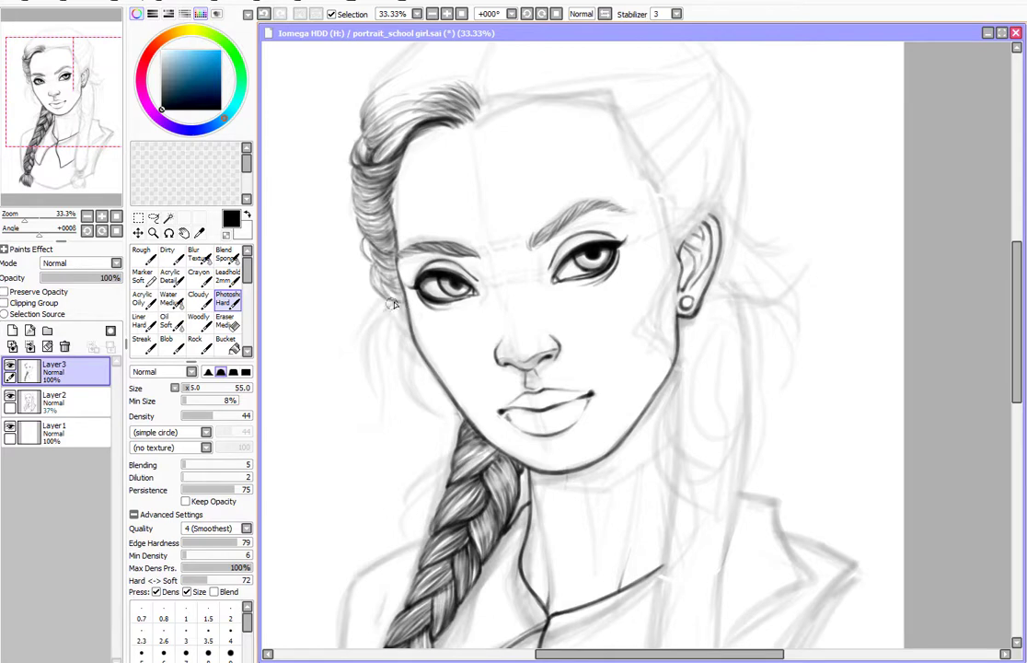
{"action": "left_click_drag", "start_coordinate": [383, 312], "coordinate": [384, 419]}
{"action": "mouse_move", "coordinate": [371, 312]}
{"action": "left_mouse_down"}
{"action": "mouse_move", "coordinate": [378, 269]}
{"action": "mouse_move", "coordinate": [378, 368]}
{"action": "left_mouse_up"}
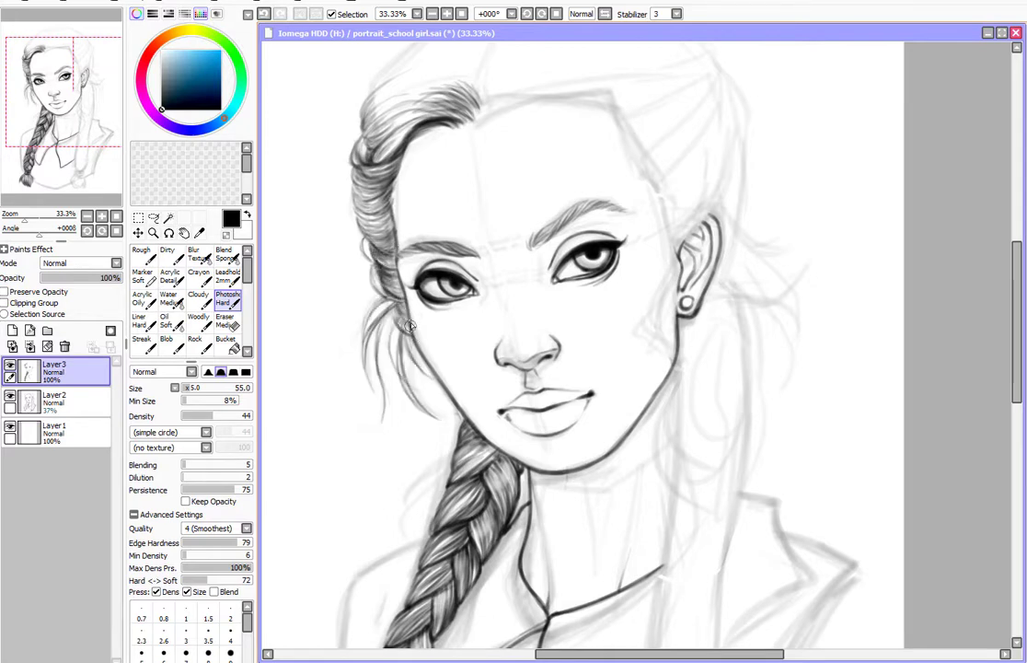
{"action": "scroll", "coordinate": [472, 310], "scroll_direction": "down", "scroll_amount": 3}
{"action": "left_click_drag", "start_coordinate": [415, 267], "coordinate": [366, 410]}
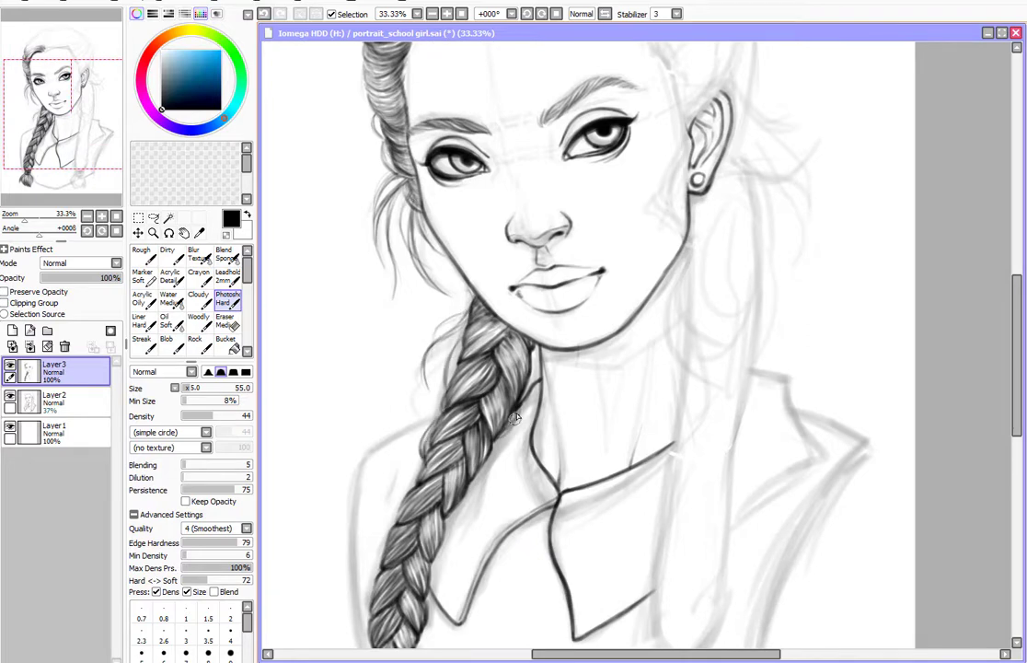
{"action": "left_click_drag", "start_coordinate": [62, 113], "coordinate": [61, 141]}
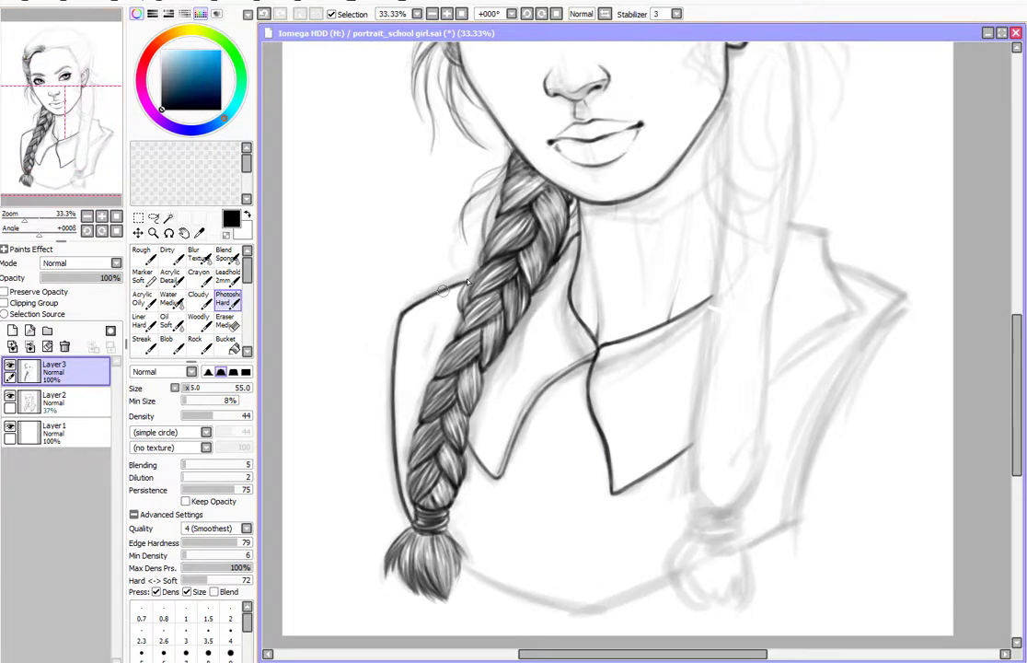
{"action": "left_click_drag", "start_coordinate": [612, 65], "coordinate": [597, 398]}
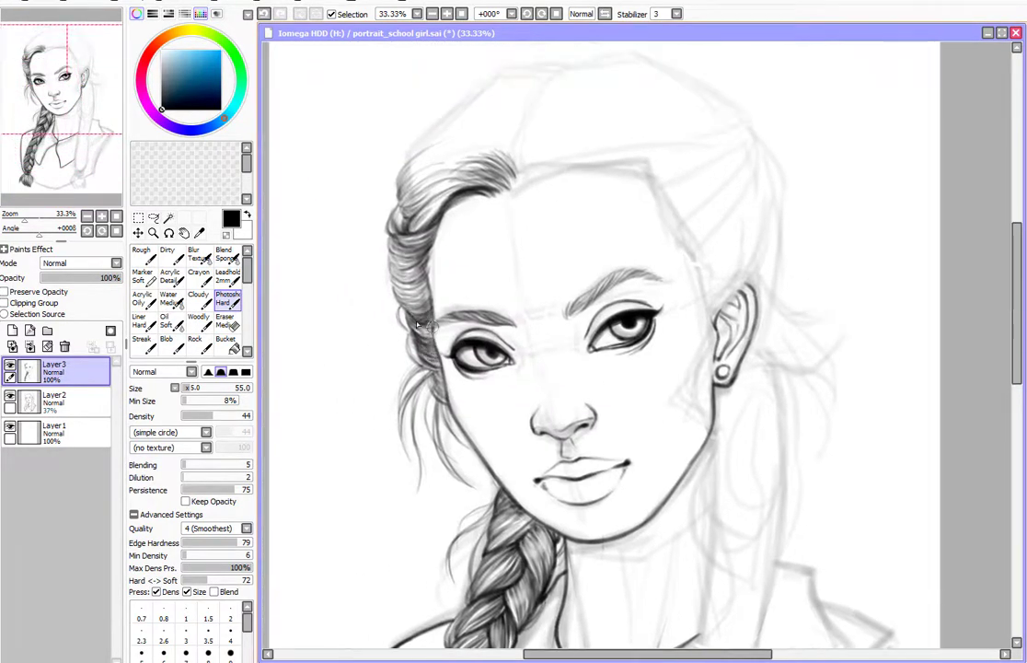
{"action": "mouse_move", "coordinate": [419, 324]}
{"action": "left_mouse_down"}
{"action": "mouse_move", "coordinate": [400, 230]}
{"action": "mouse_move", "coordinate": [415, 189]}
{"action": "mouse_move", "coordinate": [460, 152]}
{"action": "mouse_move", "coordinate": [405, 133]}
{"action": "mouse_move", "coordinate": [437, 102]}
{"action": "mouse_move", "coordinate": [474, 92]}
{"action": "left_mouse_up"}
Paint dark strands across the top of the hair near the parting, rotating the view as needed
{"action": "mouse_move", "coordinate": [442, 129]}
{"action": "left_mouse_down"}
{"action": "mouse_move", "coordinate": [516, 167]}
{"action": "mouse_move", "coordinate": [401, 115]}
{"action": "mouse_move", "coordinate": [460, 102]}
{"action": "left_mouse_up"}
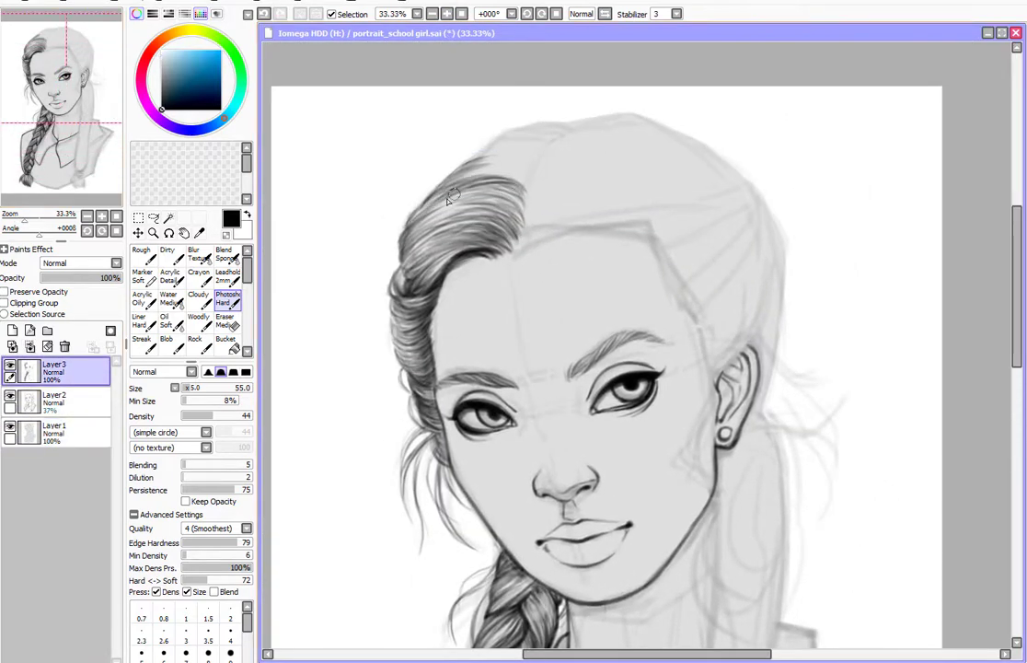
{"action": "mouse_move", "coordinate": [451, 196]}
{"action": "left_mouse_down"}
{"action": "mouse_move", "coordinate": [515, 184]}
{"action": "mouse_move", "coordinate": [512, 229]}
{"action": "left_mouse_up"}
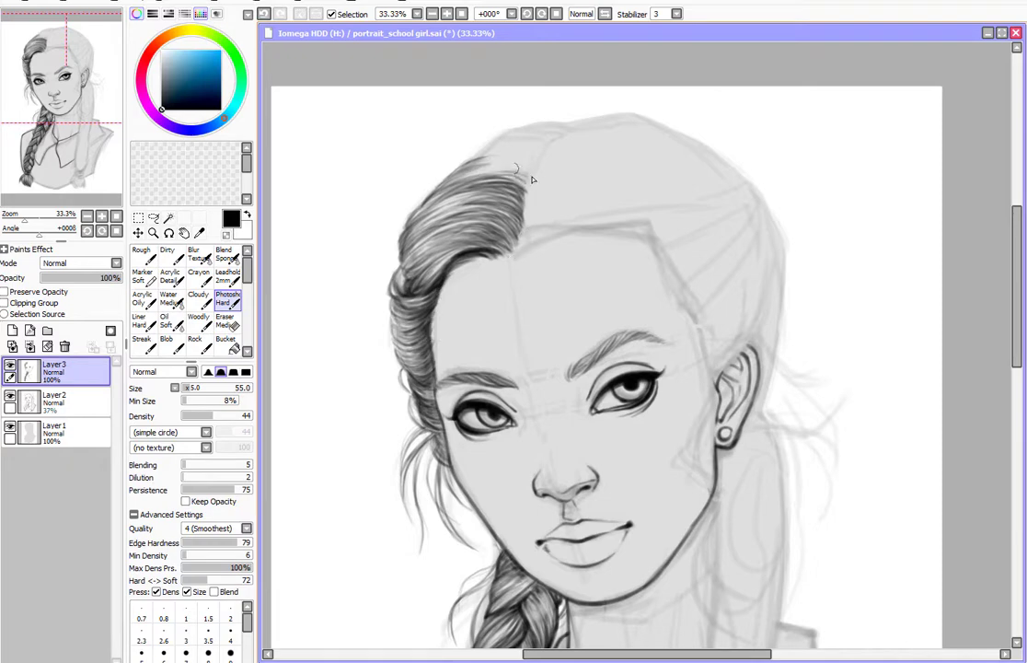
{"action": "left_click_drag", "start_coordinate": [488, 164], "coordinate": [527, 188]}
{"action": "left_click_drag", "start_coordinate": [393, 296], "coordinate": [502, 339]}
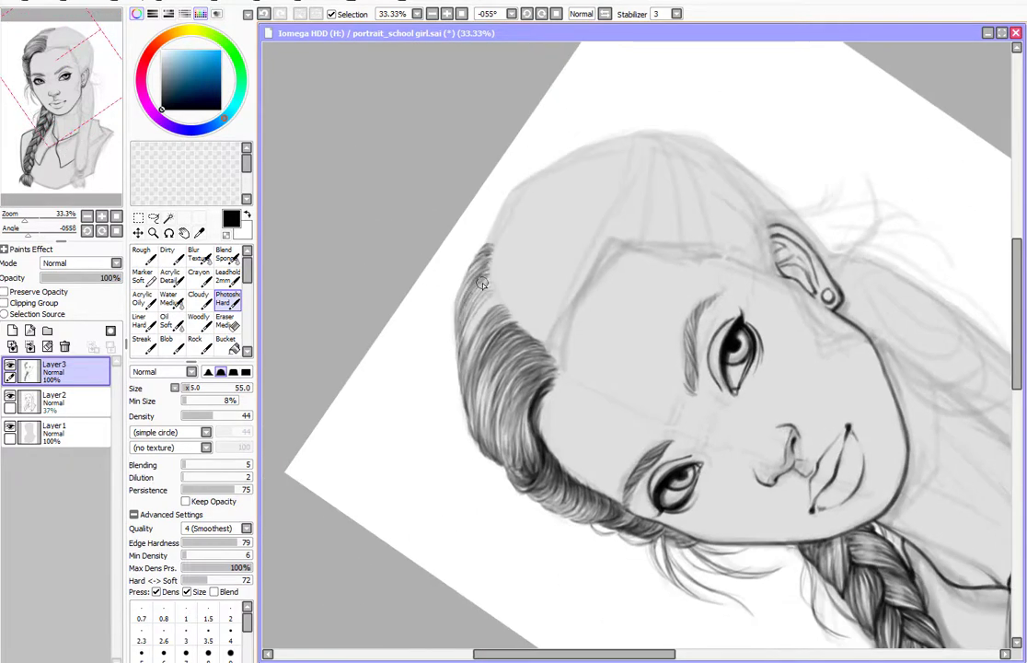
{"action": "key", "text": "Home"}
Darken three braid strands with Photoshop Hard and soften them with Blend Sponge
{"action": "scroll", "coordinate": [542, 268], "scroll_direction": "down", "scroll_amount": 5}
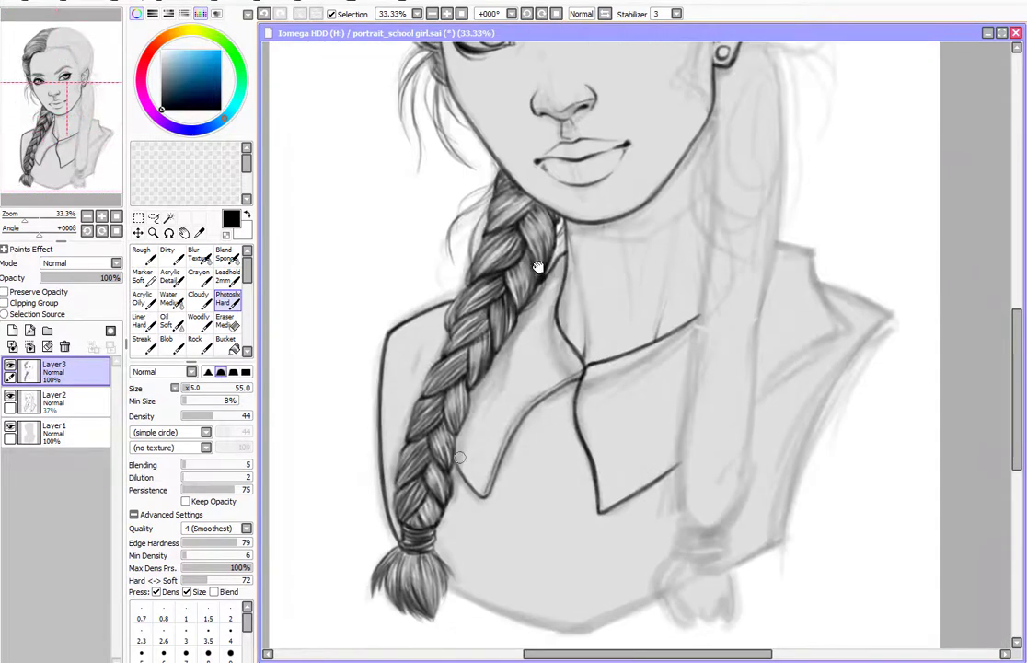
{"action": "left_click_drag", "start_coordinate": [444, 385], "coordinate": [509, 321]}
{"action": "left_click_drag", "start_coordinate": [433, 417], "coordinate": [512, 319]}
{"action": "left_click_drag", "start_coordinate": [465, 362], "coordinate": [513, 319]}
{"action": "key", "text": "e"}
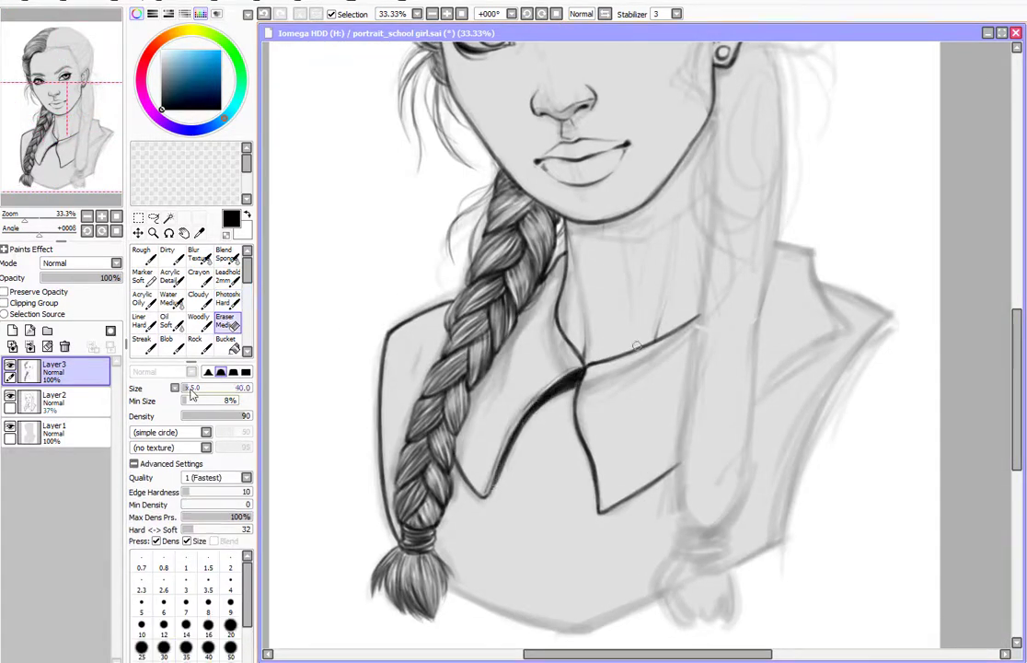
{"action": "key", "text": "b"}
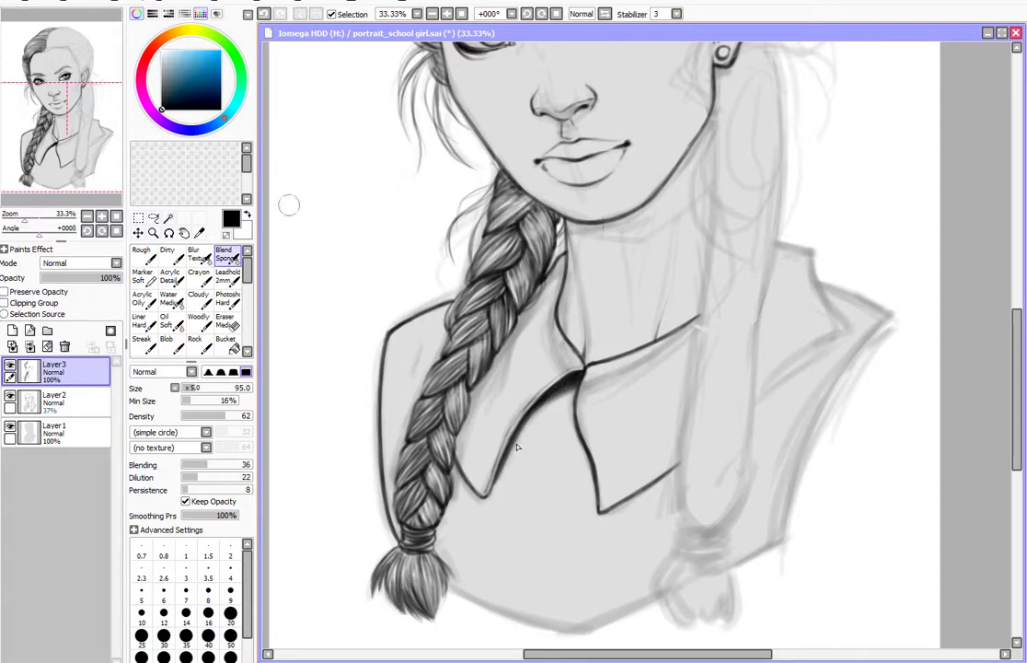
{"action": "left_click_drag", "start_coordinate": [490, 258], "coordinate": [457, 341]}
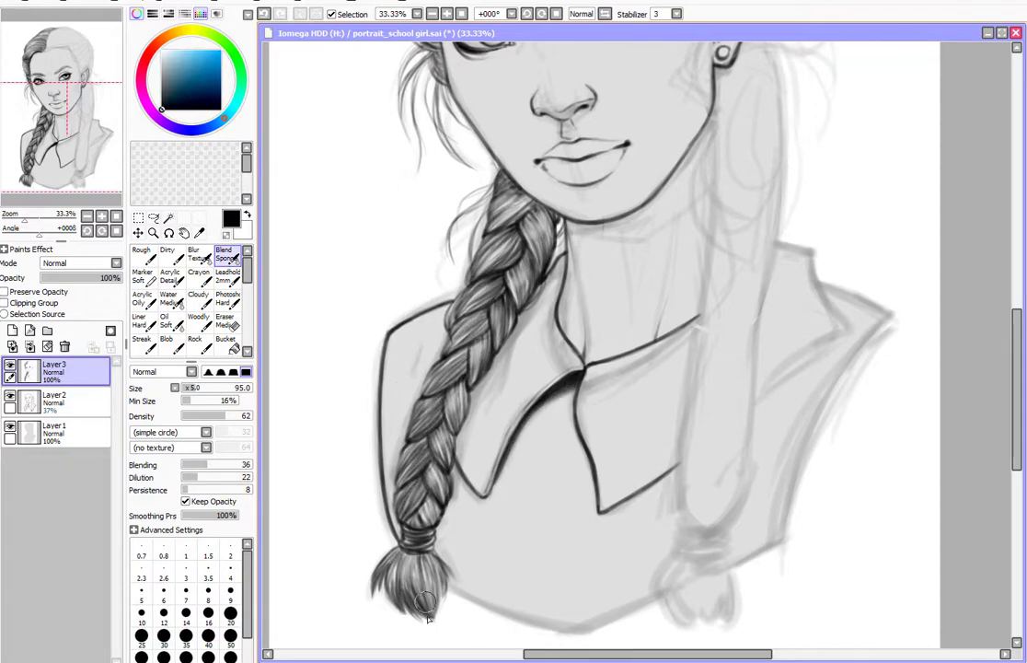
Paint dark strands up the upper hair from temple toward crown, cleaning up with the eraser
{"action": "scroll", "coordinate": [428, 322], "scroll_direction": "up", "scroll_amount": 5}
{"action": "key", "text": "n"}
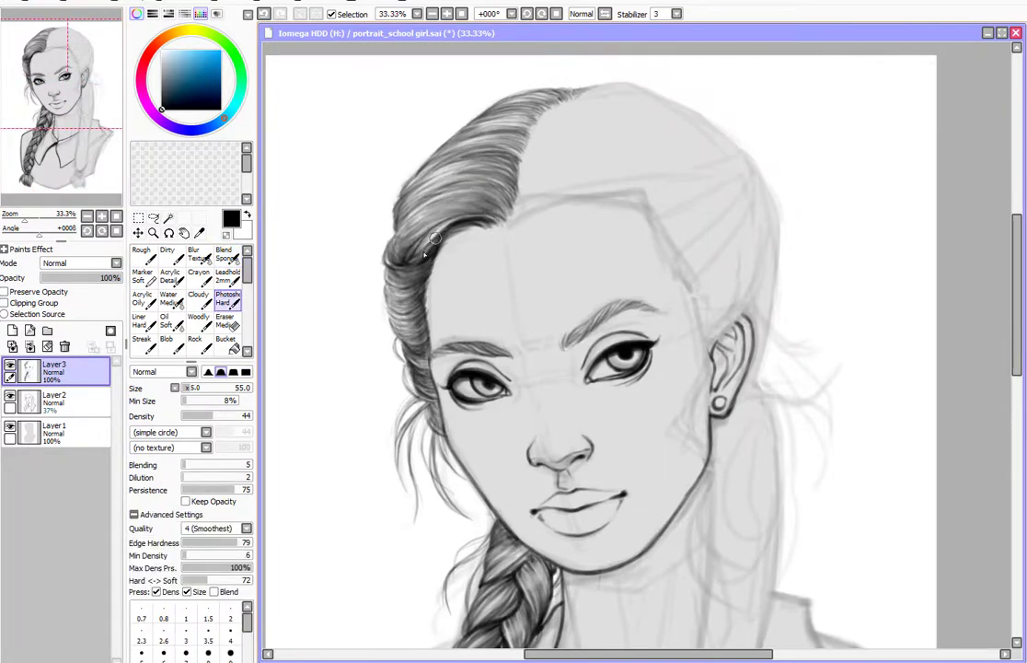
{"action": "left_click_drag", "start_coordinate": [434, 220], "coordinate": [488, 175]}
{"action": "left_click_drag", "start_coordinate": [419, 198], "coordinate": [497, 157]}
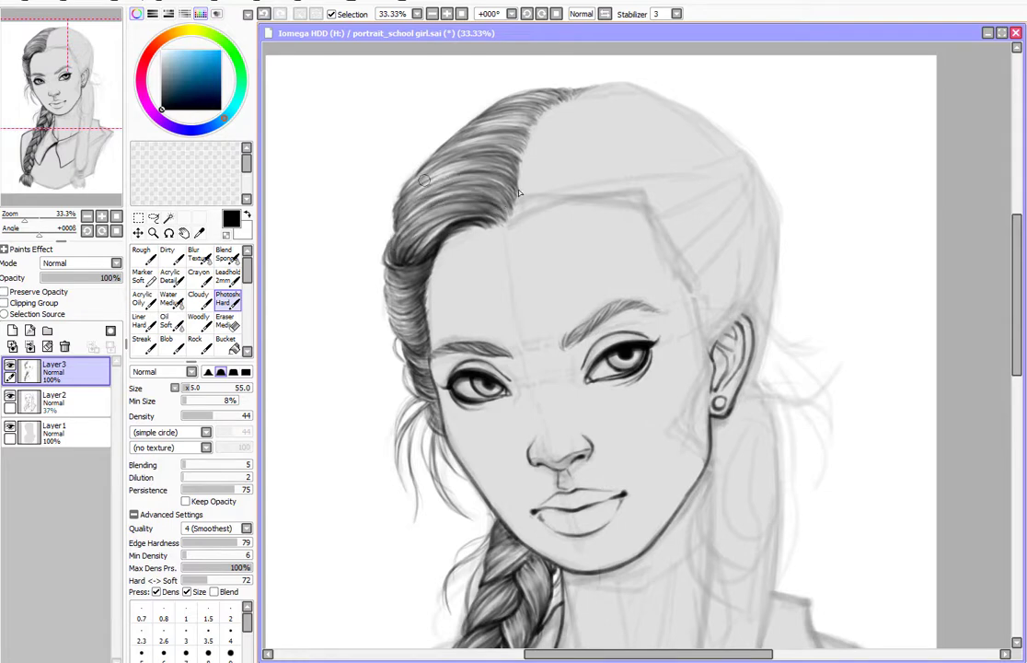
{"action": "mouse_move", "coordinate": [433, 180]}
{"action": "left_mouse_down"}
{"action": "mouse_move", "coordinate": [489, 137]}
{"action": "mouse_move", "coordinate": [523, 93]}
{"action": "left_mouse_up"}
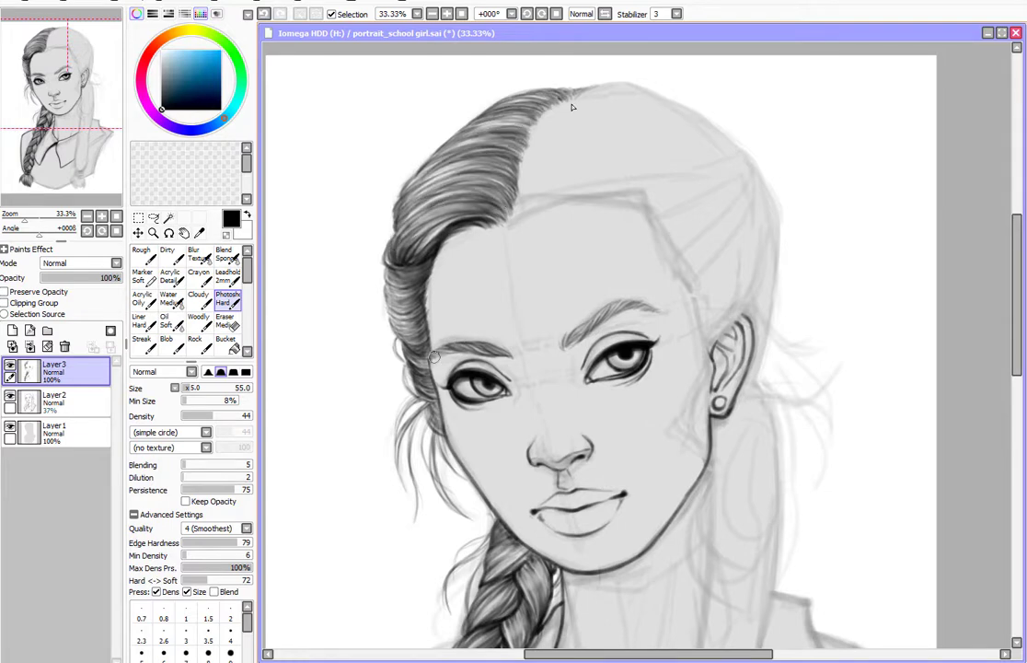
{"action": "key", "text": "e"}
{"action": "key", "text": "b"}
{"action": "left_click_drag", "start_coordinate": [84, 111], "coordinate": [92, 143]}
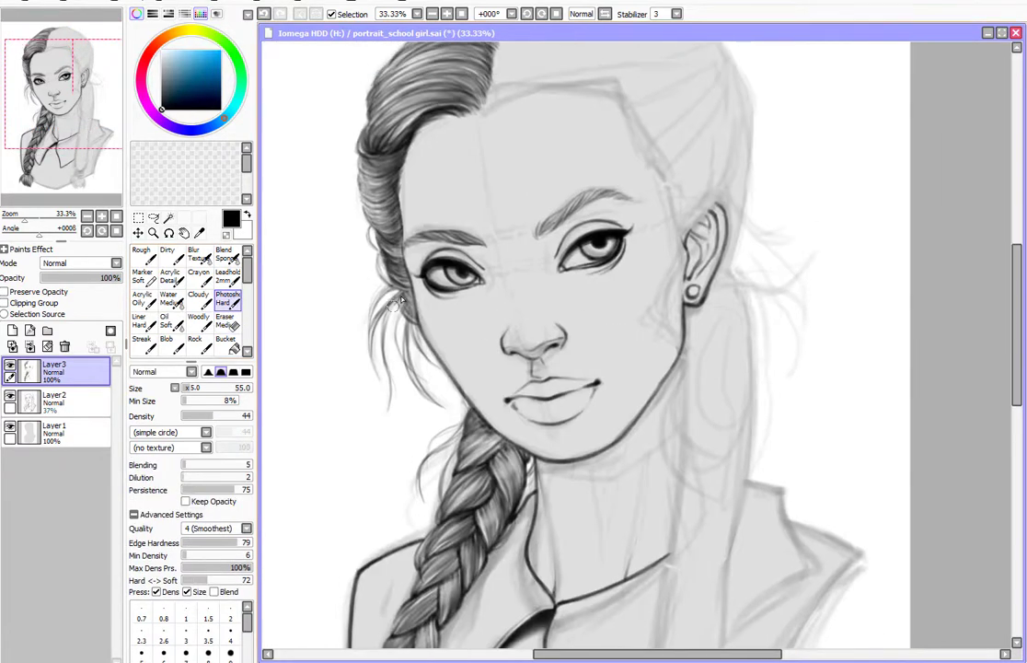
{"action": "key", "text": "e"}
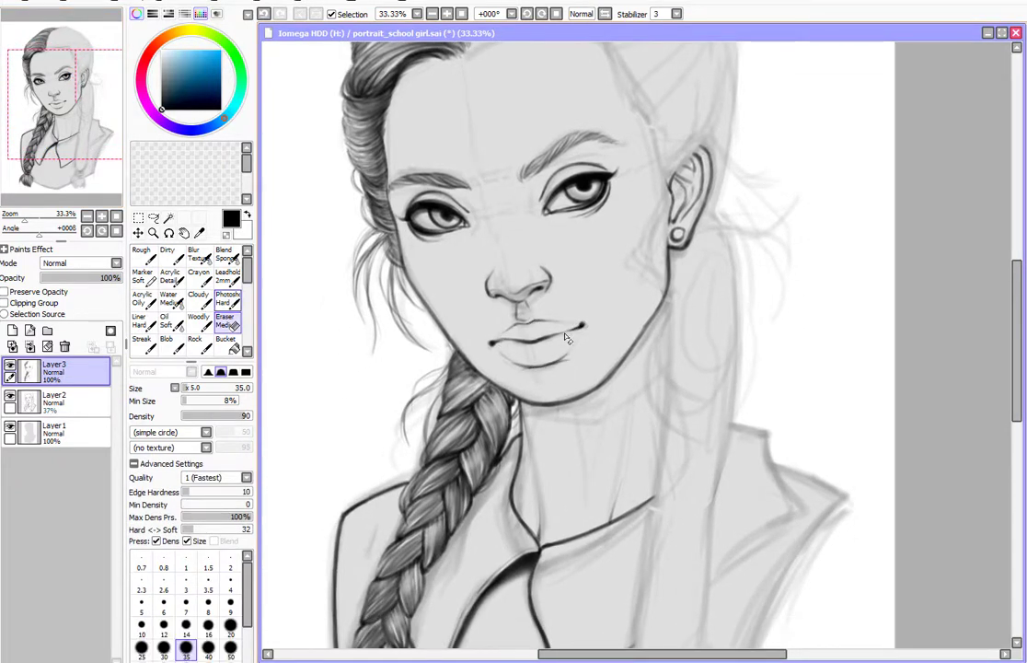
{"action": "key", "text": "b"}
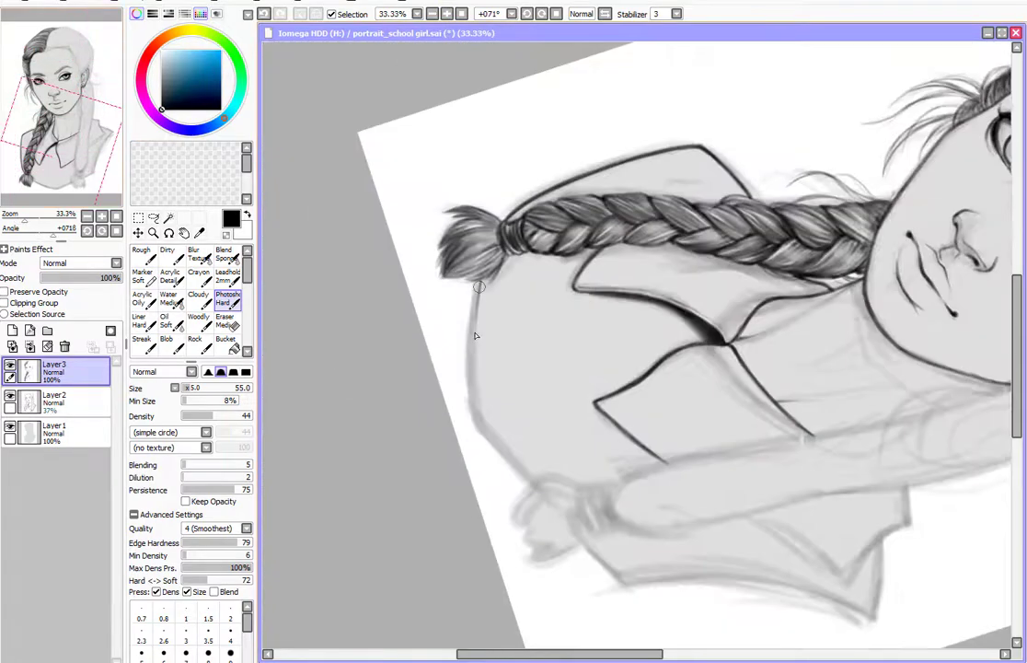
Ink a dark outline along the collar's right edge on a rotated view
{"action": "left_click_drag", "start_coordinate": [390, 238], "coordinate": [629, 367]}
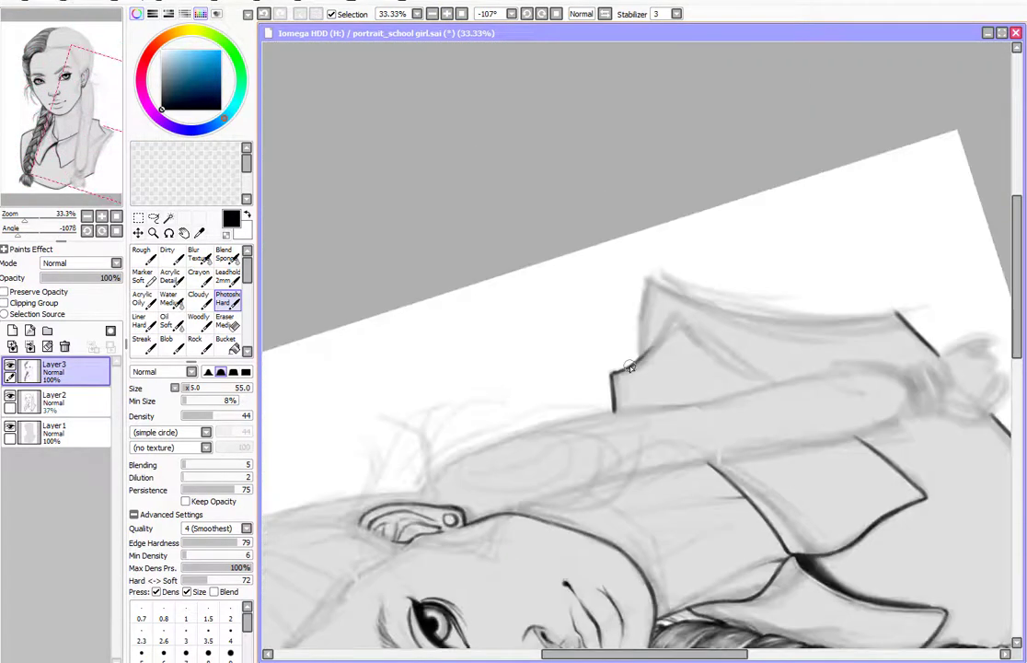
{"action": "left_click_drag", "start_coordinate": [563, 276], "coordinate": [571, 304]}
{"action": "left_click_drag", "start_coordinate": [572, 458], "coordinate": [608, 314]}
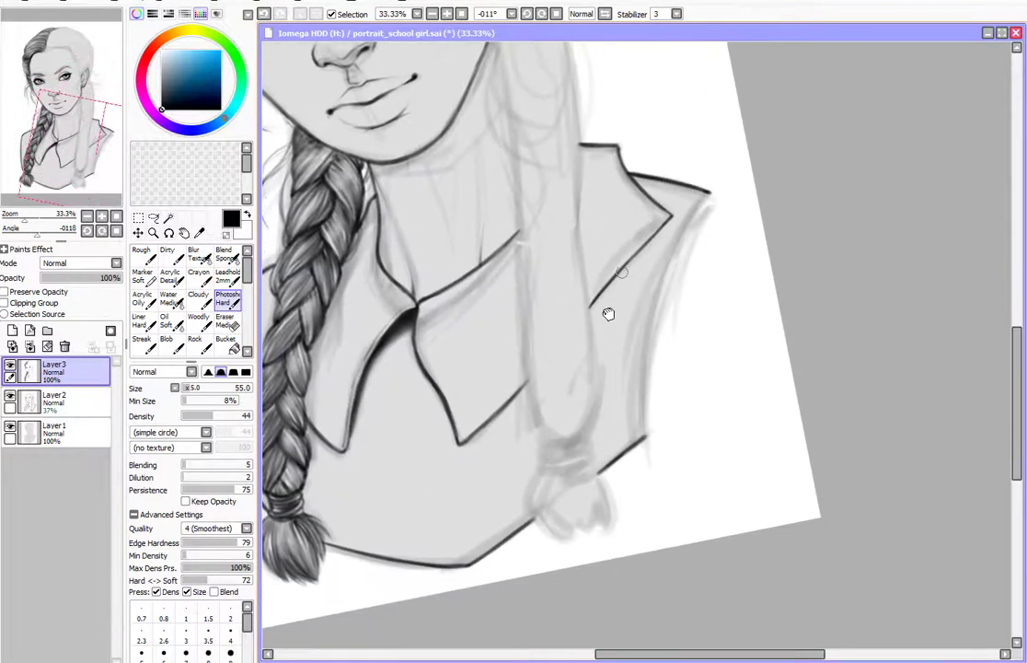
{"action": "left_click_drag", "start_coordinate": [617, 175], "coordinate": [557, 382]}
{"action": "key", "text": "Home"}
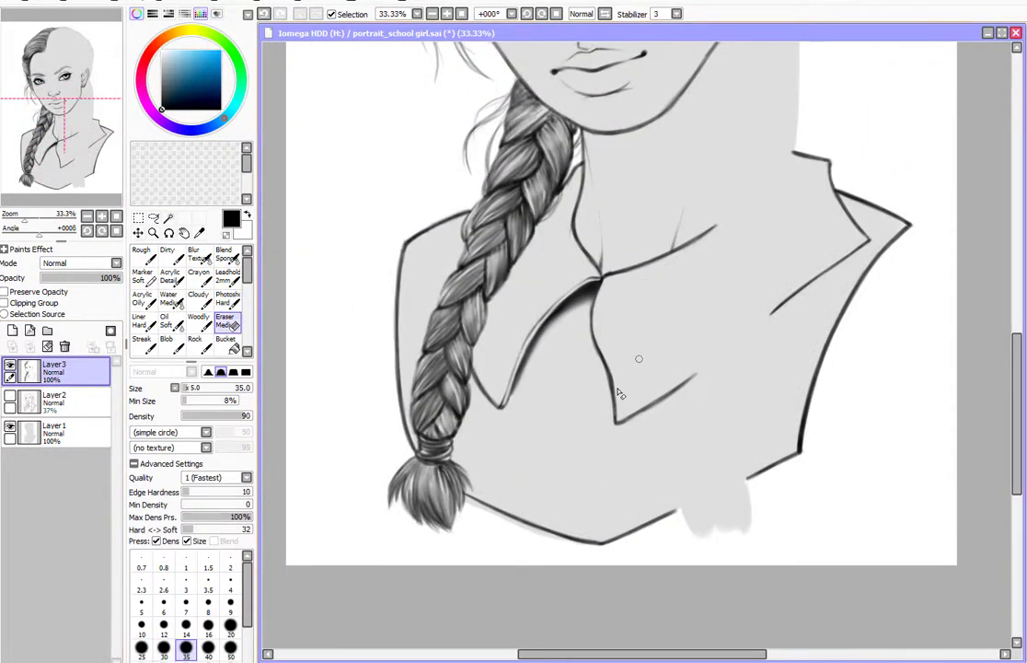
{"action": "left_click", "coordinate": [229, 300]}
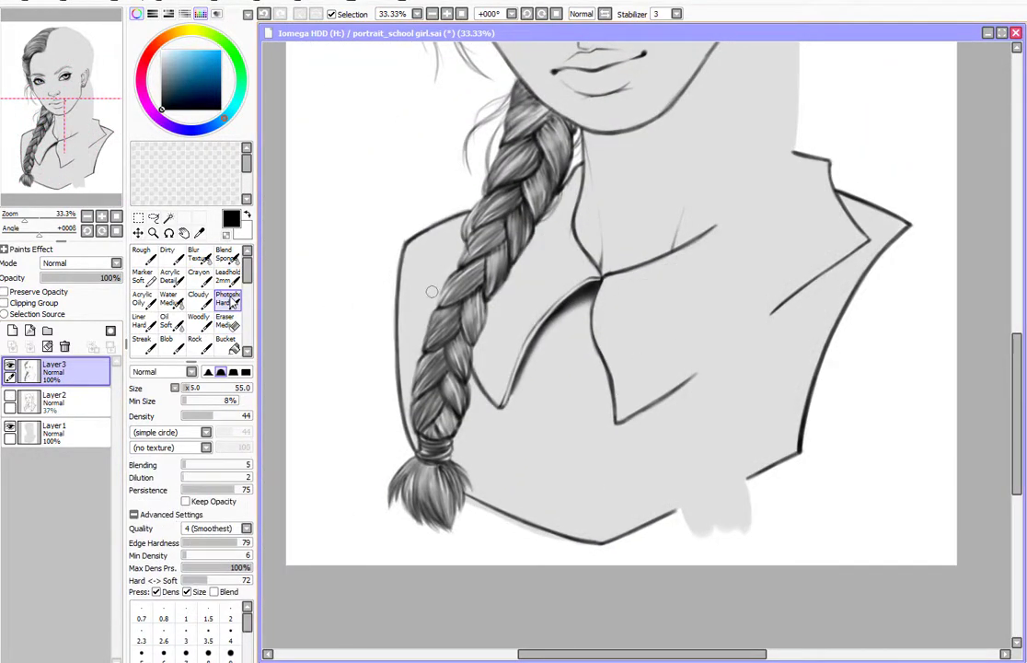
{"action": "left_click_drag", "start_coordinate": [573, 140], "coordinate": [512, 219]}
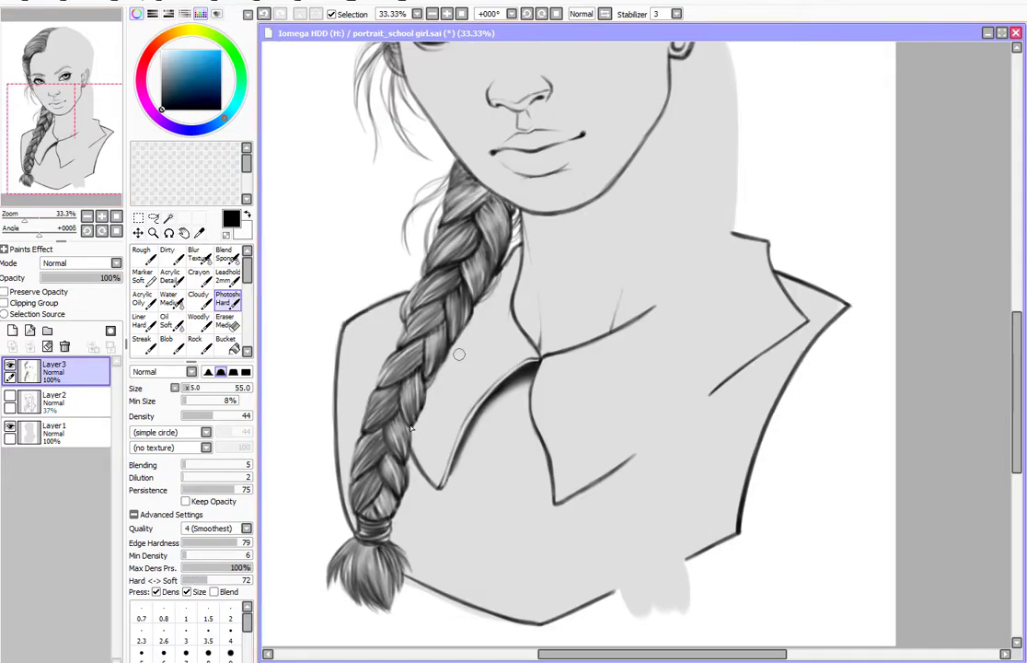
Paint hair strands along the unshaded side's hairline near the ear
{"action": "left_click_drag", "start_coordinate": [446, 366], "coordinate": [556, 319]}
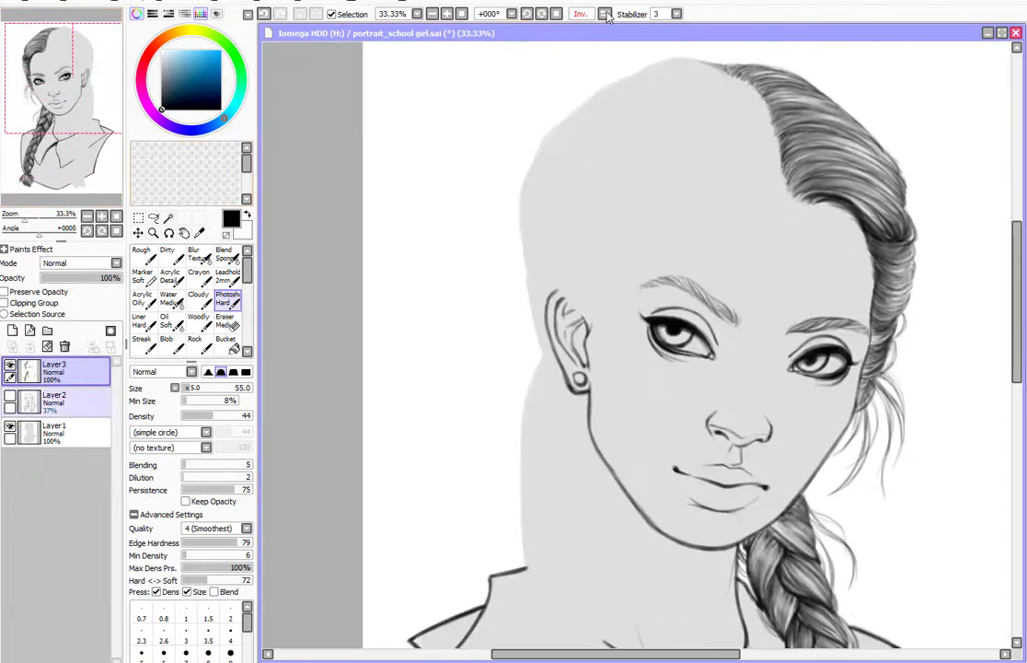
{"action": "left_click_drag", "start_coordinate": [496, 302], "coordinate": [466, 305]}
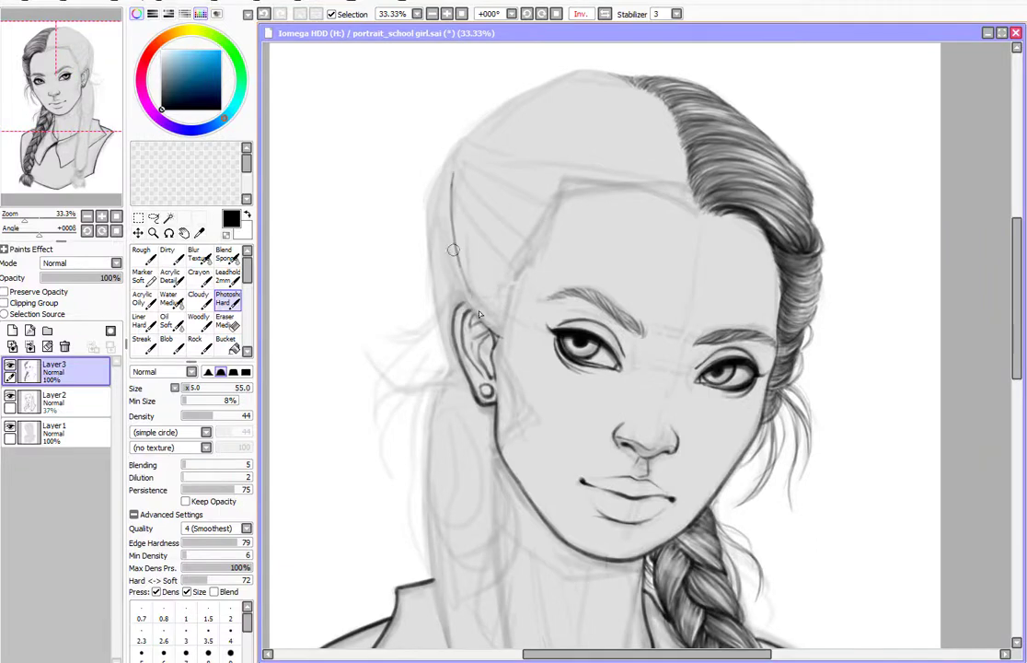
{"action": "mouse_move", "coordinate": [510, 161]}
{"action": "left_mouse_down"}
{"action": "mouse_move", "coordinate": [550, 174]}
{"action": "mouse_move", "coordinate": [504, 313]}
{"action": "mouse_move", "coordinate": [558, 150]}
{"action": "mouse_move", "coordinate": [490, 304]}
{"action": "mouse_move", "coordinate": [470, 276]}
{"action": "left_mouse_up"}
{"action": "left_click_drag", "start_coordinate": [456, 184], "coordinate": [419, 258]}
{"action": "left_click_drag", "start_coordinate": [425, 189], "coordinate": [407, 264]}
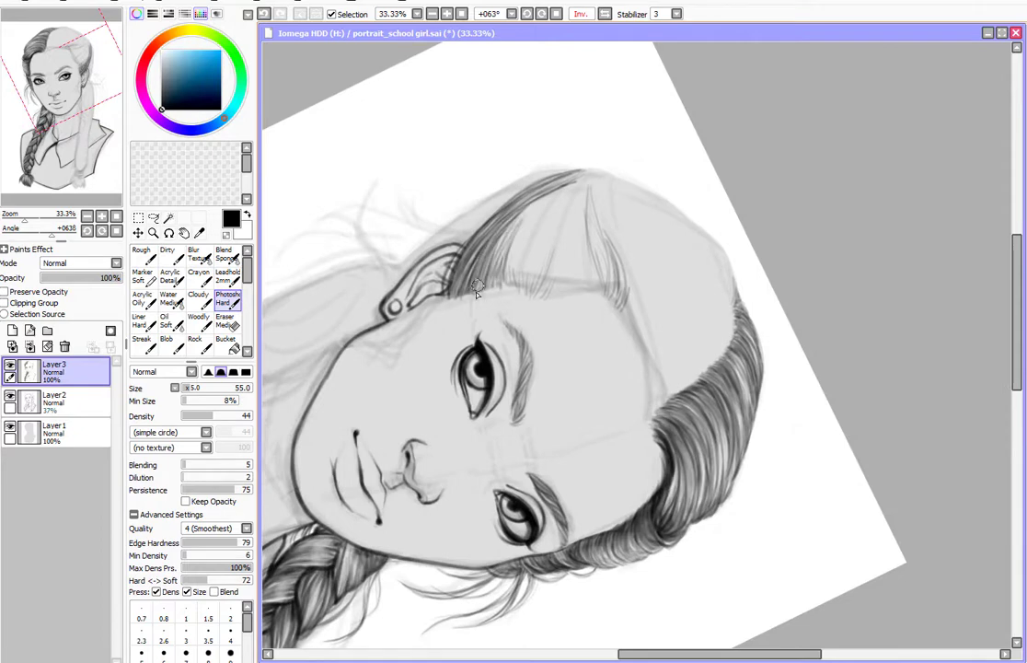
Add more dark strands along the hairline above the forehead
{"action": "mouse_move", "coordinate": [472, 281]}
{"action": "left_mouse_down"}
{"action": "mouse_move", "coordinate": [520, 184]}
{"action": "mouse_move", "coordinate": [552, 175]}
{"action": "left_mouse_up"}
{"action": "left_click_drag", "start_coordinate": [498, 267], "coordinate": [542, 200]}
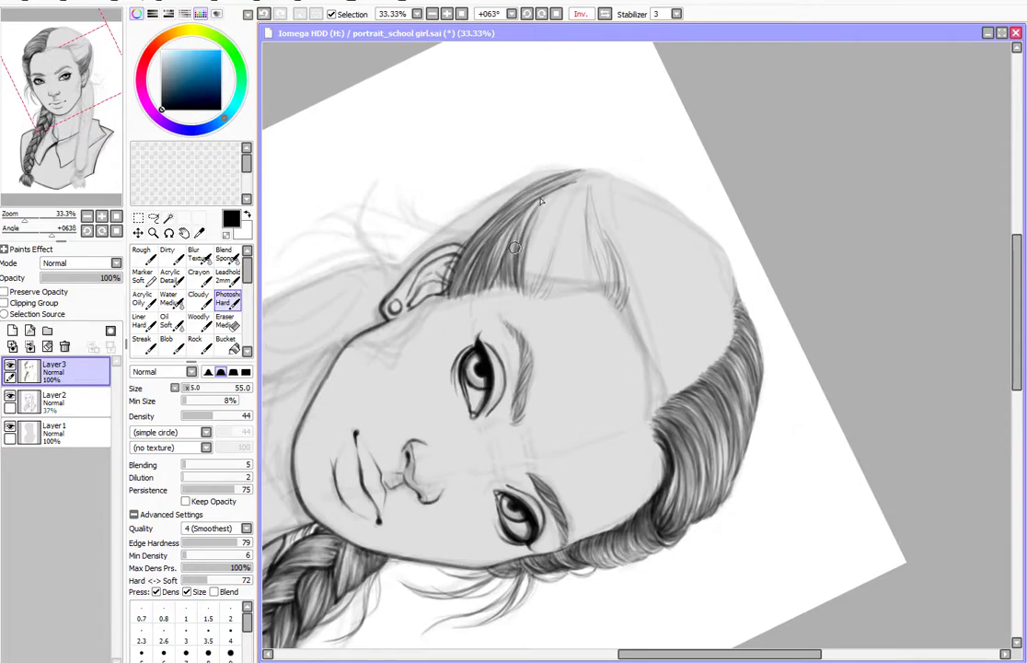
{"action": "left_click_drag", "start_coordinate": [432, 262], "coordinate": [516, 180]}
{"action": "left_click_drag", "start_coordinate": [479, 266], "coordinate": [566, 189]}
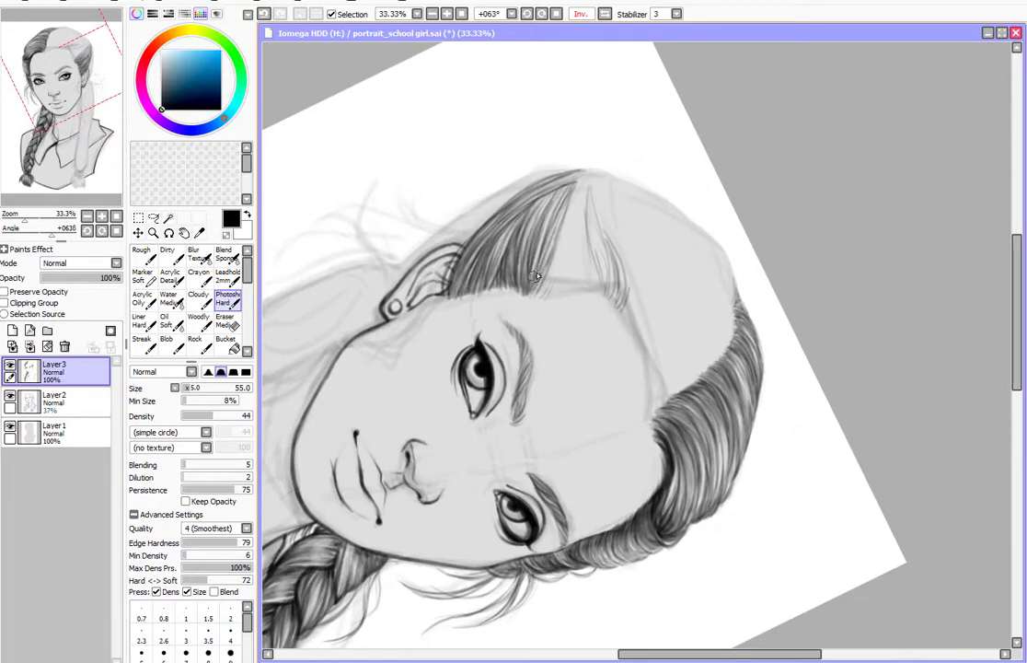
{"action": "left_click_drag", "start_coordinate": [474, 266], "coordinate": [502, 158]}
{"action": "mouse_move", "coordinate": [553, 276]}
{"action": "left_mouse_down"}
{"action": "mouse_move", "coordinate": [473, 219]}
{"action": "mouse_move", "coordinate": [479, 128]}
{"action": "left_mouse_up"}
Fill the pointed hair section with strands and darken the braid top near the neck
{"action": "left_click_drag", "start_coordinate": [577, 405], "coordinate": [578, 477]}
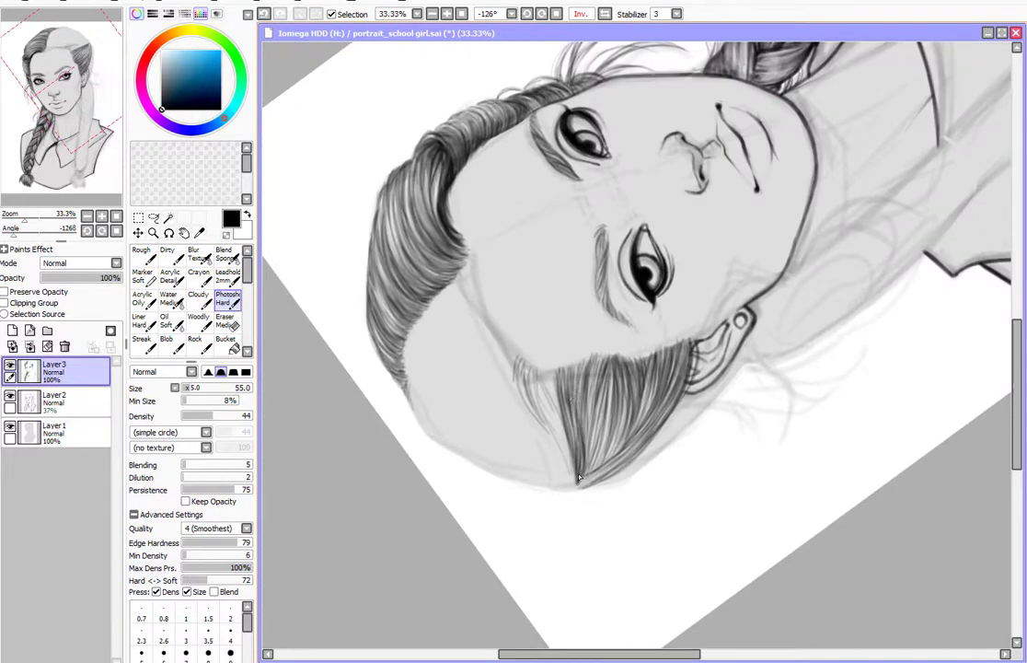
{"action": "left_click_drag", "start_coordinate": [568, 367], "coordinate": [576, 426]}
{"action": "left_click_drag", "start_coordinate": [508, 354], "coordinate": [532, 420]}
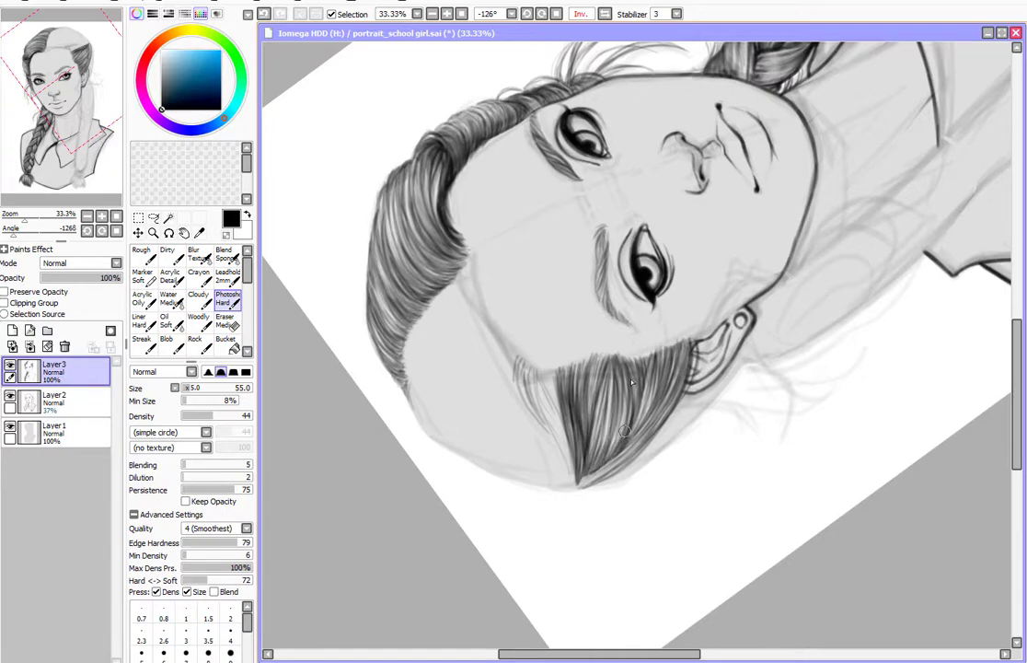
{"action": "left_click_drag", "start_coordinate": [542, 309], "coordinate": [580, 402]}
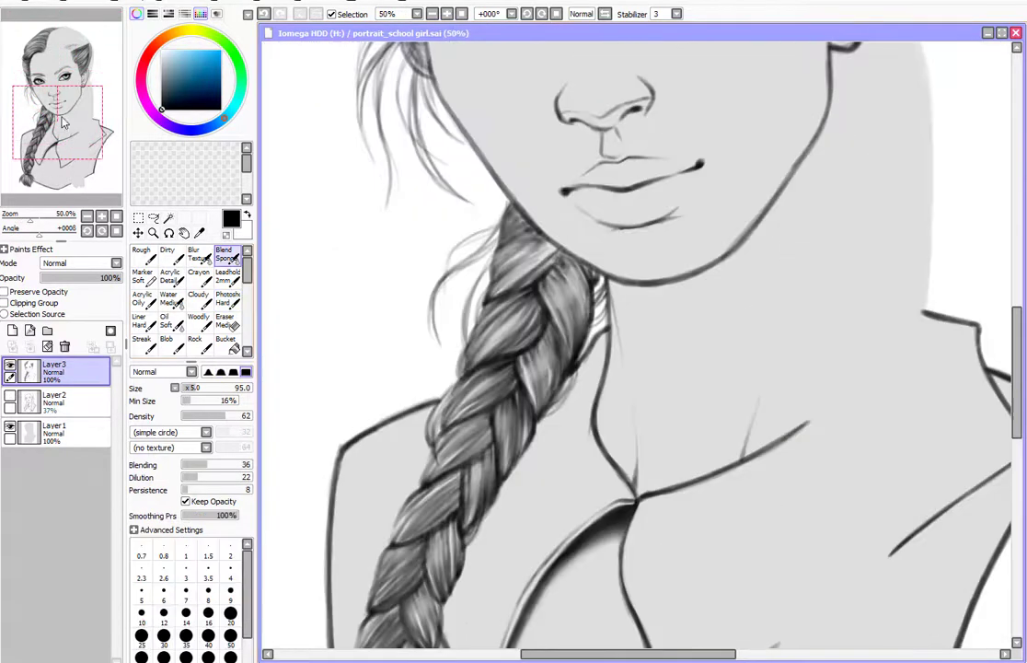
{"action": "left_click", "coordinate": [227, 299]}
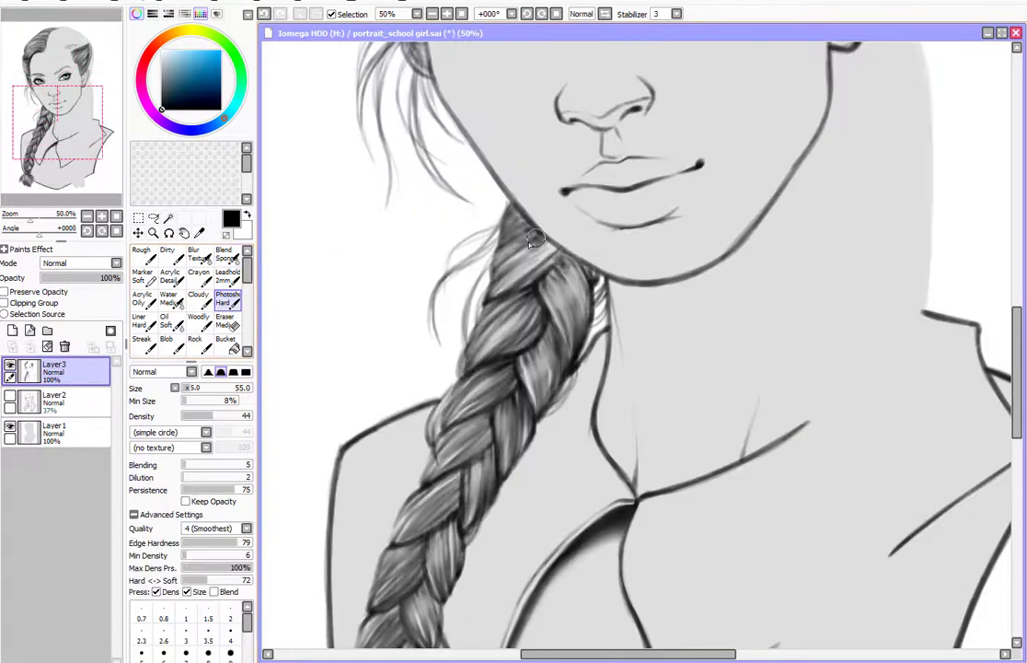
{"action": "left_click_drag", "start_coordinate": [529, 226], "coordinate": [514, 267]}
{"action": "left_click_drag", "start_coordinate": [543, 230], "coordinate": [525, 276]}
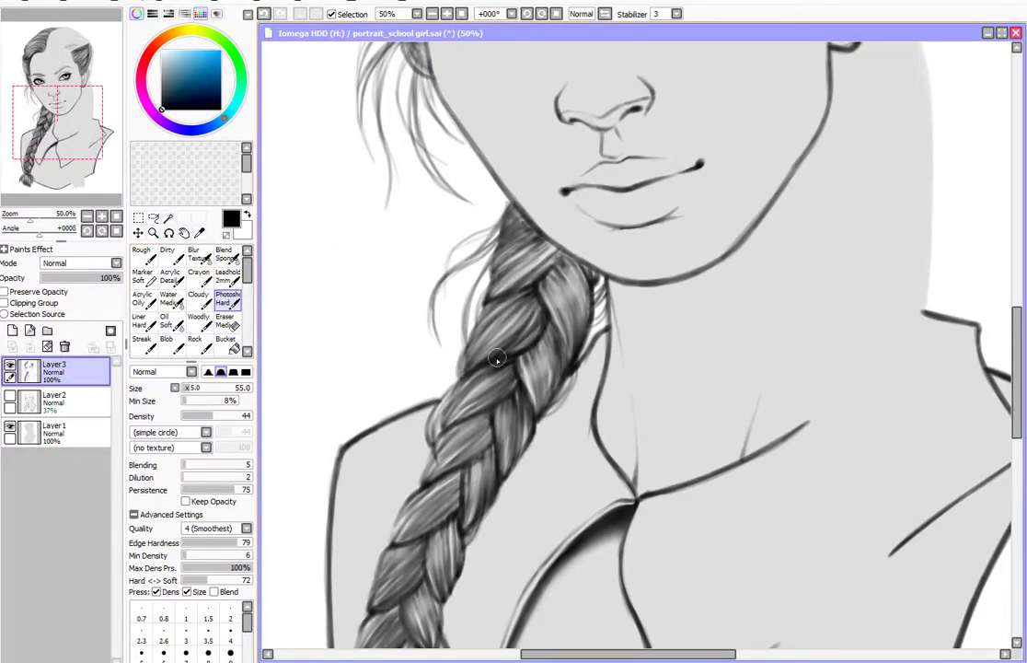
Mirror the canvas to check the drawing, undo stray strokes, and draw a strand below the ear
{"action": "key", "text": "minus"}
{"action": "key", "text": "h"}
{"action": "key", "text": "plus"}
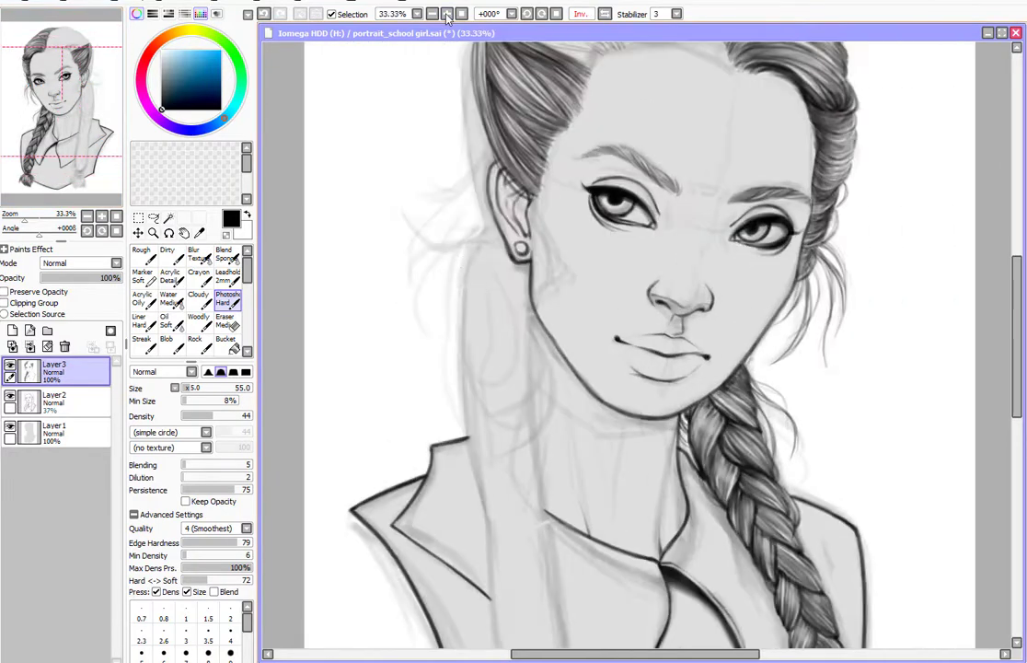
{"action": "left_click_drag", "start_coordinate": [440, 304], "coordinate": [407, 221]}
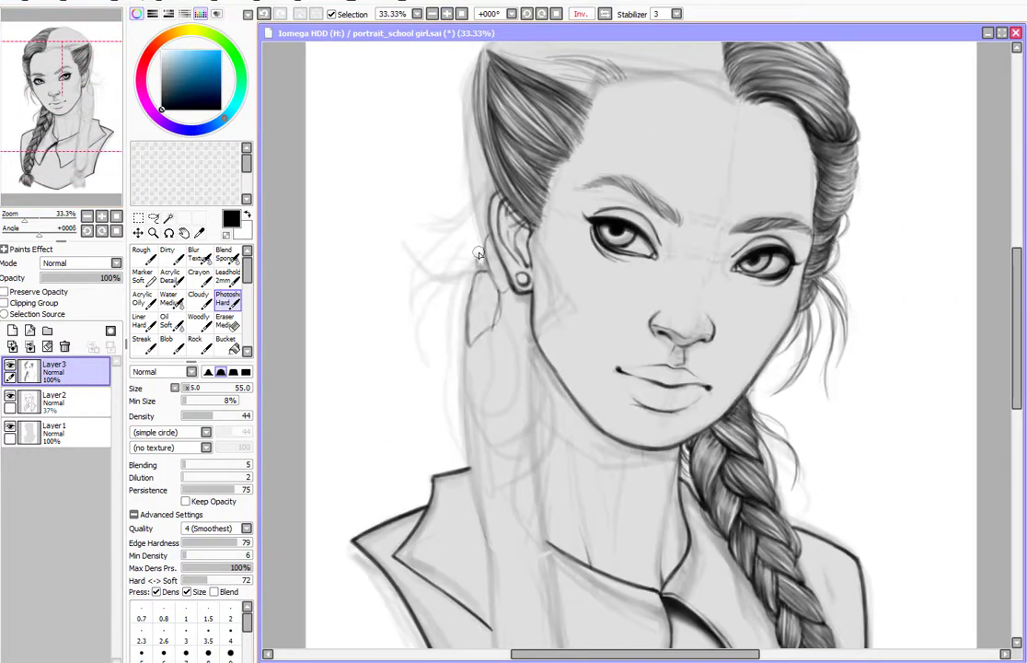
{"action": "left_click_drag", "start_coordinate": [441, 273], "coordinate": [412, 204]}
{"action": "key", "text": "ctrl+z"}
{"action": "left_click_drag", "start_coordinate": [481, 241], "coordinate": [498, 353]}
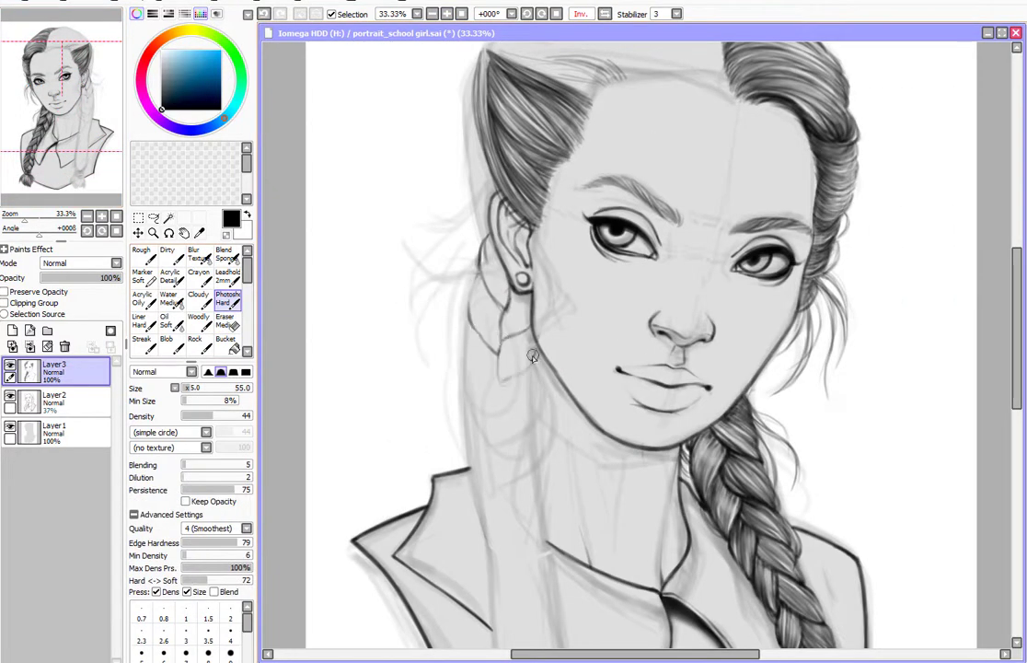
Redraw the strands below the ear and extend the braid tip downward
{"action": "left_click_drag", "start_coordinate": [480, 267], "coordinate": [500, 379]}
{"action": "key", "text": "e"}
{"action": "key", "text": "b"}
{"action": "mouse_move", "coordinate": [486, 241]}
{"action": "left_mouse_down"}
{"action": "mouse_move", "coordinate": [511, 326]}
{"action": "mouse_move", "coordinate": [478, 281]}
{"action": "mouse_move", "coordinate": [505, 304]}
{"action": "left_mouse_up"}
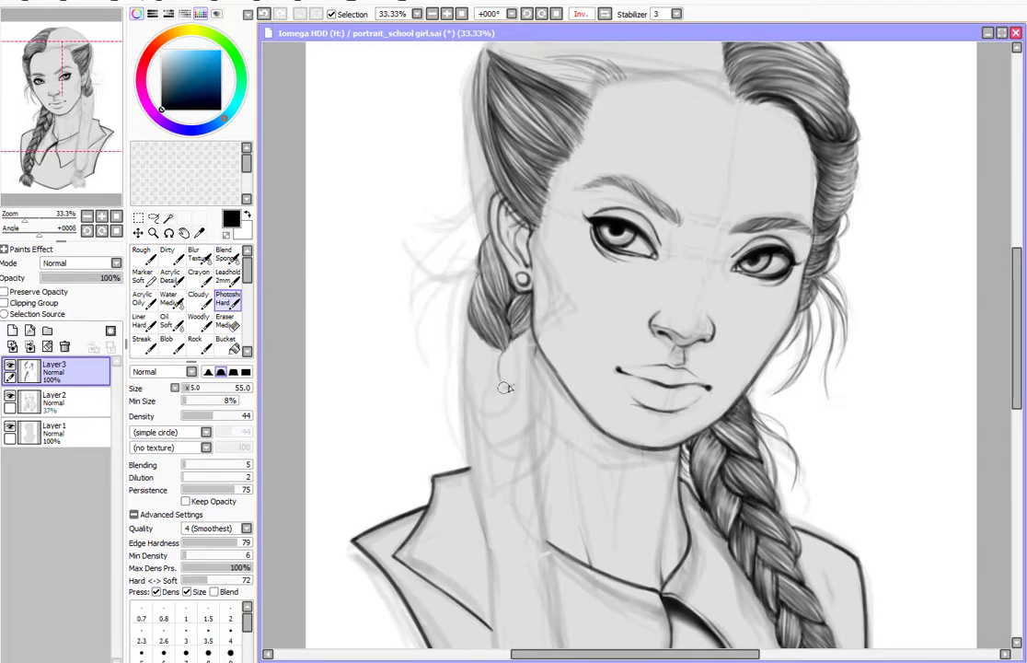
{"action": "mouse_move", "coordinate": [505, 387]}
{"action": "left_mouse_down"}
{"action": "mouse_move", "coordinate": [509, 351]}
{"action": "mouse_move", "coordinate": [505, 390]}
{"action": "left_mouse_up"}
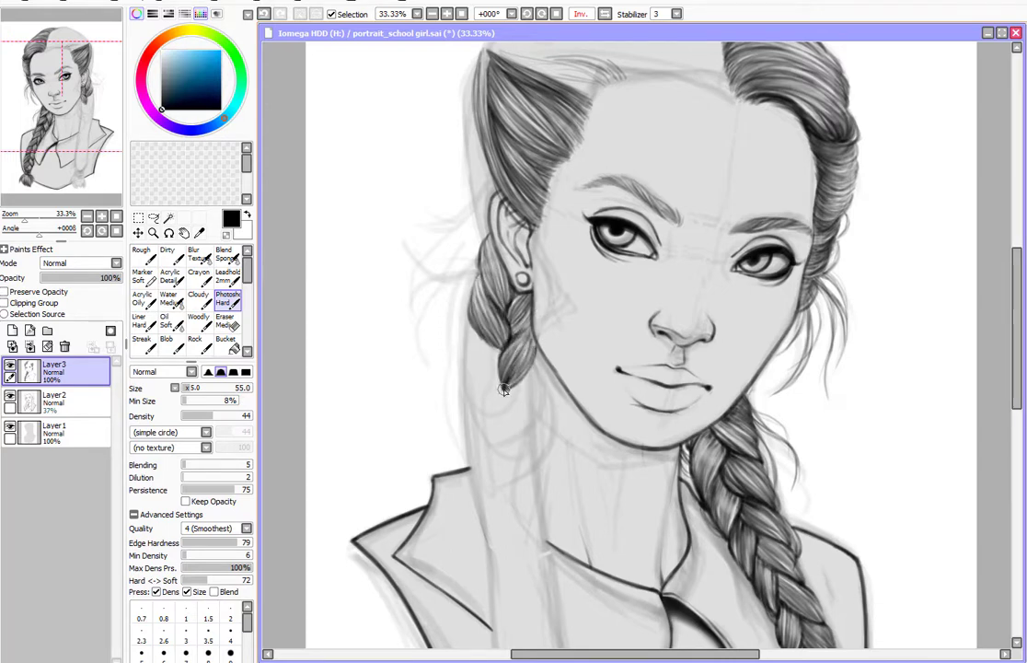
{"action": "left_click_drag", "start_coordinate": [475, 331], "coordinate": [492, 398]}
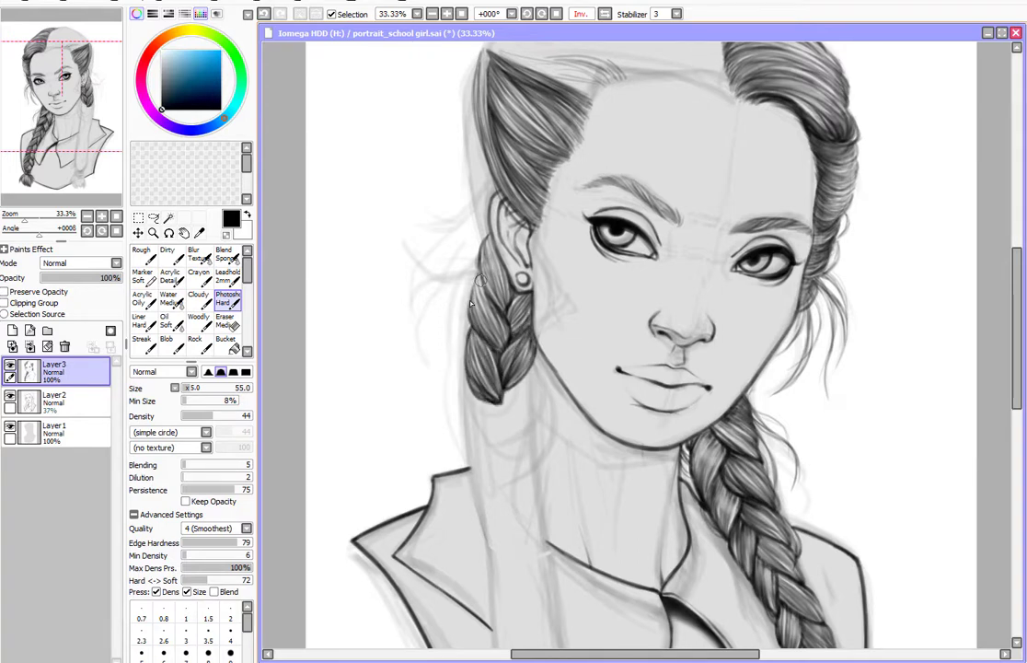
{"action": "mouse_move", "coordinate": [534, 384]}
{"action": "left_mouse_down"}
{"action": "mouse_move", "coordinate": [501, 419]}
{"action": "mouse_move", "coordinate": [456, 350]}
{"action": "left_mouse_up"}
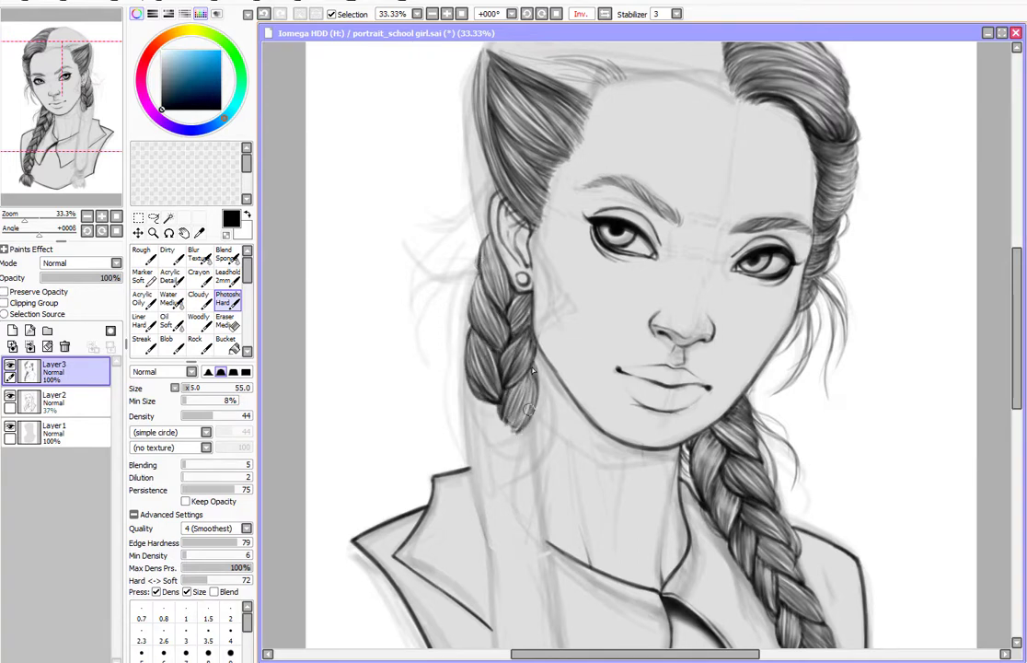
Darken strands along the hair's left edge and beside the ear
{"action": "left_click_drag", "start_coordinate": [552, 276], "coordinate": [511, 368]}
{"action": "left_click_drag", "start_coordinate": [379, 191], "coordinate": [386, 267]}
{"action": "left_click_drag", "start_coordinate": [441, 313], "coordinate": [431, 189]}
{"action": "left_click_drag", "start_coordinate": [437, 267], "coordinate": [445, 174]}
{"action": "left_click_drag", "start_coordinate": [426, 359], "coordinate": [428, 347]}
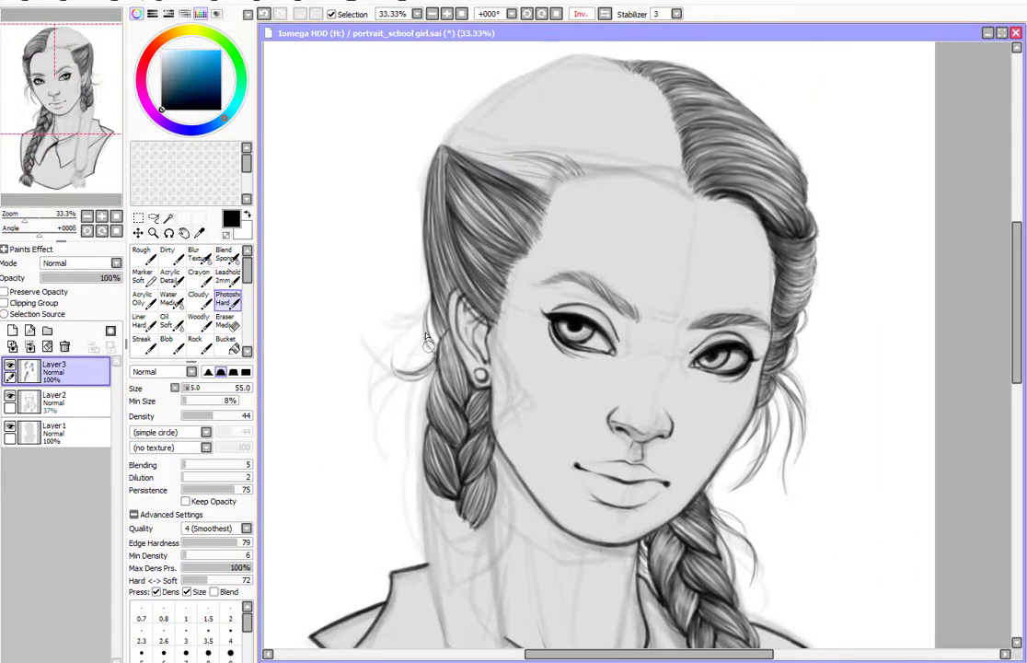
{"action": "left_click_drag", "start_coordinate": [427, 300], "coordinate": [436, 170]}
{"action": "left_click_drag", "start_coordinate": [420, 276], "coordinate": [432, 161]}
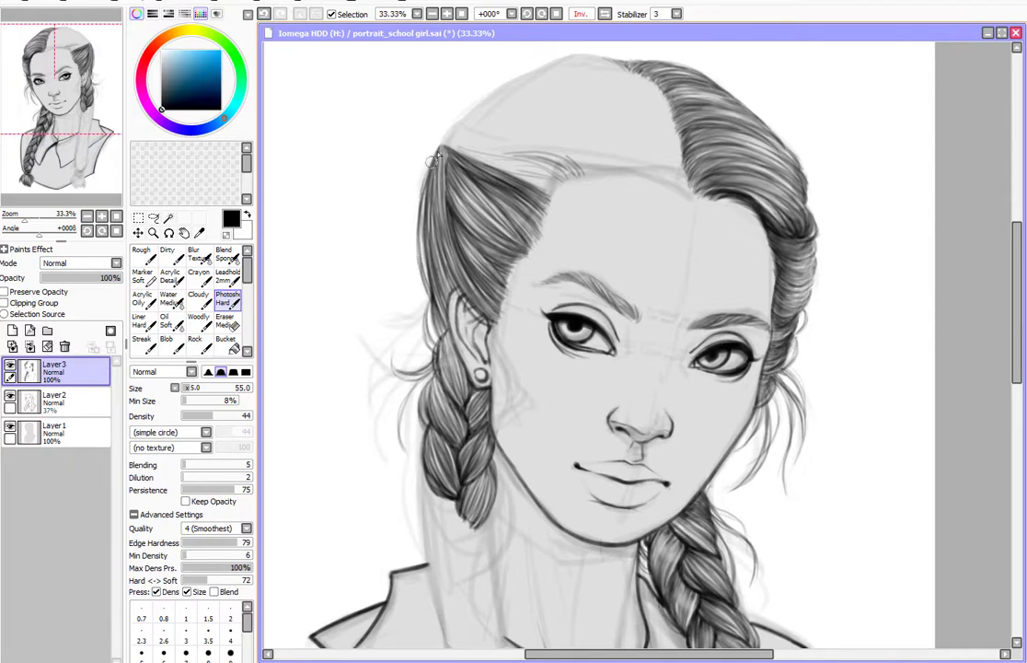
{"action": "left_click_drag", "start_coordinate": [438, 377], "coordinate": [429, 253]}
{"action": "left_click_drag", "start_coordinate": [440, 358], "coordinate": [437, 281]}
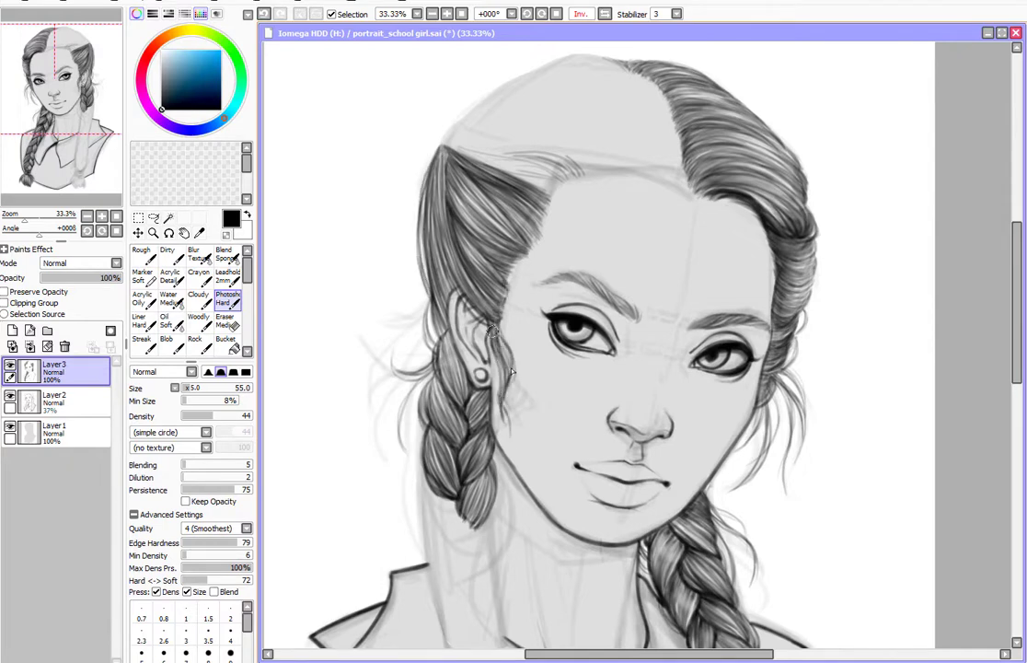
Add dark strands down the left braid and a new section at its bottom
{"action": "scroll", "coordinate": [762, 476], "scroll_direction": "down", "scroll_amount": 2}
{"action": "left_click_drag", "start_coordinate": [488, 350], "coordinate": [484, 262]}
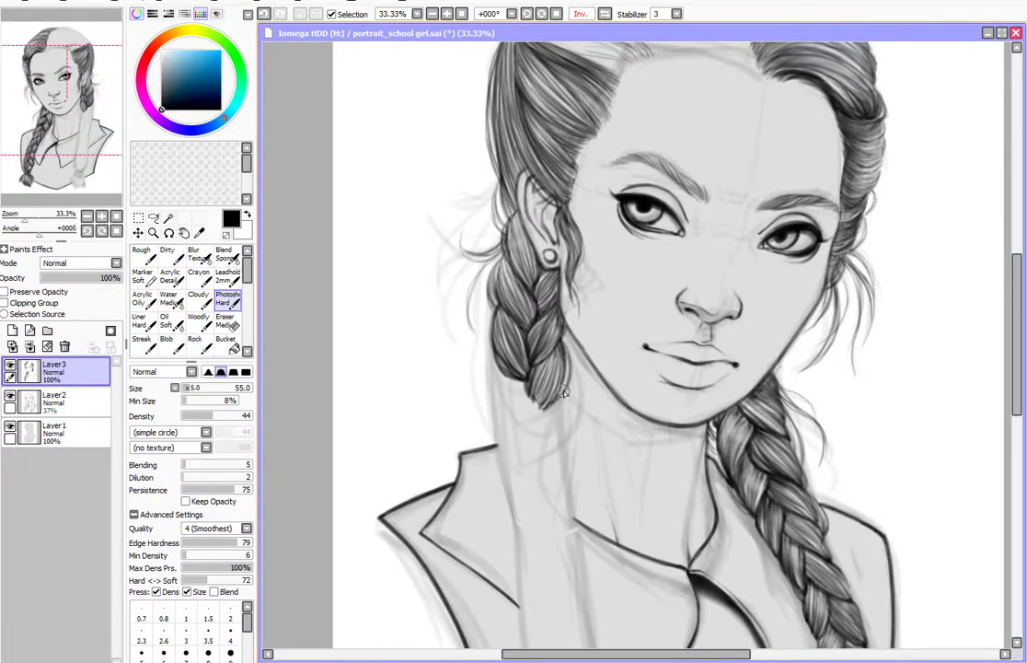
{"action": "scroll", "coordinate": [488, 304], "scroll_direction": "down", "scroll_amount": 3}
{"action": "left_click_drag", "start_coordinate": [405, 355], "coordinate": [368, 299]}
{"action": "mouse_move", "coordinate": [456, 405]}
{"action": "left_mouse_down"}
{"action": "mouse_move", "coordinate": [421, 390]}
{"action": "mouse_move", "coordinate": [488, 433]}
{"action": "left_mouse_up"}
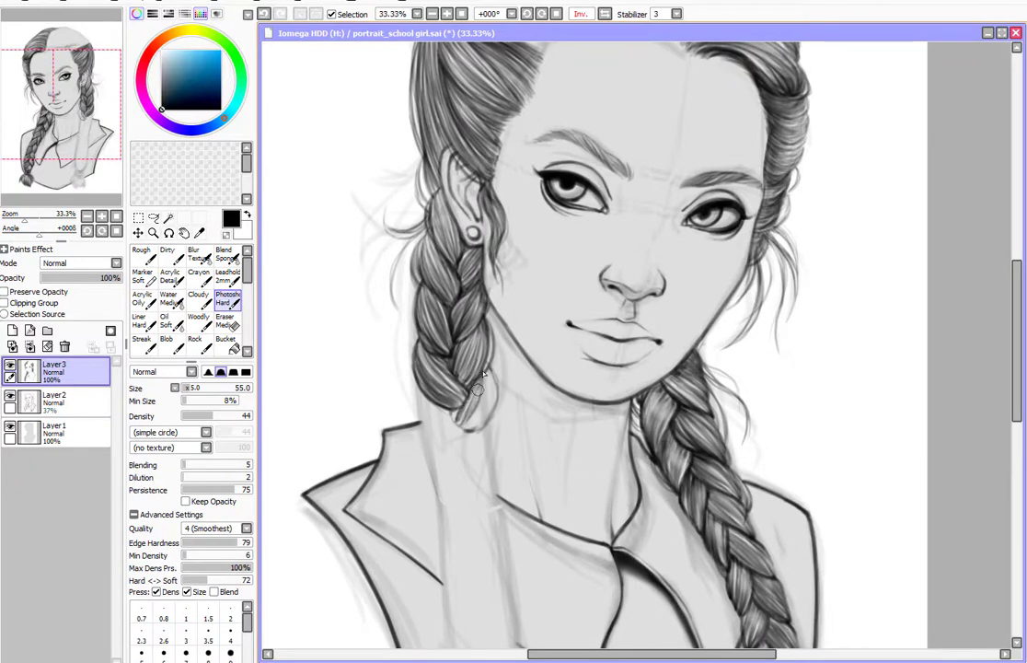
{"action": "mouse_move", "coordinate": [428, 331]}
{"action": "left_mouse_down"}
{"action": "mouse_move", "coordinate": [422, 398]}
{"action": "mouse_move", "coordinate": [444, 216]}
{"action": "left_mouse_up"}
{"action": "key", "text": "e"}
{"action": "key", "text": "b"}
Draw the lower braid strands and a wrapped hair tie, then fill the tuft with fanned strands
{"action": "left_click_drag", "start_coordinate": [478, 311], "coordinate": [518, 485]}
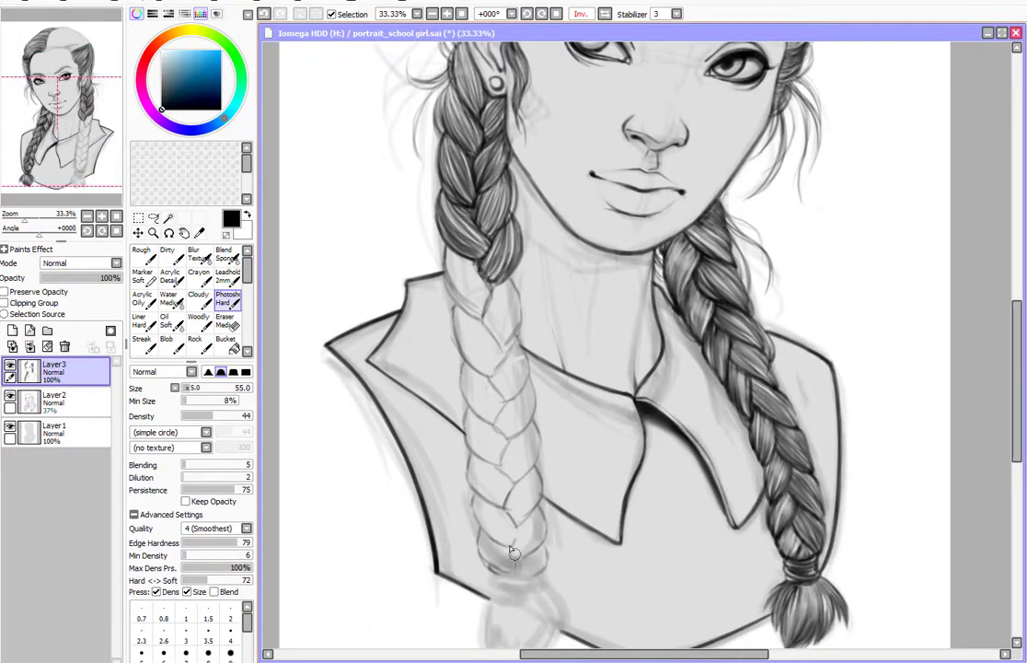
{"action": "left_click_drag", "start_coordinate": [513, 552], "coordinate": [520, 445]}
{"action": "left_click_drag", "start_coordinate": [502, 474], "coordinate": [547, 469]}
{"action": "left_click_drag", "start_coordinate": [492, 500], "coordinate": [498, 549]}
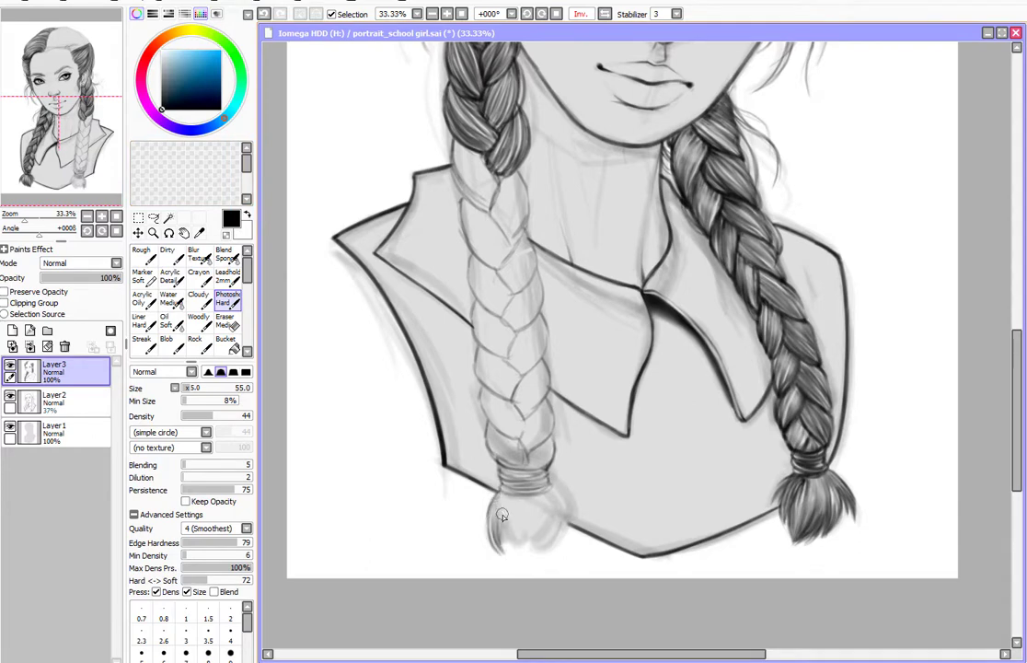
{"action": "mouse_move", "coordinate": [501, 493]}
{"action": "left_mouse_down"}
{"action": "mouse_move", "coordinate": [497, 548]}
{"action": "mouse_move", "coordinate": [517, 550]}
{"action": "left_mouse_up"}
{"action": "mouse_move", "coordinate": [534, 491]}
{"action": "left_mouse_down"}
{"action": "mouse_move", "coordinate": [541, 547]}
{"action": "mouse_move", "coordinate": [549, 543]}
{"action": "mouse_move", "coordinate": [504, 545]}
{"action": "mouse_move", "coordinate": [515, 548]}
{"action": "left_mouse_up"}
{"action": "left_click_drag", "start_coordinate": [504, 497], "coordinate": [488, 541]}
{"action": "mouse_move", "coordinate": [501, 475]}
{"action": "left_mouse_down"}
{"action": "mouse_move", "coordinate": [550, 478]}
{"action": "mouse_move", "coordinate": [552, 490]}
{"action": "left_mouse_up"}
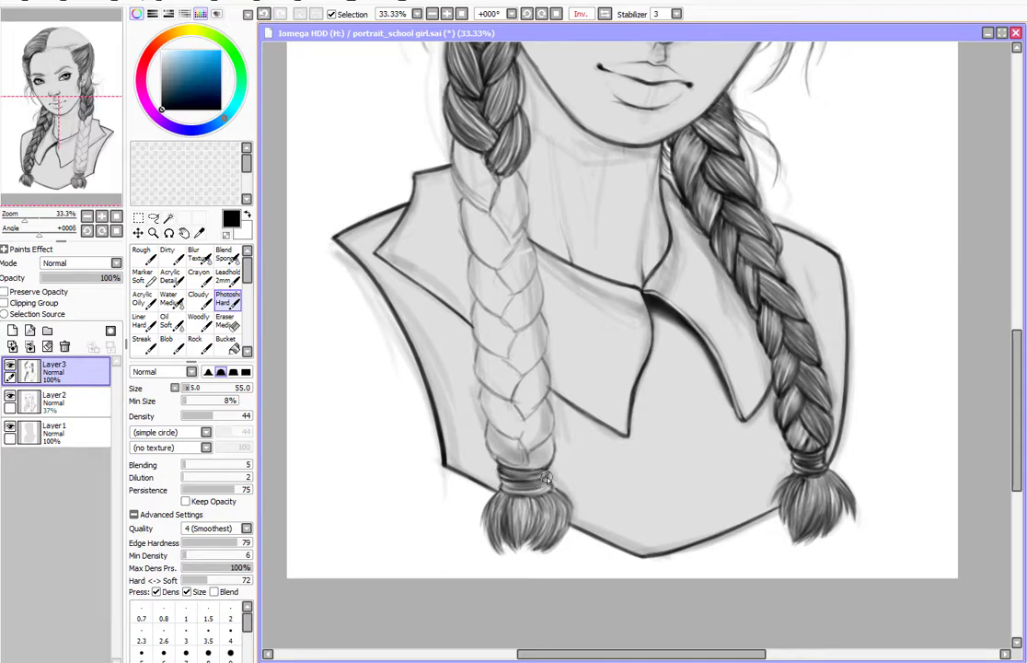
Darken the right braid's edge near the collar, its lower end, and its tassel
{"action": "key", "text": "h"}
{"action": "left_click", "coordinate": [432, 14]}
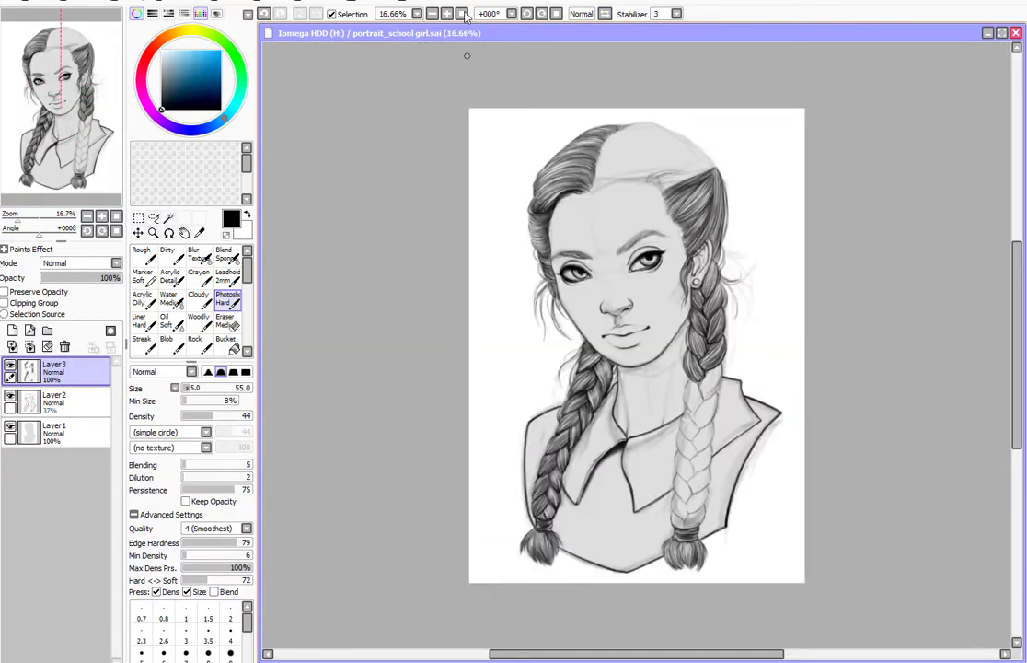
{"action": "scroll", "coordinate": [116, 138], "scroll_direction": "up", "scroll_amount": 1}
{"action": "mouse_move", "coordinate": [684, 273]}
{"action": "left_mouse_down"}
{"action": "mouse_move", "coordinate": [647, 314]}
{"action": "mouse_move", "coordinate": [639, 291]}
{"action": "left_mouse_up"}
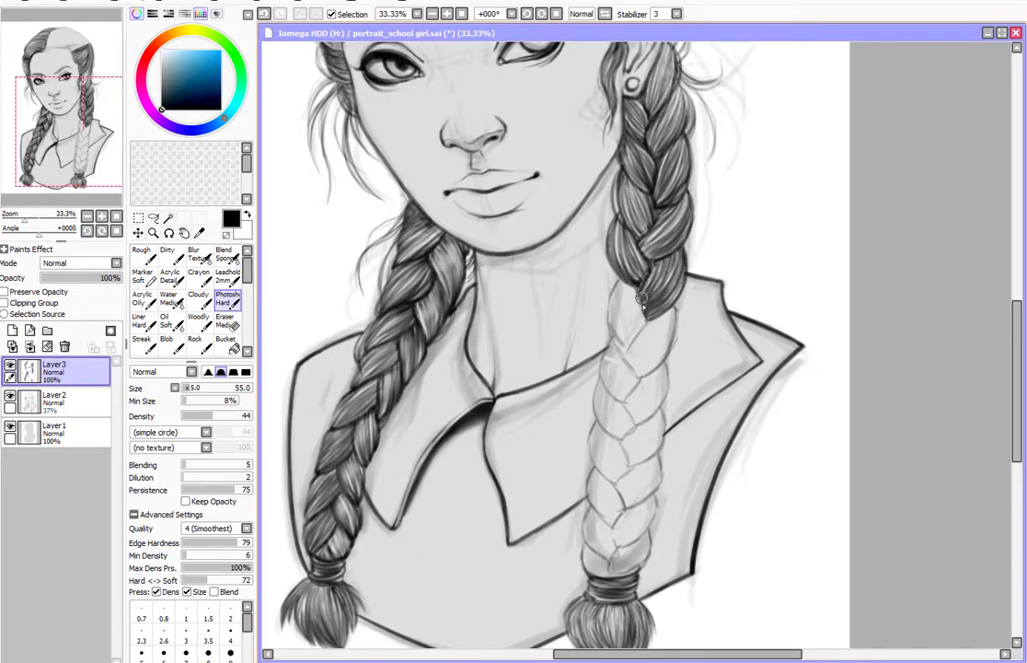
{"action": "left_click_drag", "start_coordinate": [626, 352], "coordinate": [619, 304]}
{"action": "left_click_drag", "start_coordinate": [623, 345], "coordinate": [615, 282]}
{"action": "scroll", "coordinate": [649, 368], "scroll_direction": "down", "scroll_amount": 2}
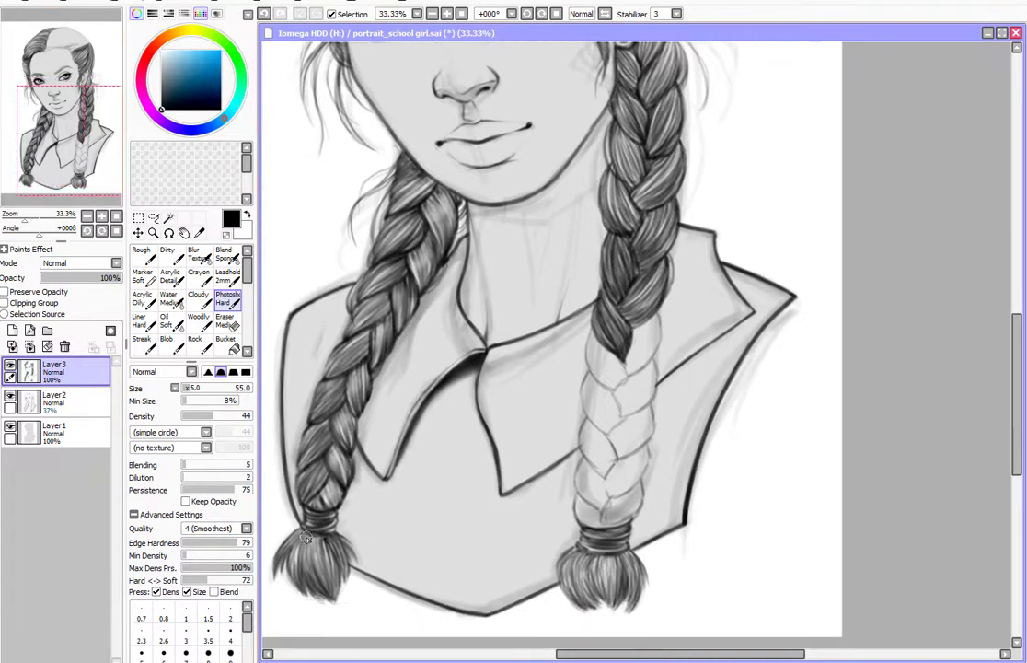
{"action": "left_click_drag", "start_coordinate": [566, 551], "coordinate": [562, 601]}
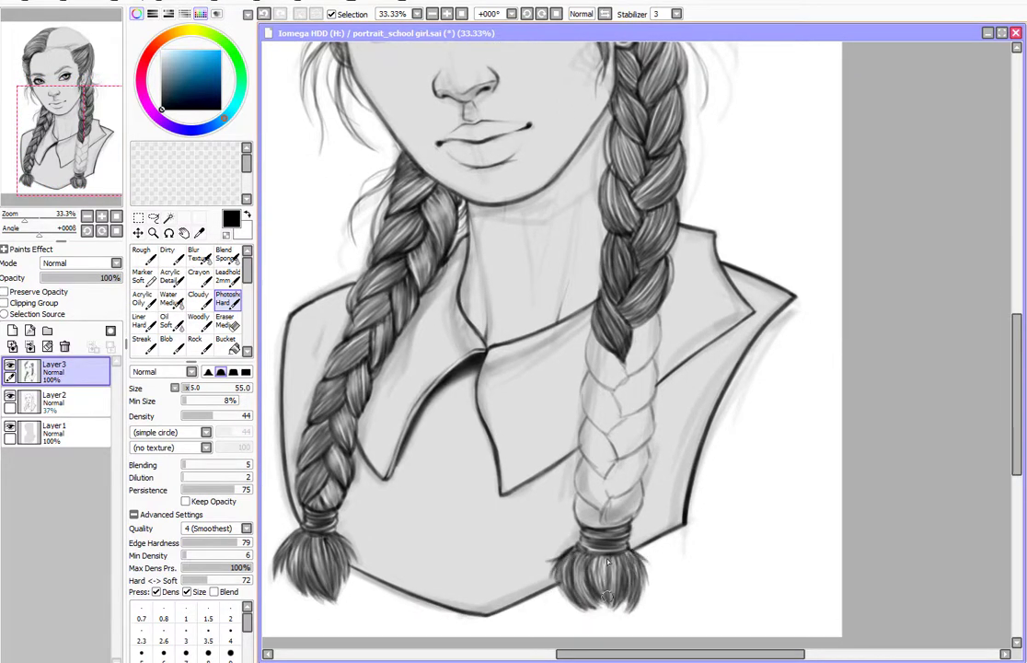
{"action": "left_click_drag", "start_coordinate": [626, 353], "coordinate": [648, 313]}
{"action": "mouse_move", "coordinate": [619, 373]}
{"action": "left_mouse_down"}
{"action": "mouse_move", "coordinate": [649, 311]}
{"action": "mouse_move", "coordinate": [652, 338]}
{"action": "left_mouse_up"}
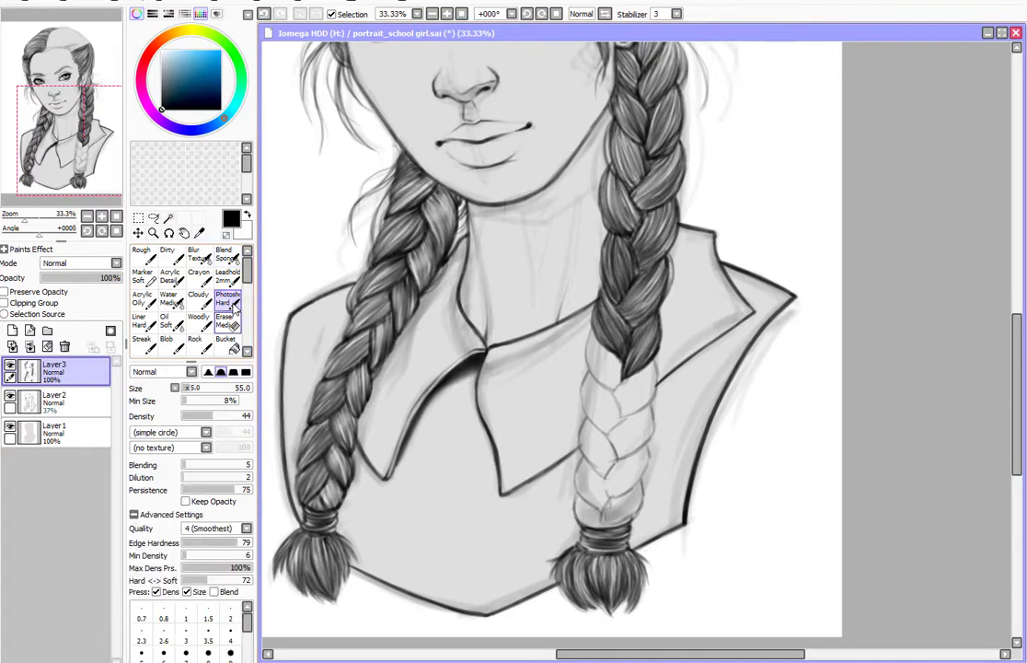
Shade the lower right braid darker, extending the shading downward
{"action": "key", "text": "e"}
{"action": "scroll", "coordinate": [624, 387], "scroll_direction": "up", "scroll_amount": 3}
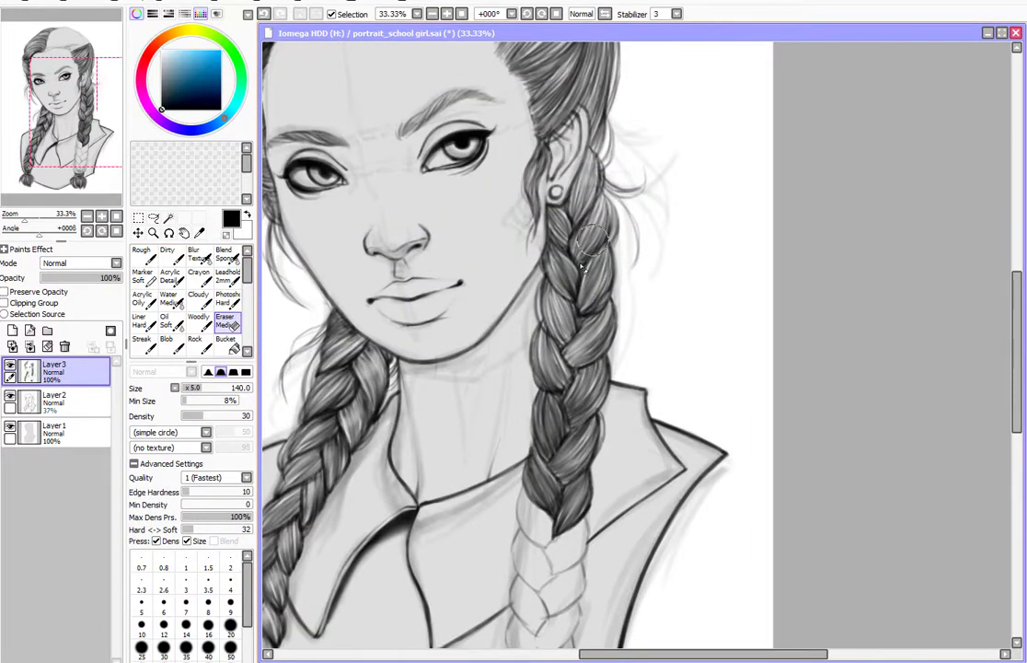
{"action": "scroll", "coordinate": [576, 221], "scroll_direction": "down", "scroll_amount": 3}
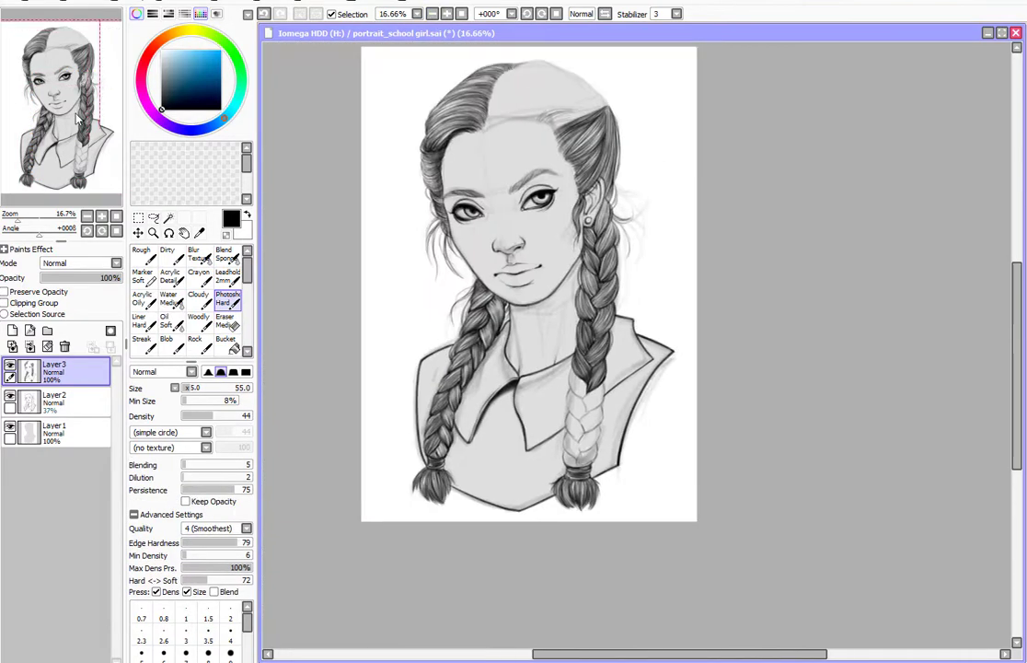
{"action": "scroll", "coordinate": [559, 460], "scroll_direction": "up", "scroll_amount": 1}
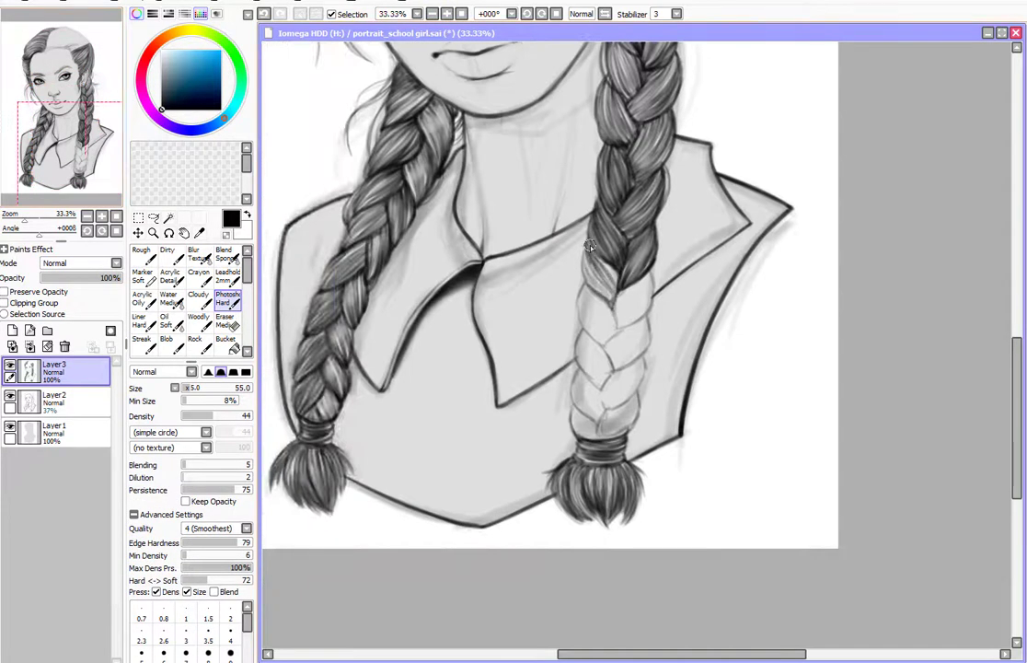
{"action": "left_click_drag", "start_coordinate": [604, 281], "coordinate": [622, 327]}
{"action": "left_click_drag", "start_coordinate": [644, 287], "coordinate": [607, 342]}
{"action": "mouse_move", "coordinate": [580, 287]}
{"action": "left_mouse_down"}
{"action": "mouse_move", "coordinate": [610, 345]}
{"action": "mouse_move", "coordinate": [612, 337]}
{"action": "left_mouse_up"}
{"action": "left_click_drag", "start_coordinate": [657, 169], "coordinate": [619, 124]}
{"action": "left_click_drag", "start_coordinate": [575, 292], "coordinate": [595, 321]}
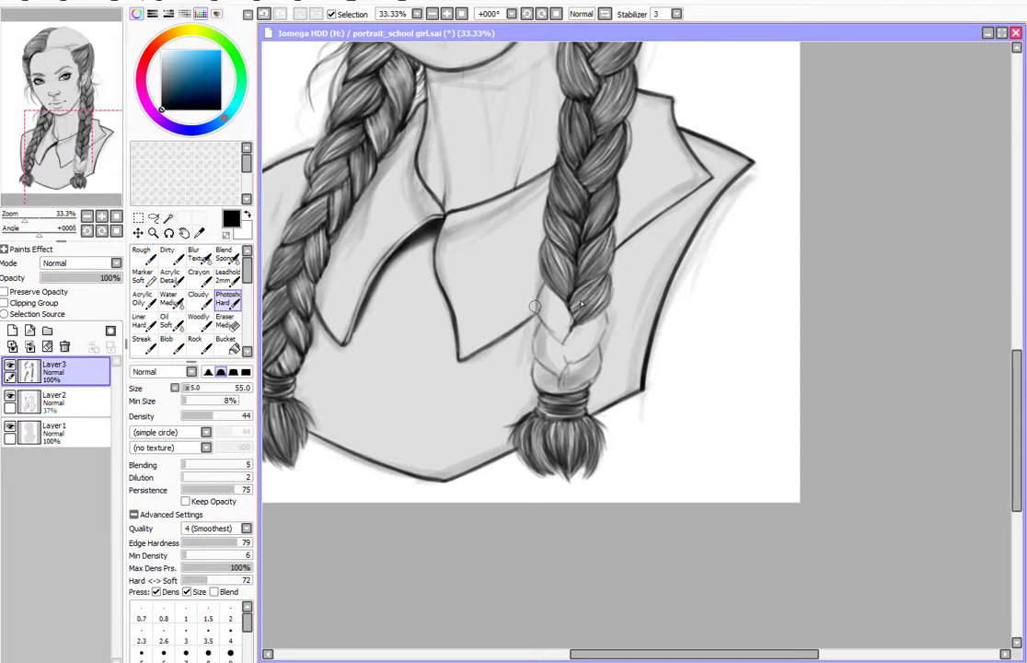
Shade the right braid's lowest strands above the hair tie
{"action": "mouse_move", "coordinate": [551, 293]}
{"action": "left_mouse_down"}
{"action": "mouse_move", "coordinate": [563, 337]}
{"action": "mouse_move", "coordinate": [571, 333]}
{"action": "mouse_move", "coordinate": [565, 347]}
{"action": "mouse_move", "coordinate": [543, 304]}
{"action": "mouse_move", "coordinate": [548, 277]}
{"action": "left_mouse_up"}
{"action": "left_click_drag", "start_coordinate": [539, 341], "coordinate": [555, 302]}
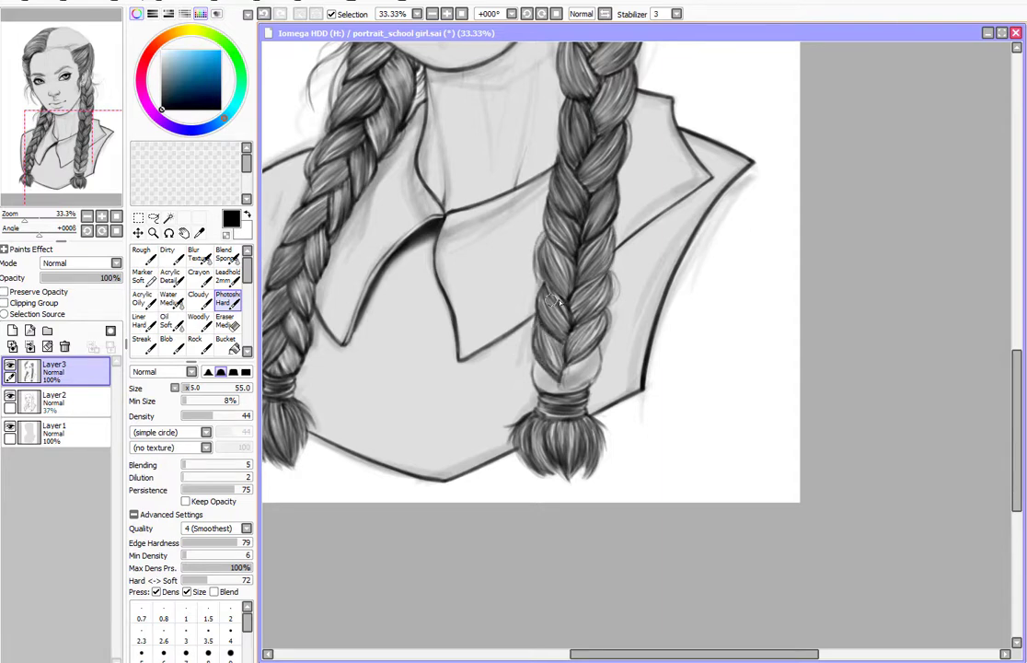
{"action": "left_click_drag", "start_coordinate": [565, 371], "coordinate": [568, 391]}
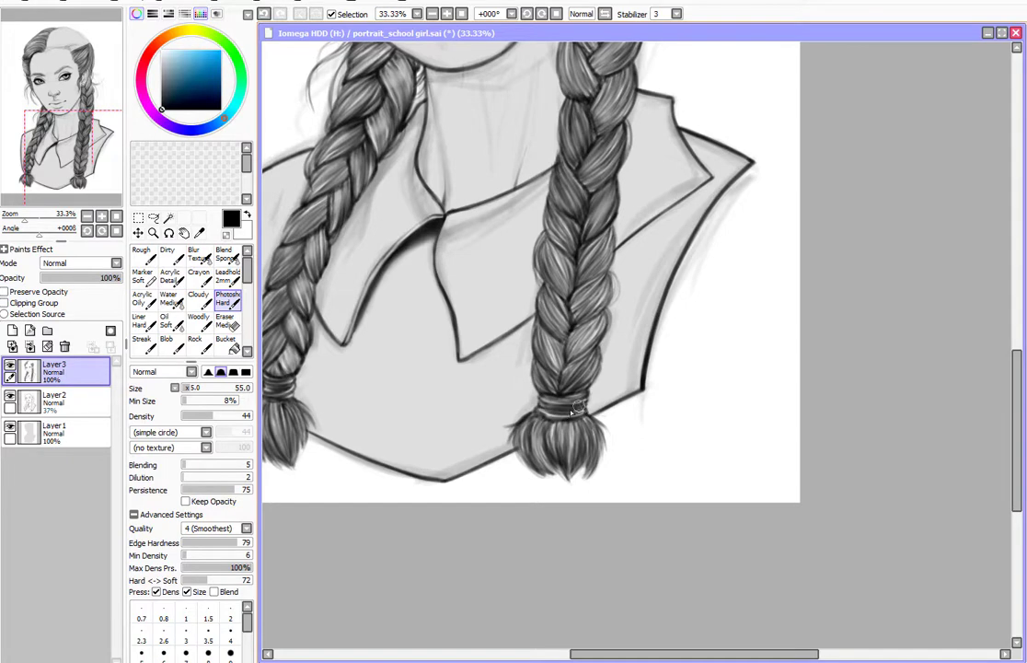
{"action": "left_click_drag", "start_coordinate": [276, 373], "coordinate": [433, 394]}
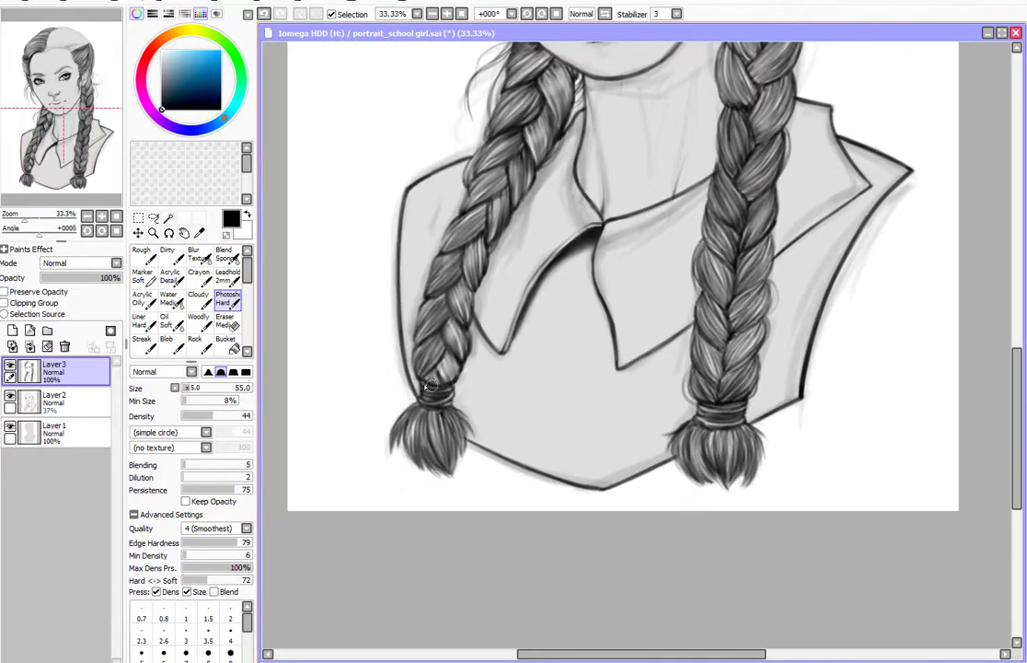
{"action": "key", "text": "b"}
{"action": "left_click_drag", "start_coordinate": [686, 491], "coordinate": [613, 528]}
Add dark strands along the forehead hairline and the upper right hair
{"action": "left_click_drag", "start_coordinate": [592, 323], "coordinate": [535, 608]}
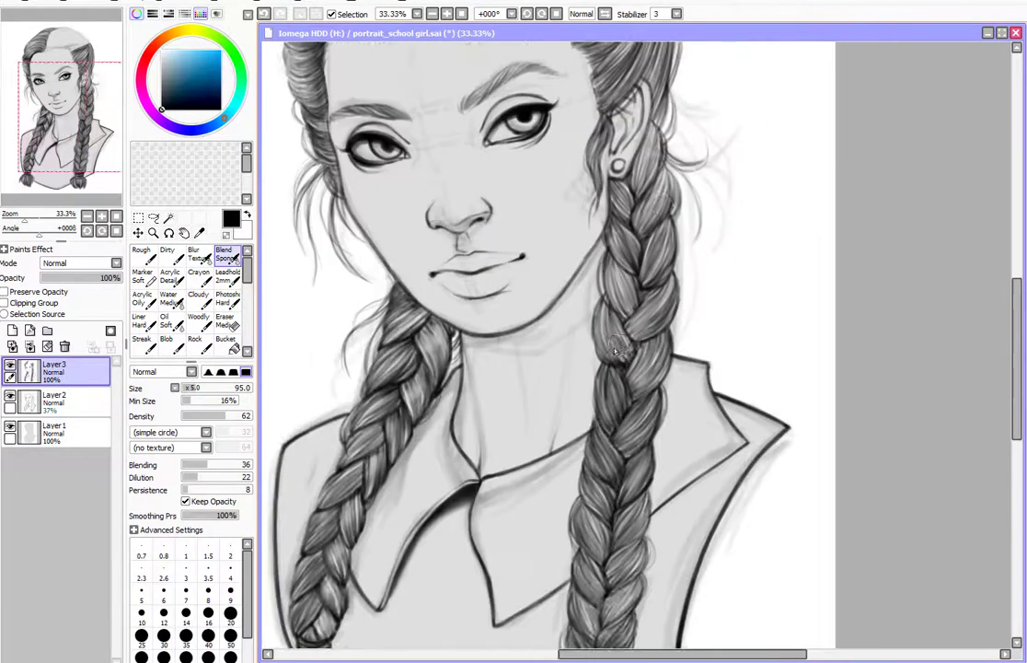
{"action": "left_click_drag", "start_coordinate": [516, 350], "coordinate": [504, 403]}
{"action": "mouse_move", "coordinate": [442, 371]}
{"action": "left_mouse_down"}
{"action": "mouse_move", "coordinate": [559, 412]}
{"action": "mouse_move", "coordinate": [469, 188]}
{"action": "left_mouse_up"}
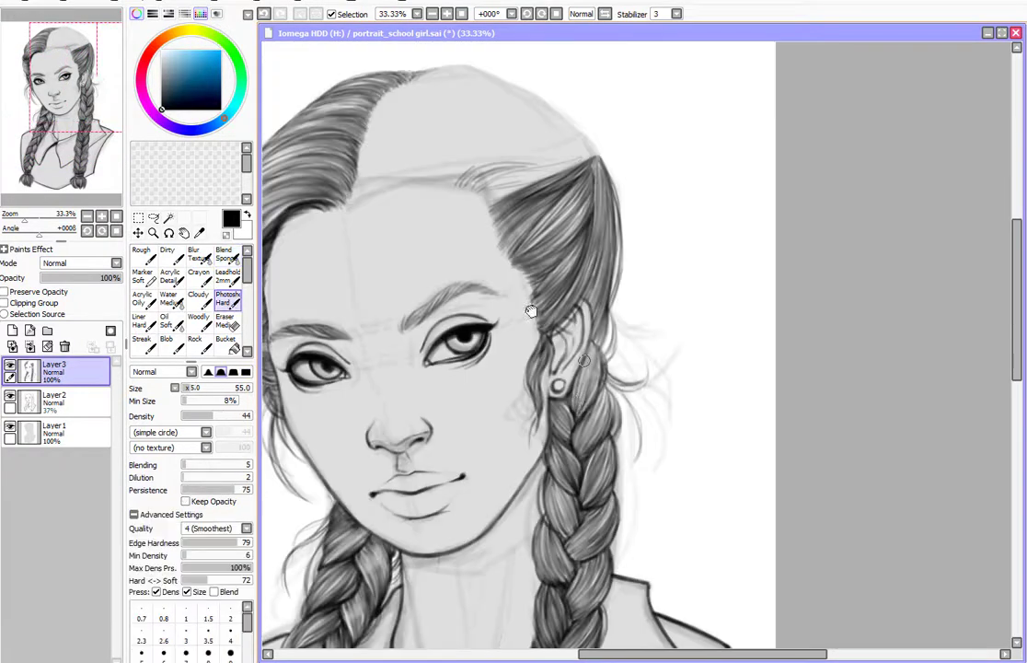
{"action": "key", "text": "b"}
{"action": "left_click_drag", "start_coordinate": [714, 251], "coordinate": [541, 185]}
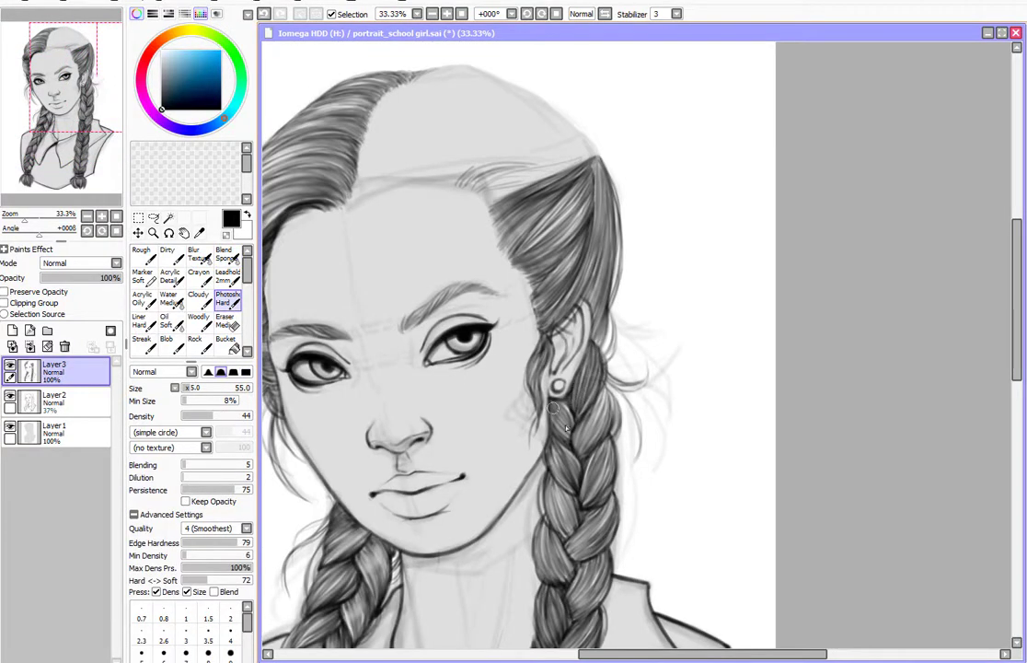
{"action": "mouse_move", "coordinate": [425, 160]}
{"action": "left_mouse_down"}
{"action": "mouse_move", "coordinate": [572, 233]}
{"action": "mouse_move", "coordinate": [512, 264]}
{"action": "mouse_move", "coordinate": [630, 229]}
{"action": "mouse_move", "coordinate": [557, 222]}
{"action": "mouse_move", "coordinate": [682, 251]}
{"action": "left_mouse_up"}
{"action": "mouse_move", "coordinate": [644, 198]}
{"action": "left_mouse_down"}
{"action": "mouse_move", "coordinate": [547, 239]}
{"action": "mouse_move", "coordinate": [543, 228]}
{"action": "mouse_move", "coordinate": [488, 231]}
{"action": "left_mouse_up"}
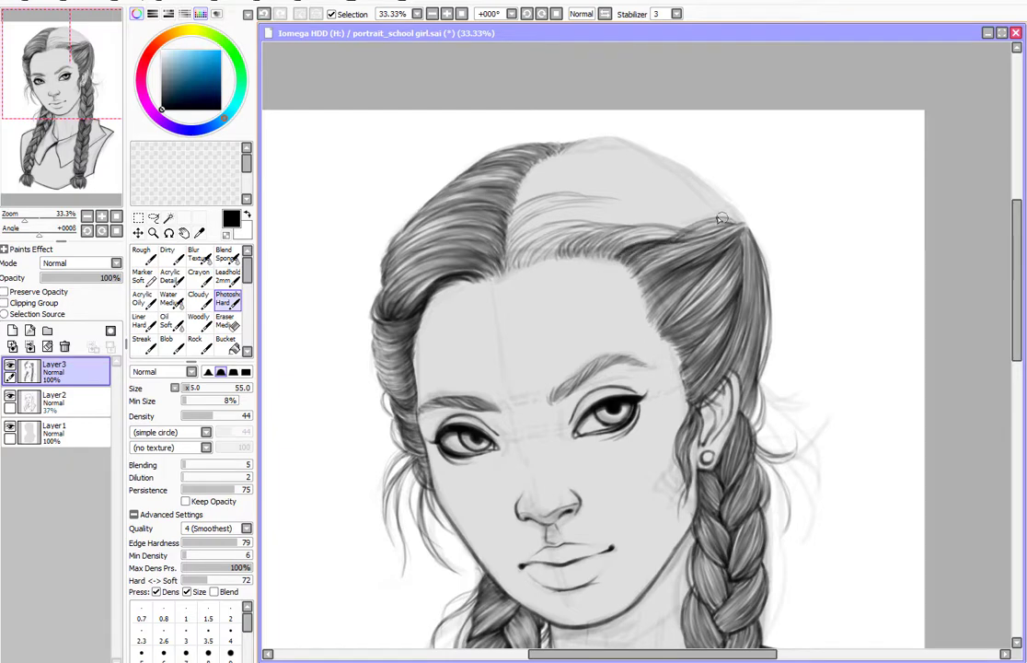
{"action": "left_click_drag", "start_coordinate": [722, 218], "coordinate": [667, 274]}
Paint fine strands along the hairline and over the bare crown on a rotated view
{"action": "key", "text": "b"}
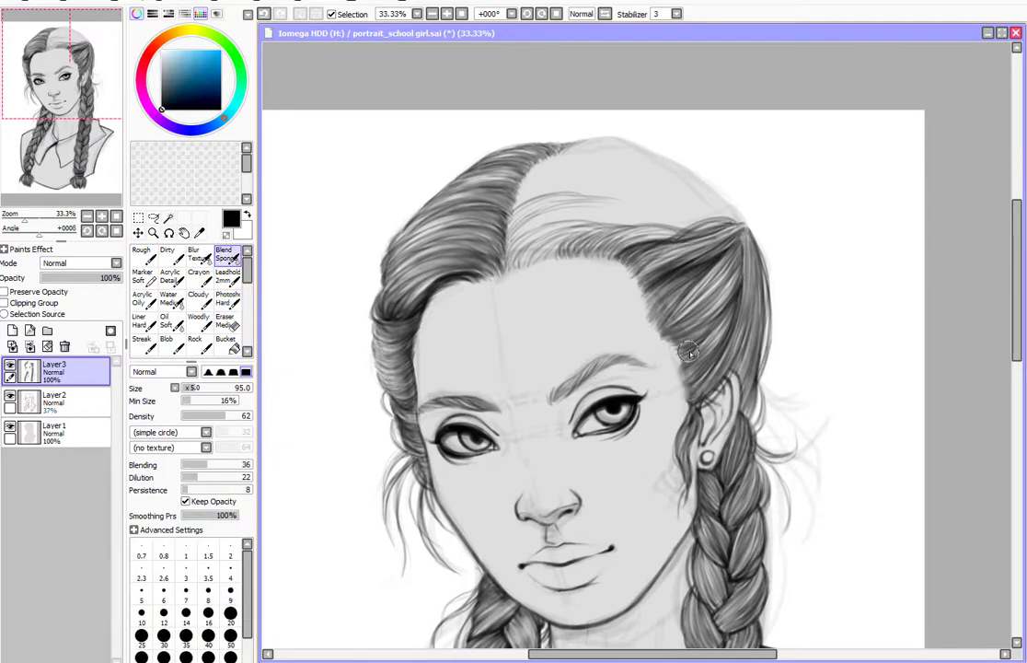
{"action": "key", "text": "b"}
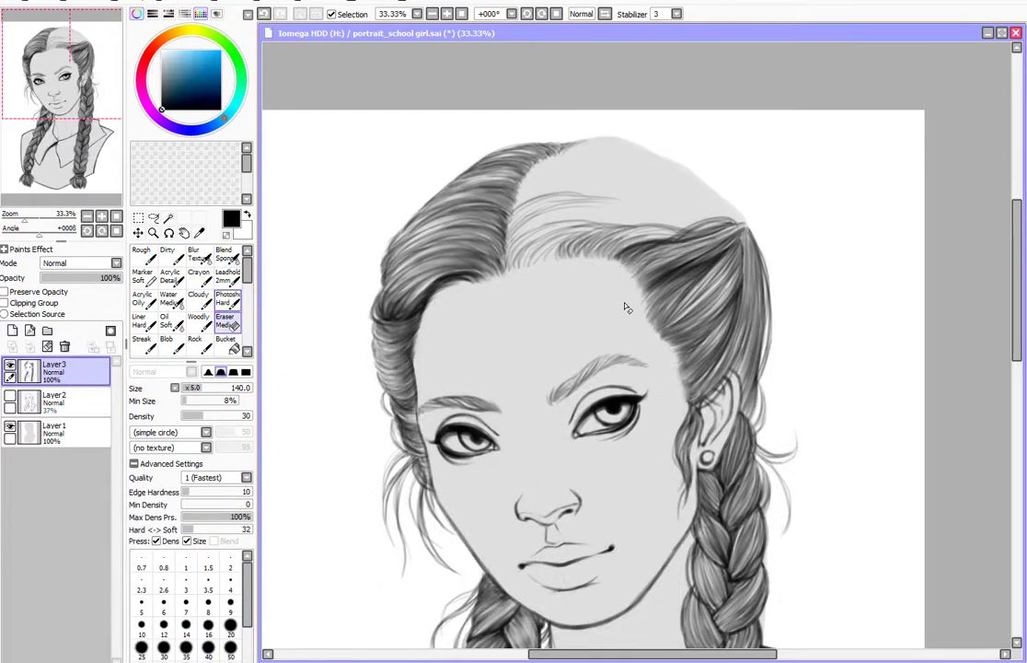
{"action": "left_click_drag", "start_coordinate": [487, 229], "coordinate": [591, 195]}
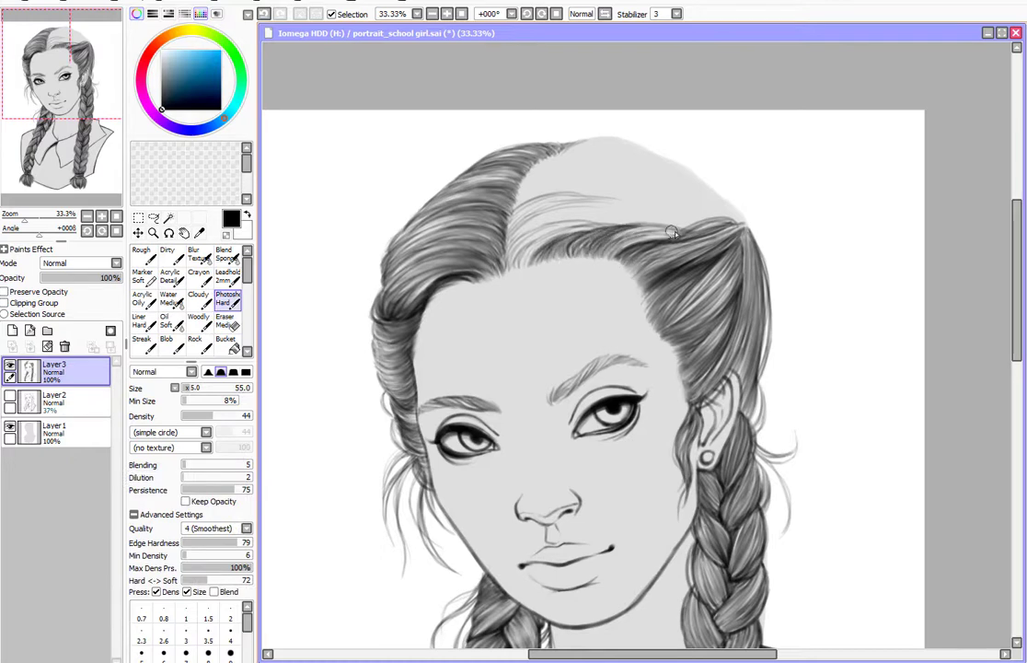
{"action": "left_click_drag", "start_coordinate": [456, 232], "coordinate": [538, 190]}
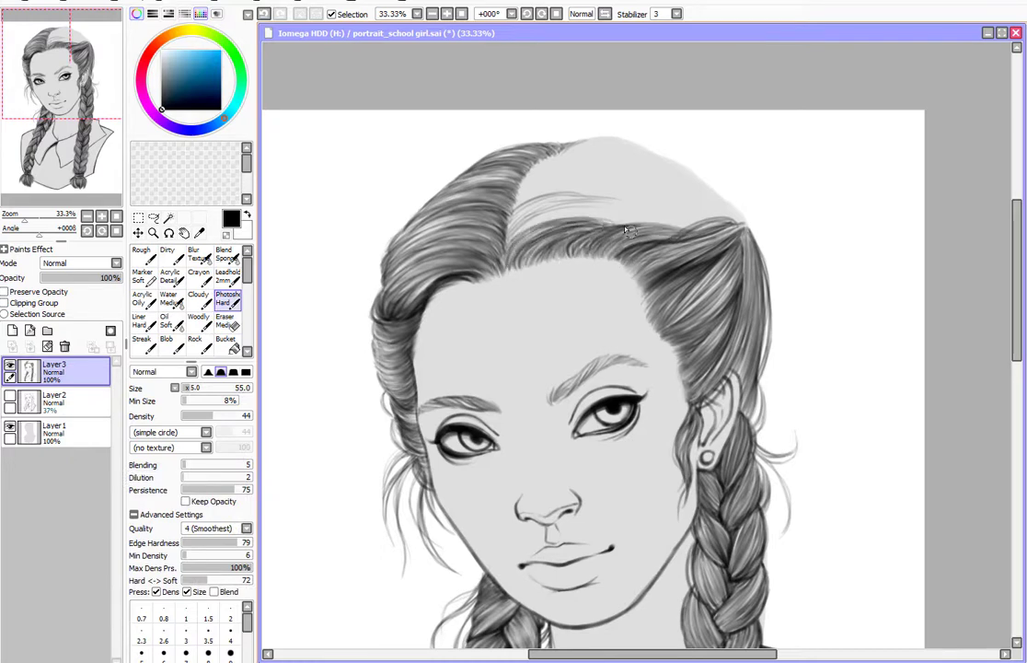
{"action": "mouse_move", "coordinate": [607, 204]}
{"action": "left_mouse_down"}
{"action": "mouse_move", "coordinate": [502, 349]}
{"action": "mouse_move", "coordinate": [534, 235]}
{"action": "left_mouse_up"}
{"action": "left_click_drag", "start_coordinate": [451, 336], "coordinate": [539, 235]}
{"action": "mouse_move", "coordinate": [456, 359]}
{"action": "left_mouse_down"}
{"action": "mouse_move", "coordinate": [544, 239]}
{"action": "mouse_move", "coordinate": [542, 264]}
{"action": "left_mouse_up"}
{"action": "left_click_drag", "start_coordinate": [421, 317], "coordinate": [465, 226]}
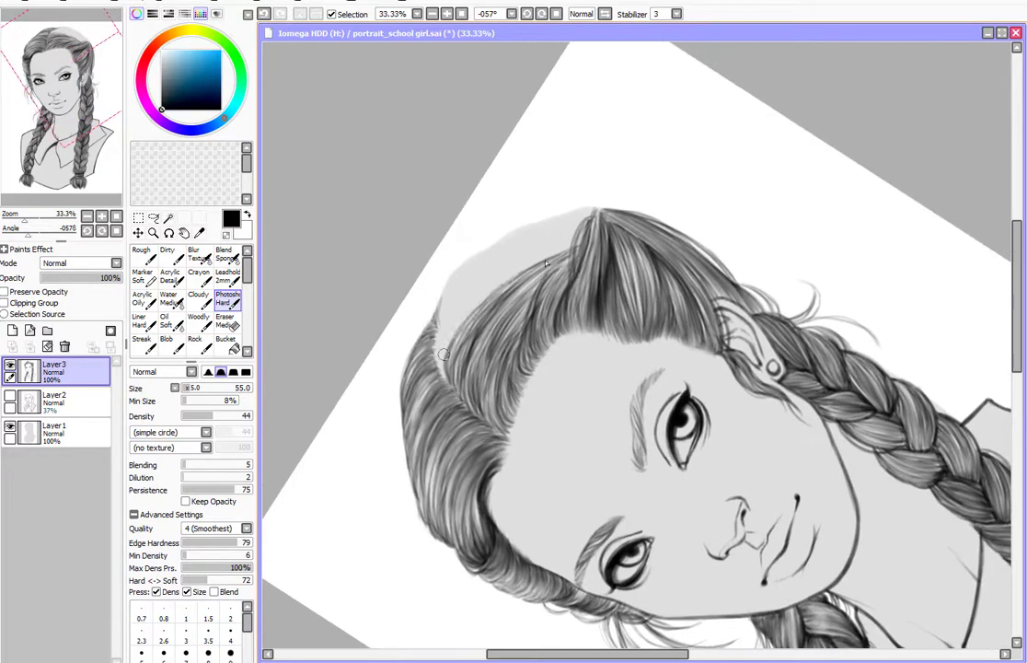
Paint dark strokes over the top of the head and near the parting, then return the canvas upright
{"action": "left_click", "coordinate": [556, 14]}
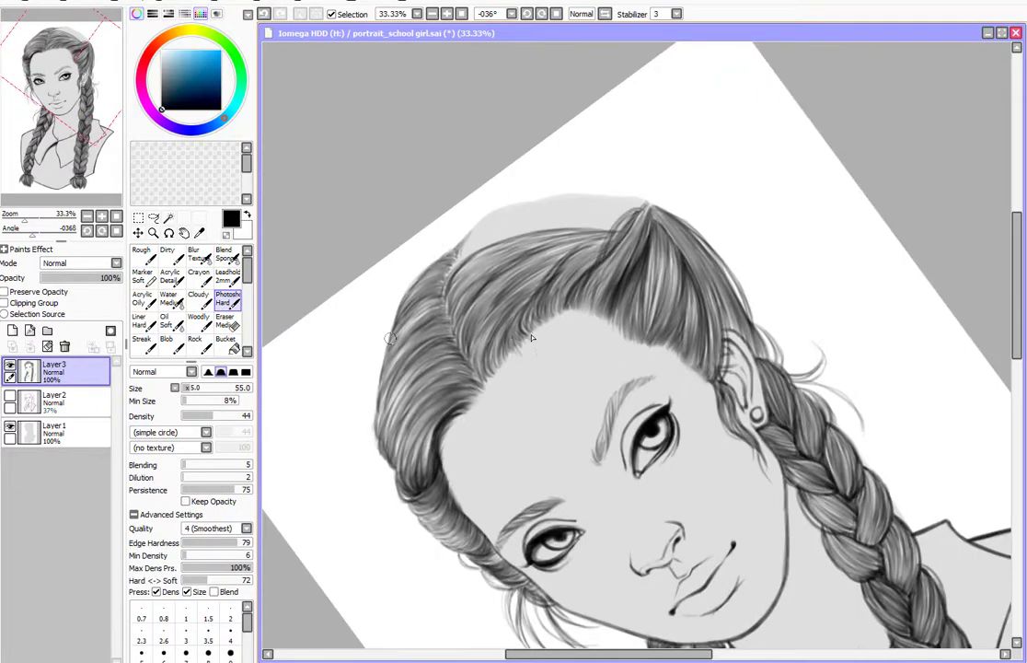
{"action": "key", "text": "e"}
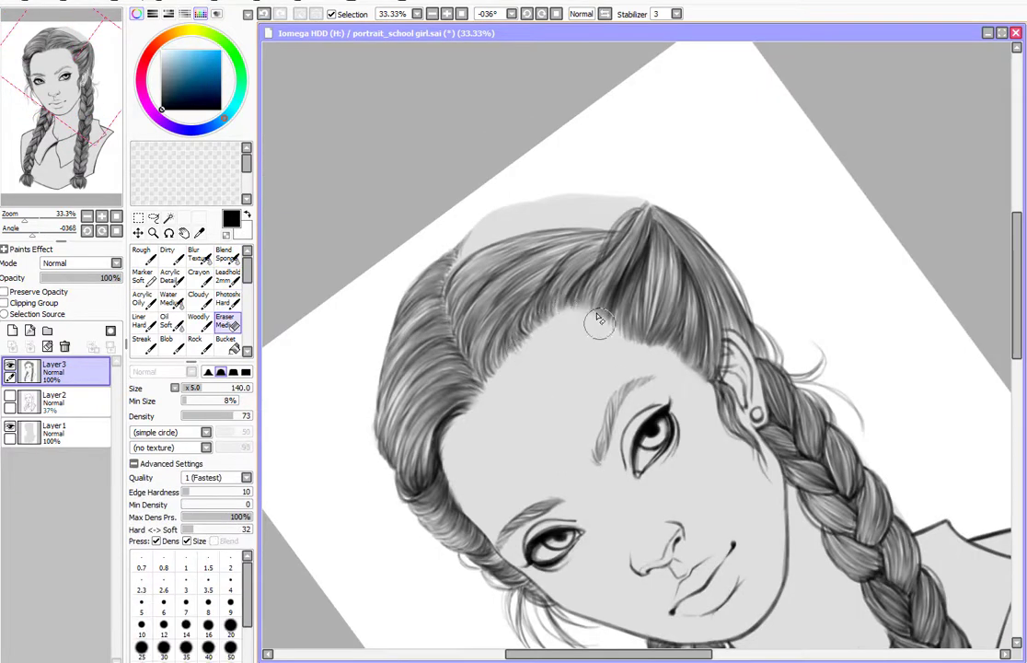
{"action": "key", "text": "e"}
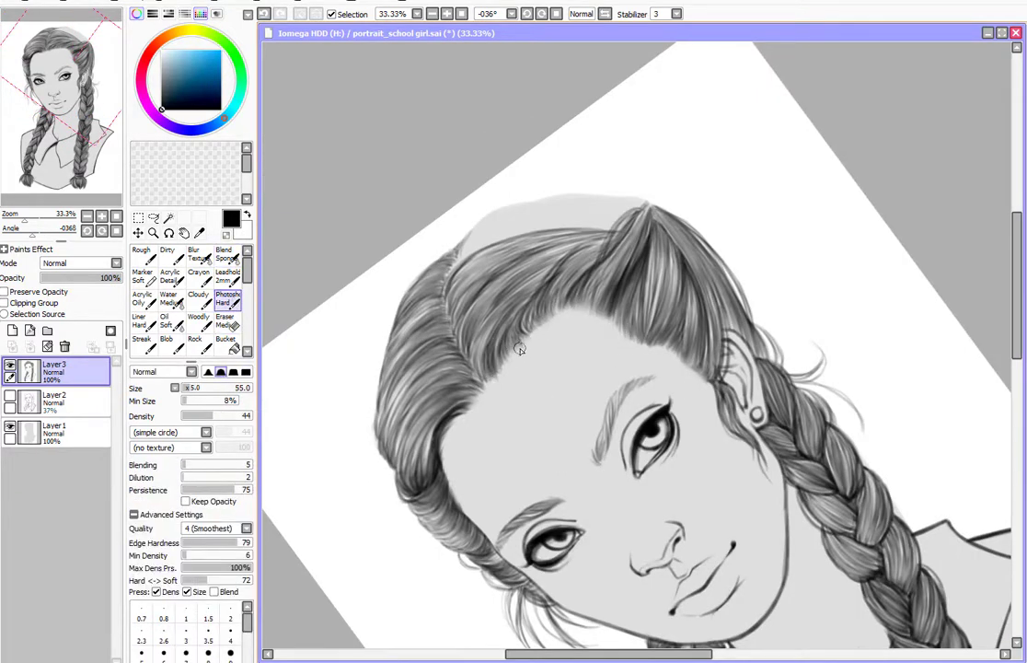
{"action": "left_click_drag", "start_coordinate": [486, 264], "coordinate": [481, 368]}
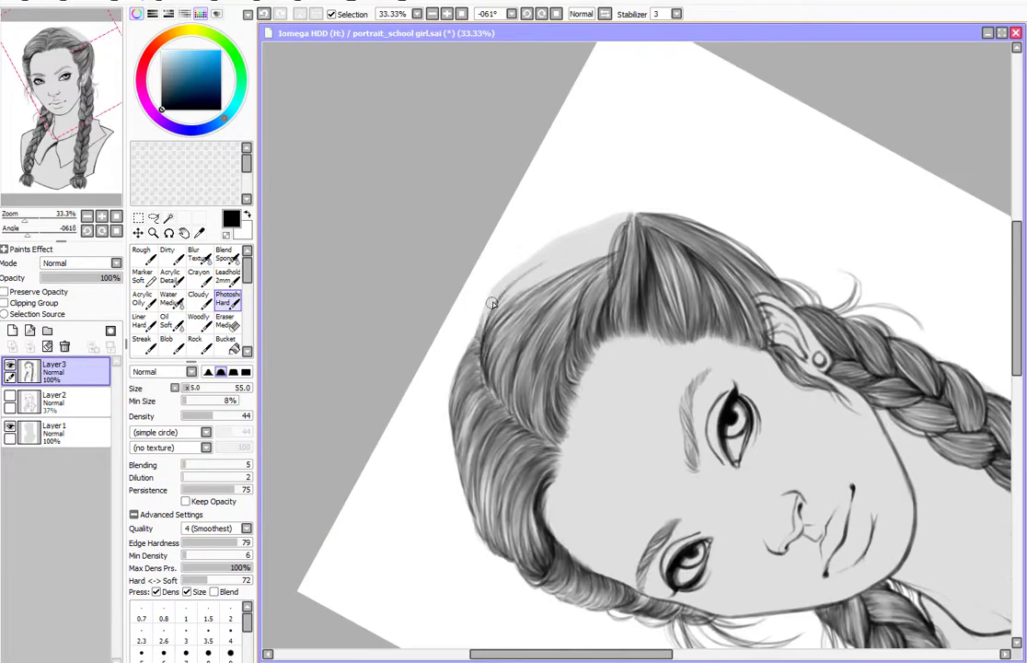
{"action": "left_click_drag", "start_coordinate": [491, 303], "coordinate": [538, 216]}
{"action": "mouse_move", "coordinate": [464, 290]}
{"action": "left_mouse_down"}
{"action": "mouse_move", "coordinate": [516, 226]}
{"action": "mouse_move", "coordinate": [581, 244]}
{"action": "left_mouse_up"}
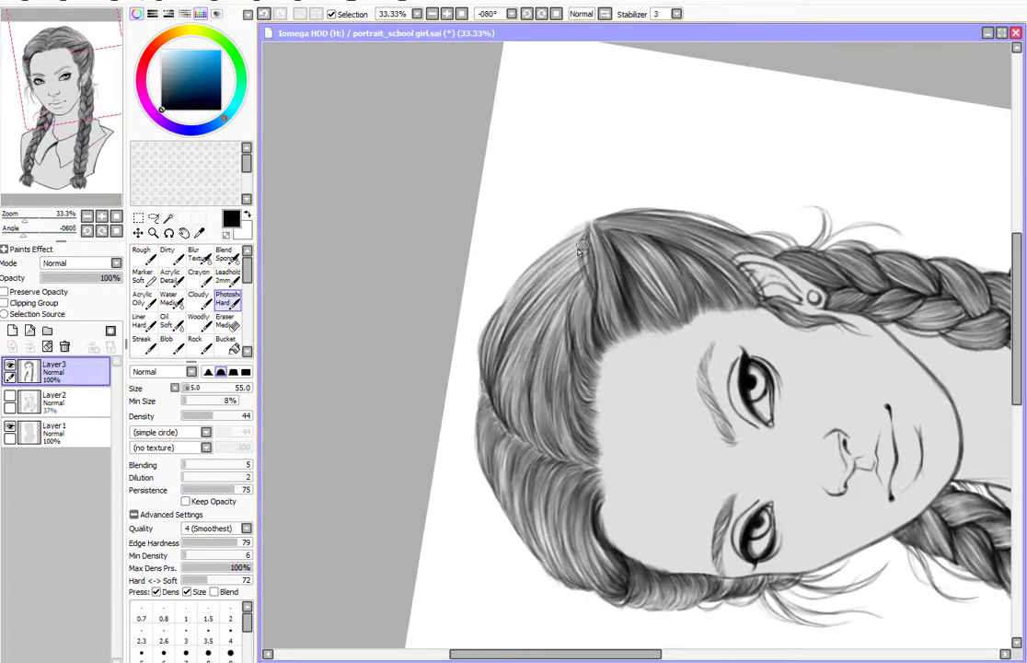
{"action": "mouse_move", "coordinate": [497, 309]}
{"action": "left_mouse_down"}
{"action": "mouse_move", "coordinate": [578, 238]}
{"action": "mouse_move", "coordinate": [510, 316]}
{"action": "left_mouse_up"}
{"action": "left_click", "coordinate": [556, 14]}
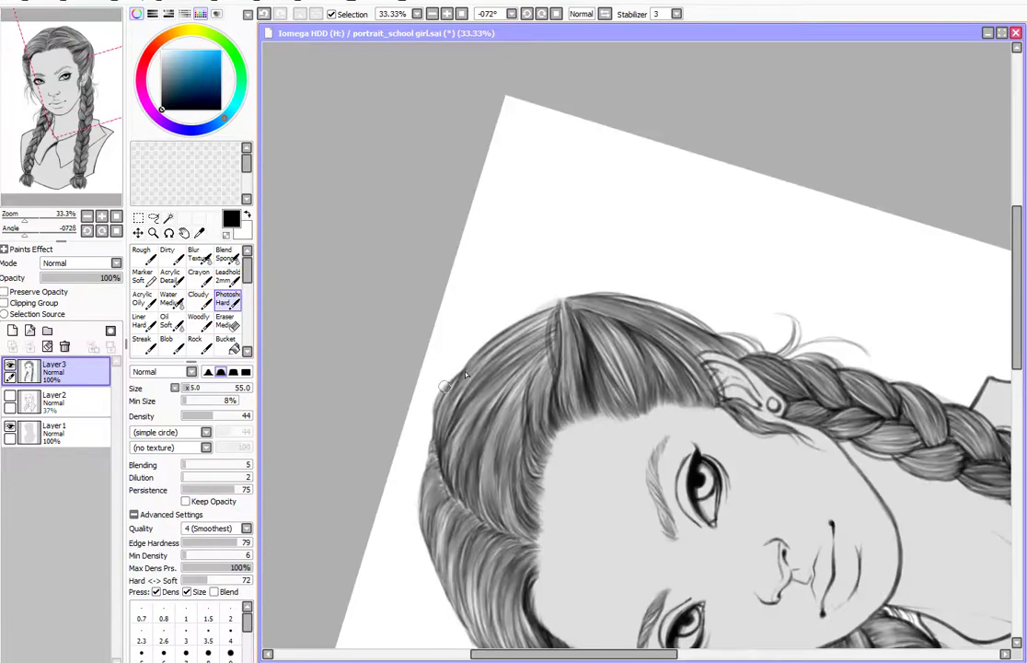
{"action": "left_click", "coordinate": [556, 14]}
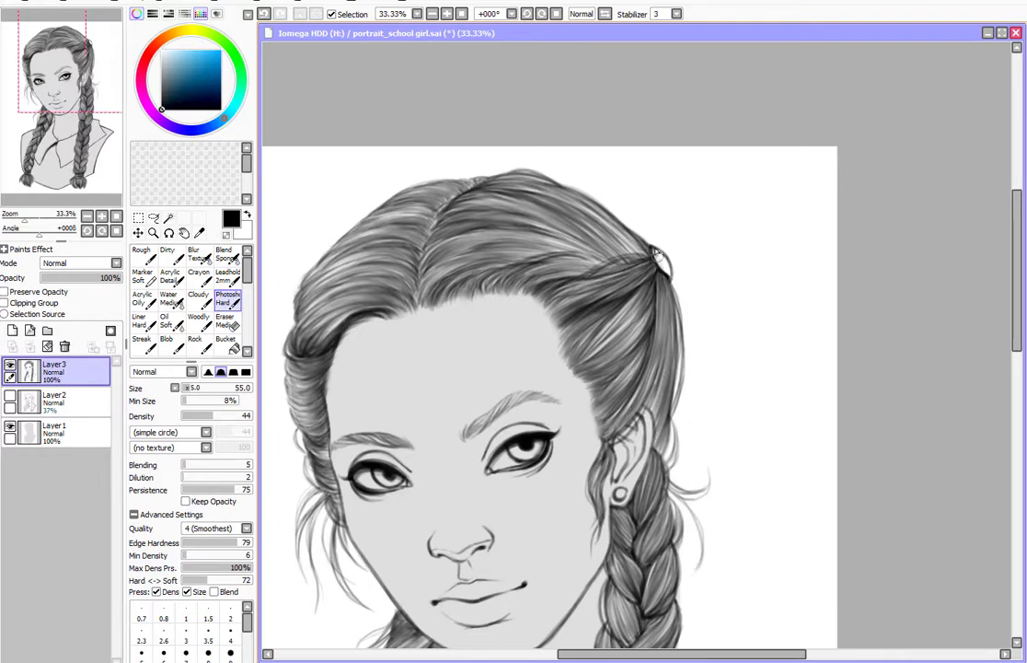
Erase and blend the stray hair around the hair tie
{"action": "key", "text": "e"}
{"action": "left_click_drag", "start_coordinate": [656, 255], "coordinate": [572, 182]}
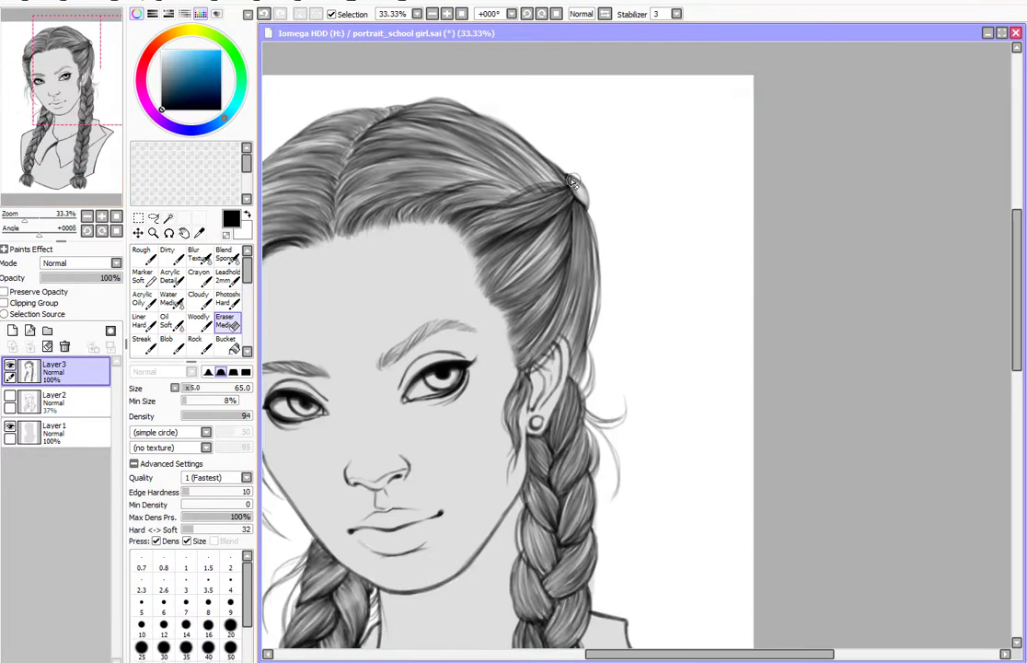
{"action": "mouse_move", "coordinate": [535, 421]}
{"action": "left_mouse_down"}
{"action": "mouse_move", "coordinate": [580, 357]}
{"action": "mouse_move", "coordinate": [680, 325]}
{"action": "left_mouse_up"}
{"action": "key", "text": "b"}
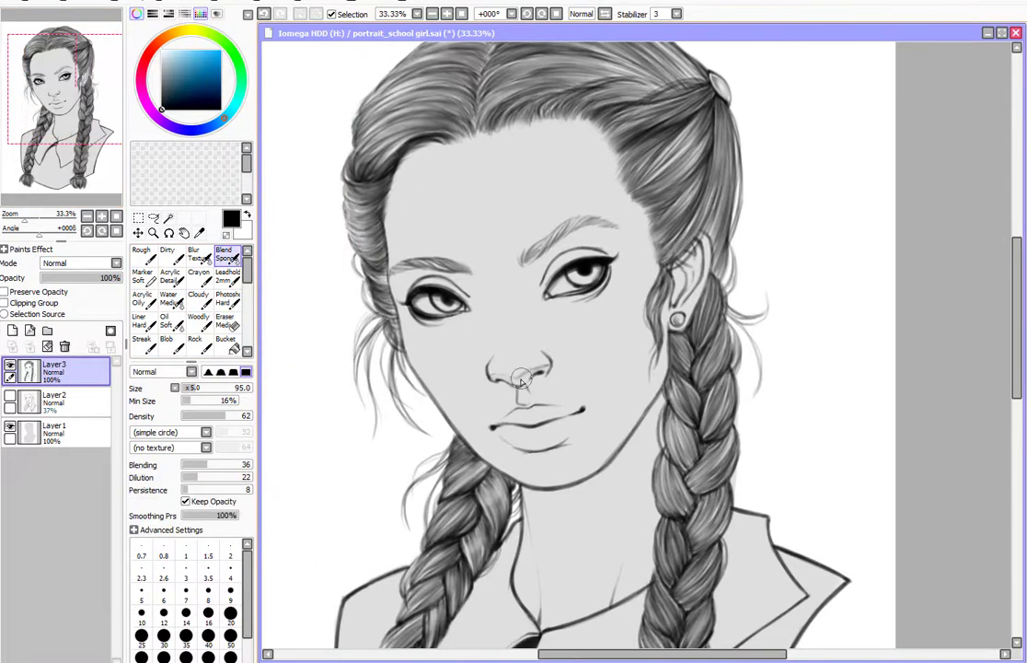
Turn on Preserve Opacity for Layer3, undo the last stroke and pick black
{"action": "key", "text": "minus"}
{"action": "key", "text": "n"}
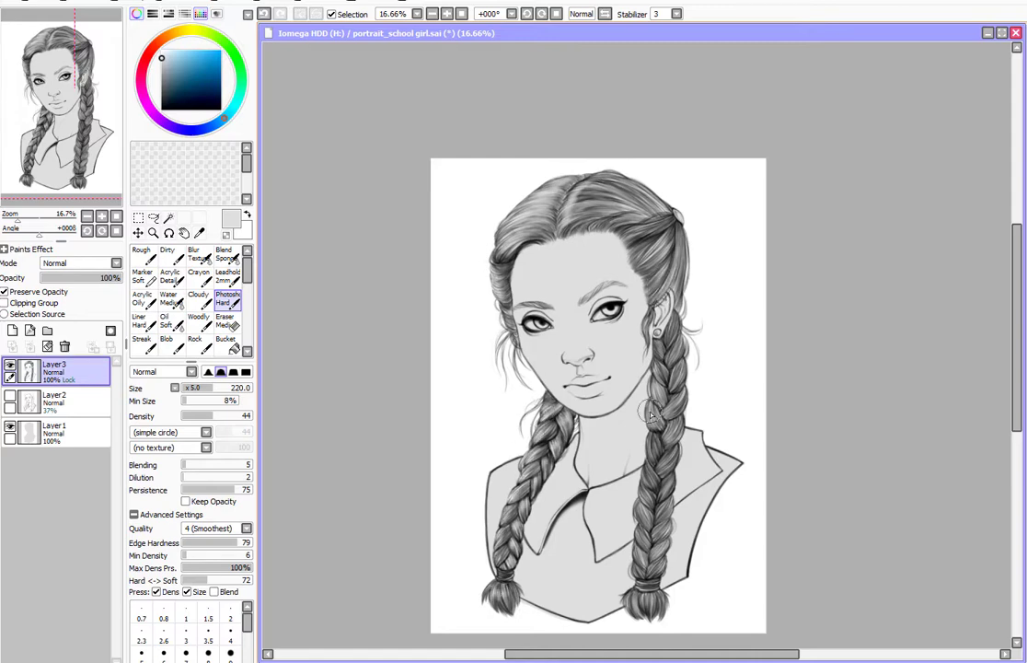
{"action": "key", "text": "ctrl+z"}
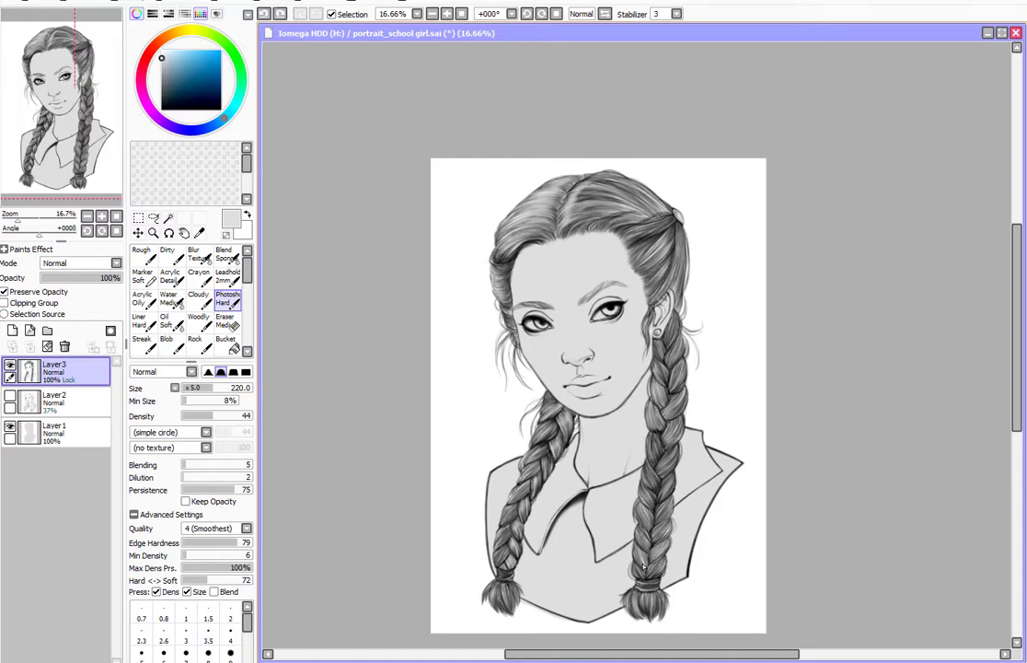
{"action": "left_click", "coordinate": [571, 196], "text": "alt"}
Add Layer4 below Layer2 as a clipping group and shade the nose and cheeks grey
{"action": "left_click", "coordinate": [12, 331]}
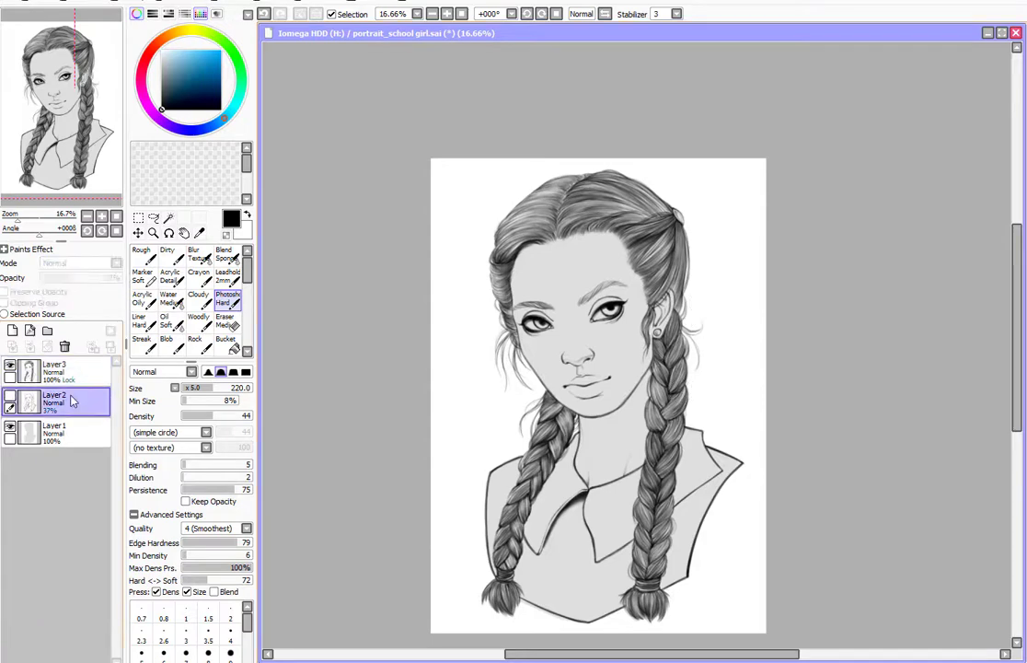
{"action": "left_click", "coordinate": [446, 13]}
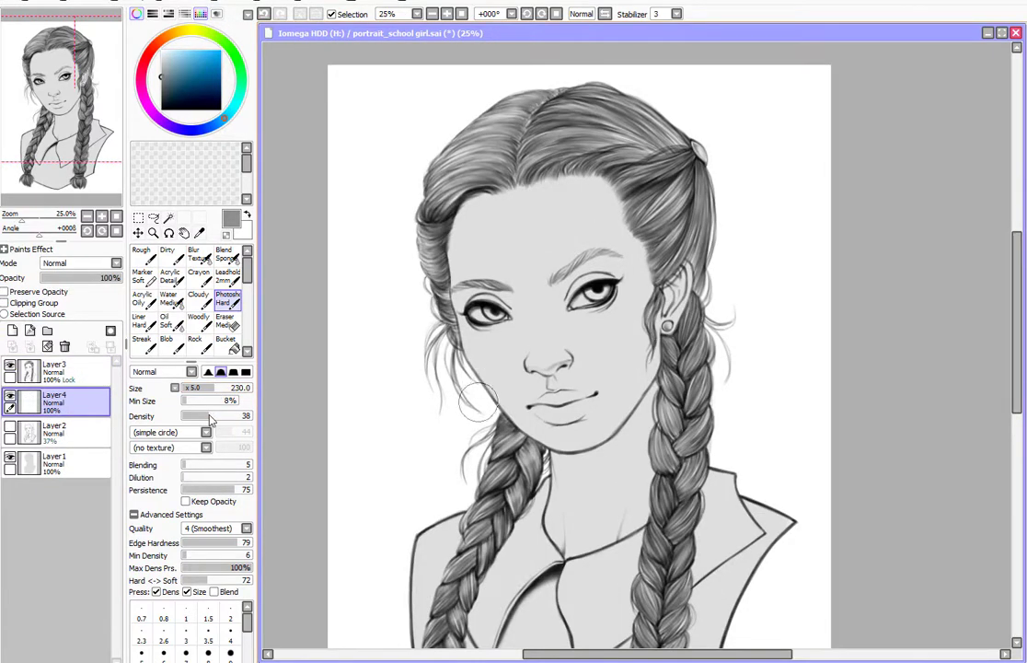
{"action": "left_click_drag", "start_coordinate": [210, 420], "coordinate": [200, 417]}
{"action": "left_click_drag", "start_coordinate": [544, 341], "coordinate": [550, 368]}
{"action": "left_click_drag", "start_coordinate": [539, 296], "coordinate": [550, 377]}
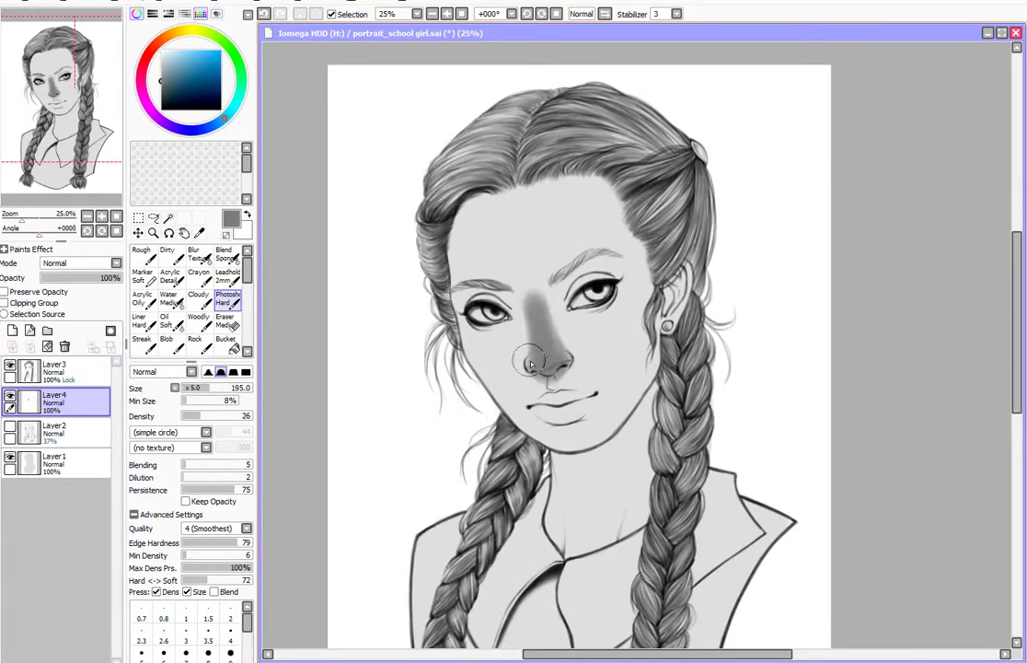
{"action": "left_click_drag", "start_coordinate": [217, 390], "coordinate": [229, 391]}
{"action": "left_click_drag", "start_coordinate": [461, 336], "coordinate": [506, 350]}
{"action": "left_click_drag", "start_coordinate": [594, 327], "coordinate": [644, 336]}
{"action": "left_click_drag", "start_coordinate": [55, 400], "coordinate": [55, 430]}
{"action": "left_click", "coordinate": [5, 303]}
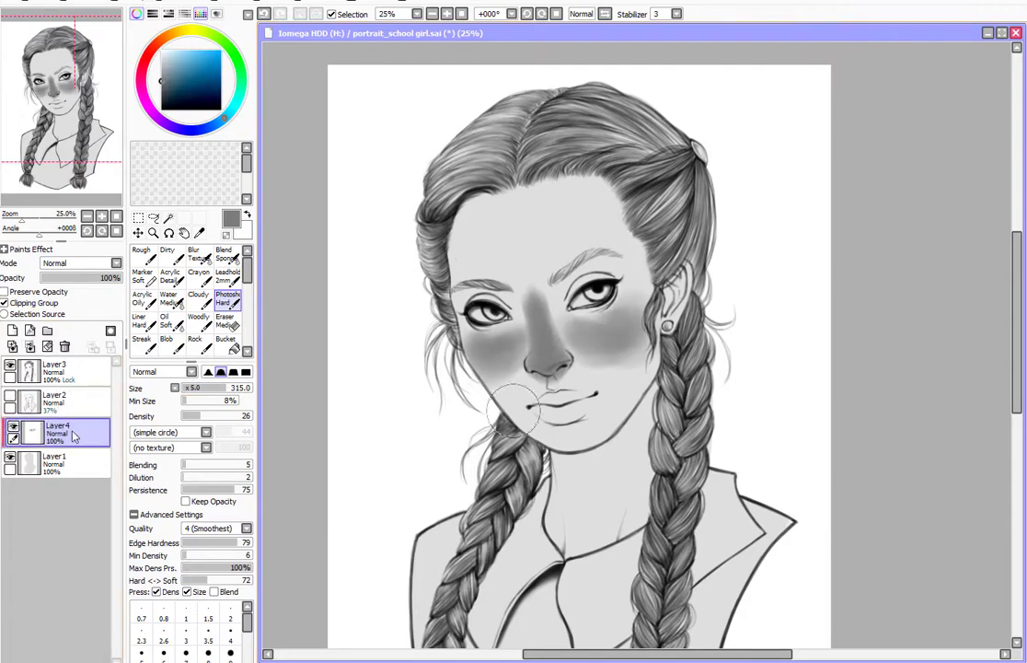
Shade the lips, brows, forehead, jaw and neck under the chin in grey
{"action": "left_click_drag", "start_coordinate": [229, 390], "coordinate": [204, 393]}
{"action": "mouse_move", "coordinate": [553, 405]}
{"action": "left_mouse_down"}
{"action": "mouse_move", "coordinate": [493, 368]}
{"action": "mouse_move", "coordinate": [465, 294]}
{"action": "mouse_move", "coordinate": [538, 235]}
{"action": "left_mouse_up"}
{"action": "left_click_drag", "start_coordinate": [396, 267], "coordinate": [543, 244]}
{"action": "left_click_drag", "start_coordinate": [432, 267], "coordinate": [515, 267]}
{"action": "left_click_drag", "start_coordinate": [424, 332], "coordinate": [571, 387]}
{"action": "left_click_drag", "start_coordinate": [433, 184], "coordinate": [562, 166]}
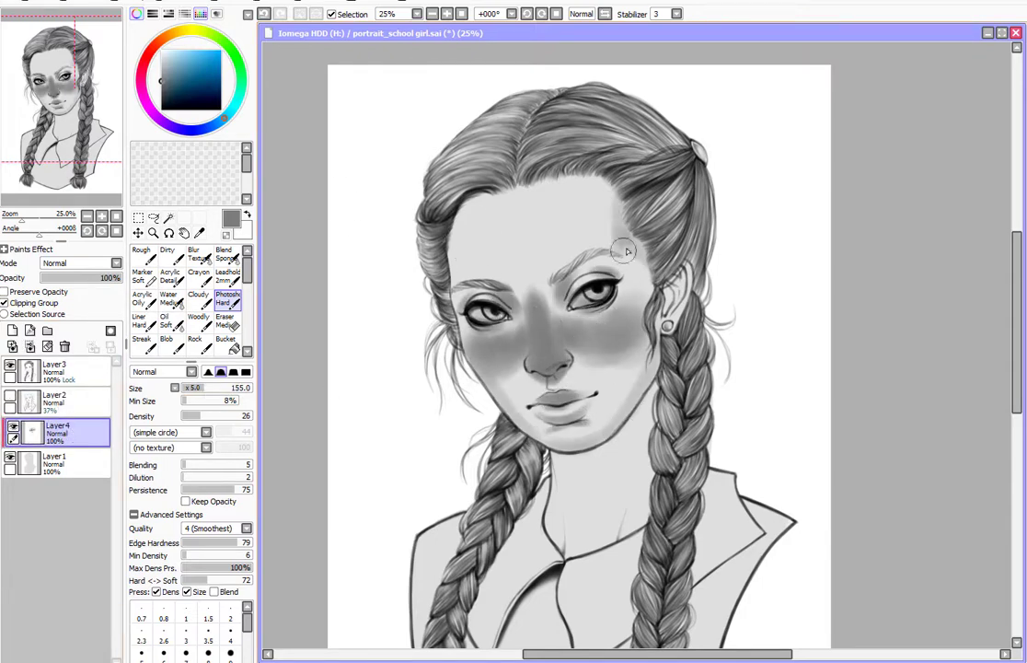
{"action": "left_click_drag", "start_coordinate": [396, 184], "coordinate": [400, 285]}
{"action": "left_click_drag", "start_coordinate": [589, 235], "coordinate": [599, 285]}
{"action": "left_click_drag", "start_coordinate": [600, 478], "coordinate": [635, 433]}
{"action": "left_click_drag", "start_coordinate": [580, 516], "coordinate": [645, 460]}
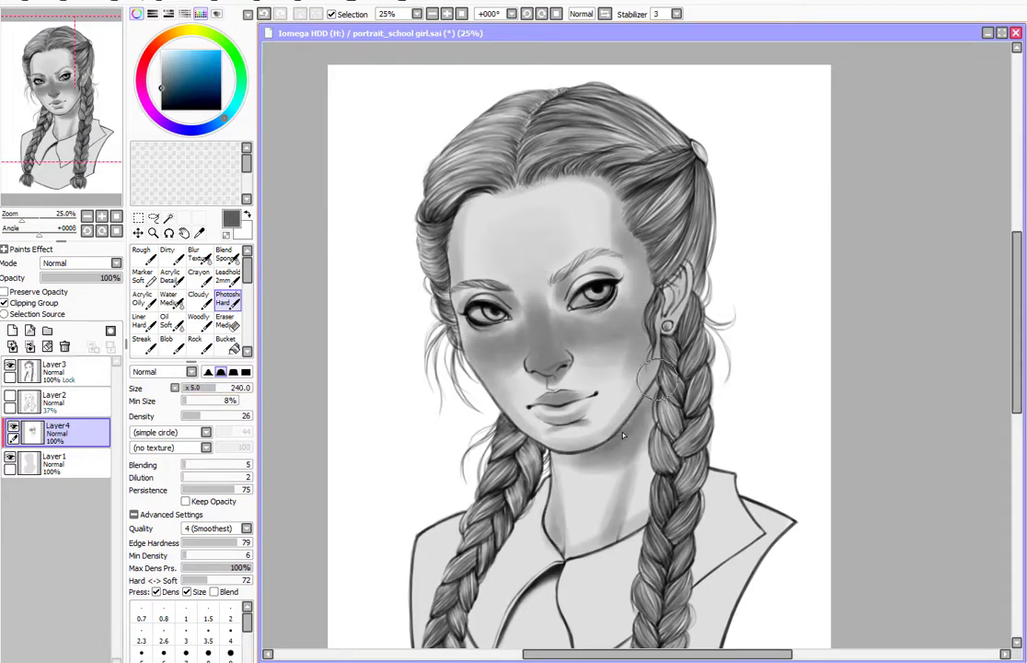
Deepen the shading near the left temple and eye, then check the full portrait
{"action": "left_click_drag", "start_coordinate": [433, 340], "coordinate": [463, 297]}
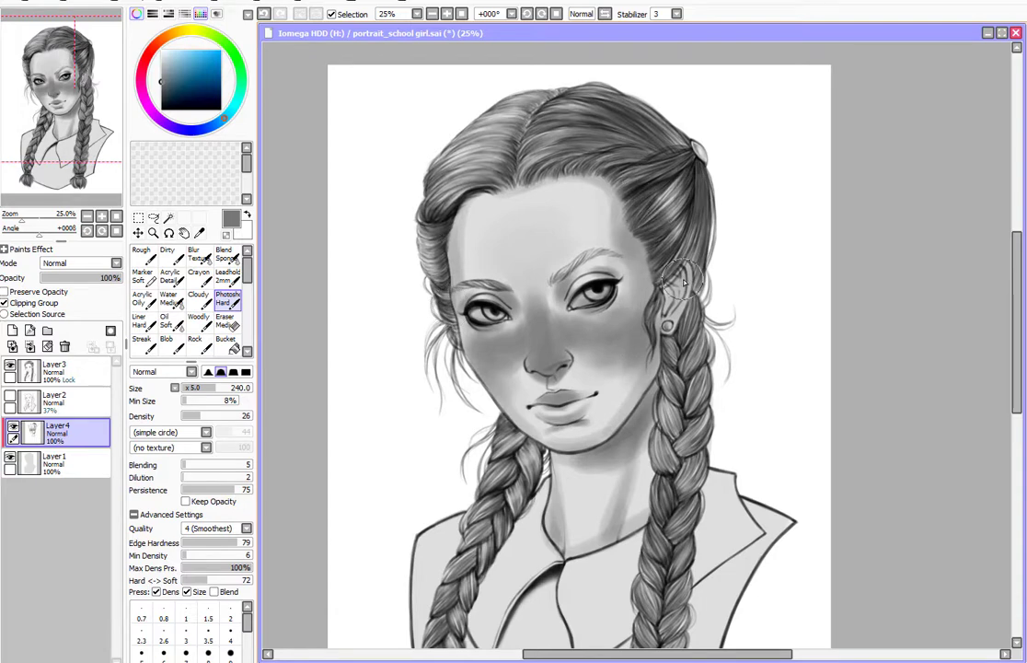
{"action": "mouse_move", "coordinate": [522, 445]}
{"action": "left_mouse_down"}
{"action": "mouse_move", "coordinate": [496, 316]}
{"action": "mouse_move", "coordinate": [475, 527]}
{"action": "left_mouse_up"}
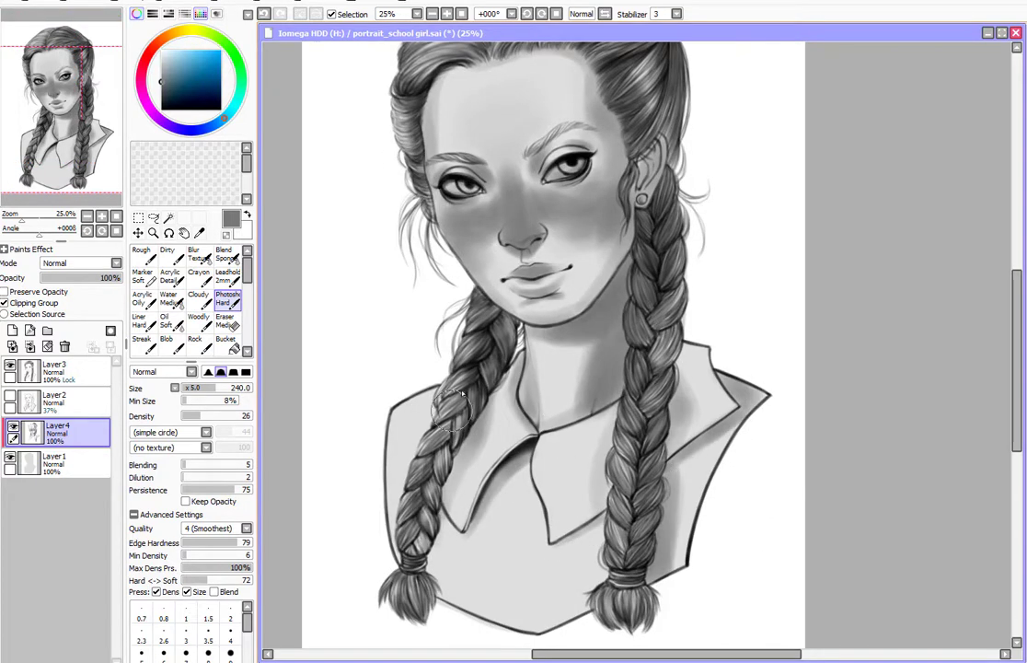
{"action": "left_click", "coordinate": [463, 18]}
{"action": "left_click", "coordinate": [447, 13]}
{"action": "key", "text": "e"}
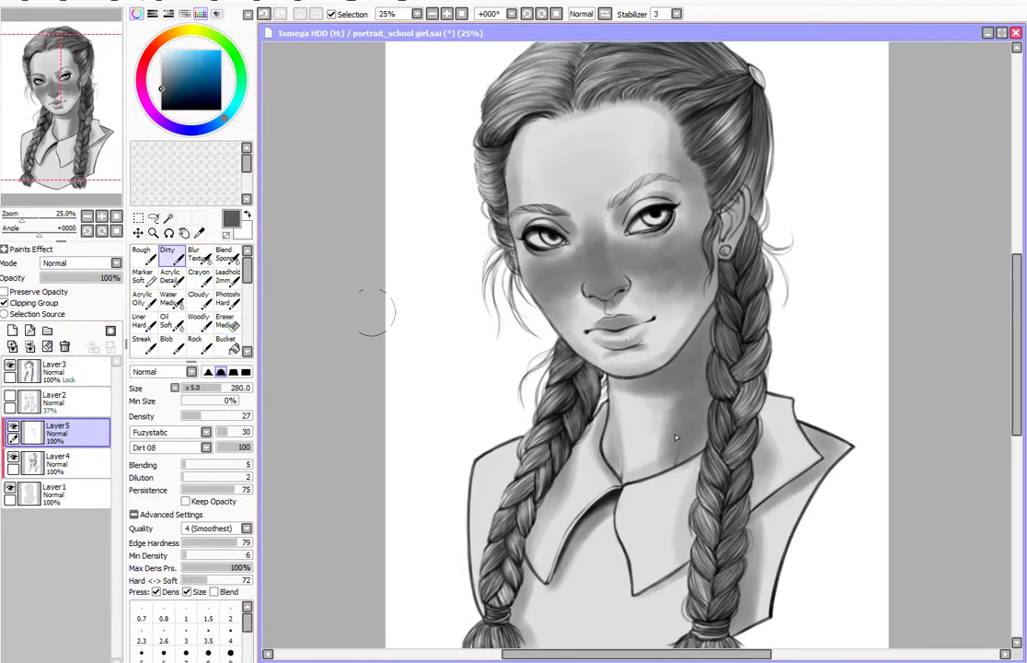
Pick a near-white highlight colour and pan over the collar, braids and whole head
{"action": "left_click_drag", "start_coordinate": [211, 394], "coordinate": [206, 388]}
{"action": "left_click", "coordinate": [161, 53]}
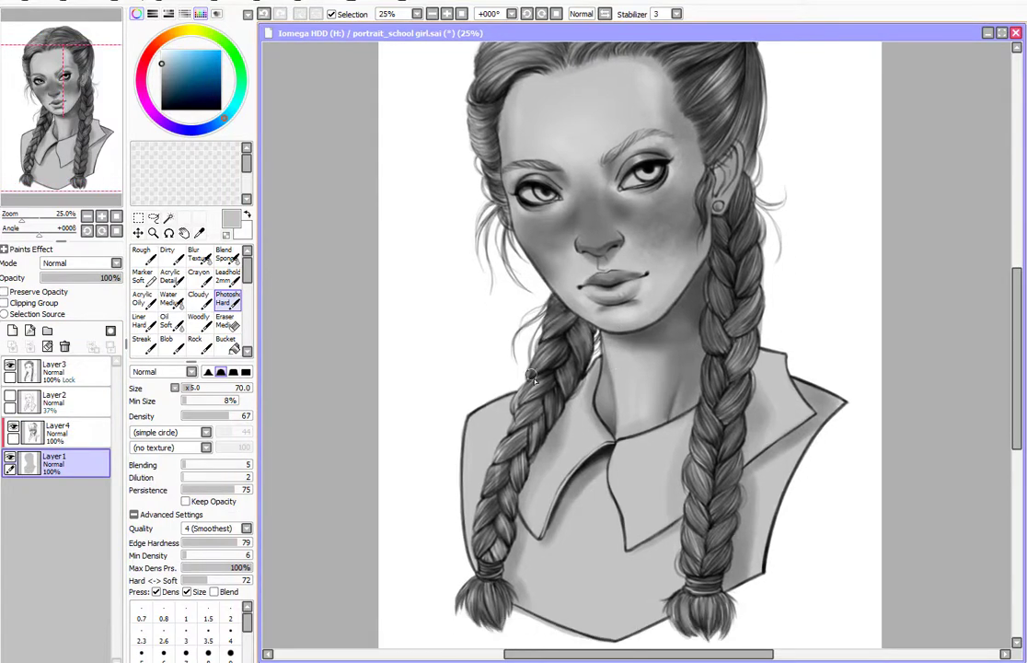
{"action": "left_click_drag", "start_coordinate": [554, 538], "coordinate": [475, 367]}
{"action": "left_click_drag", "start_coordinate": [402, 363], "coordinate": [368, 445]}
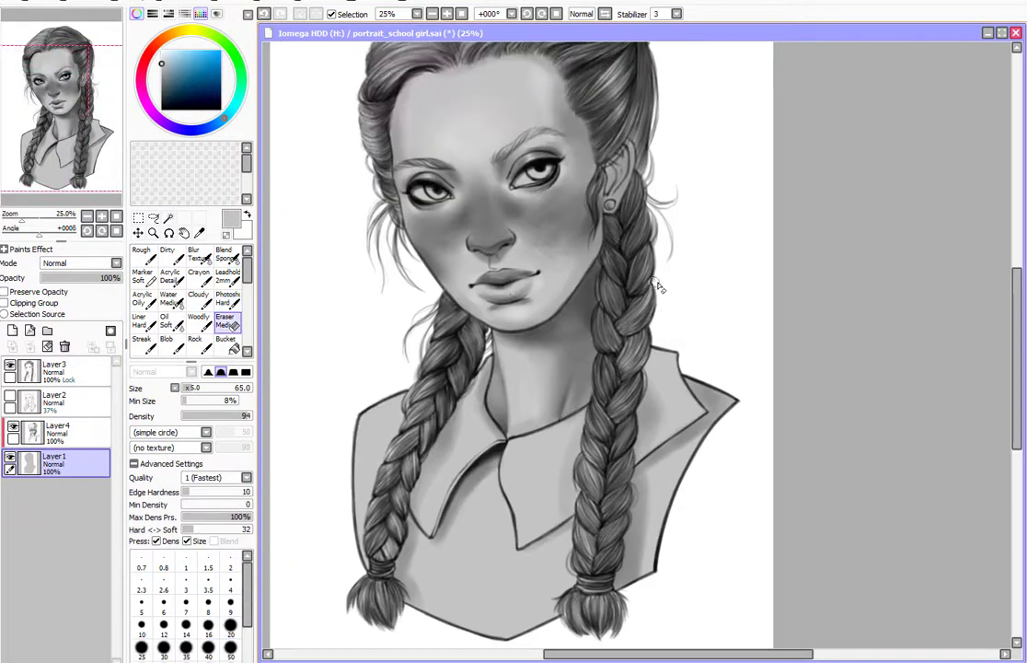
{"action": "left_click_drag", "start_coordinate": [599, 212], "coordinate": [565, 401]}
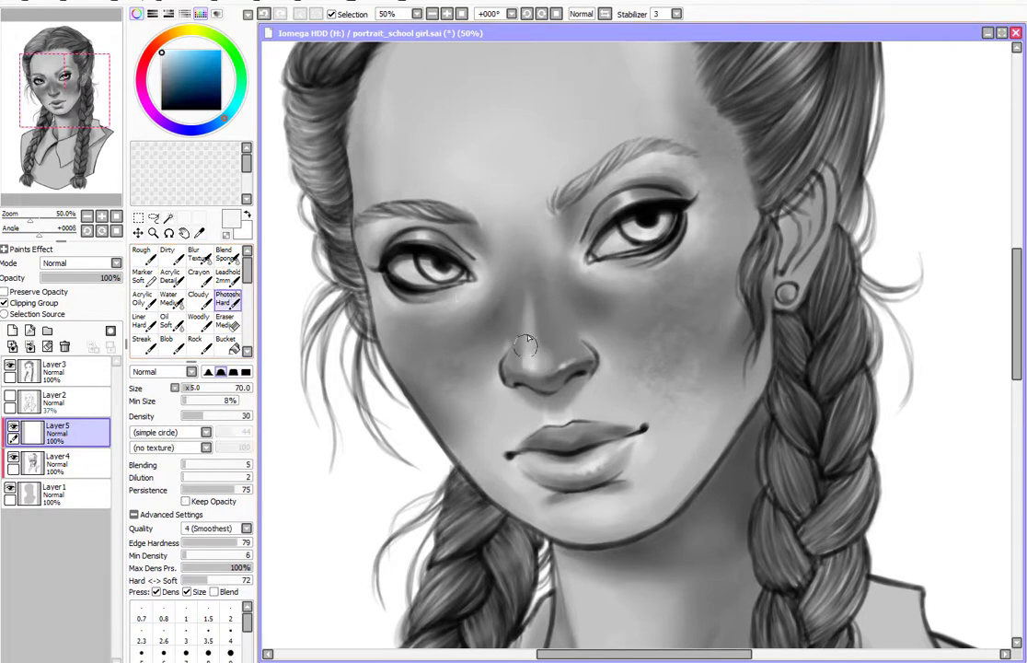
Zoom in on the face, pick a dark grey and set up the hard brush
{"action": "left_click", "coordinate": [432, 14]}
{"action": "left_click", "coordinate": [446, 14]}
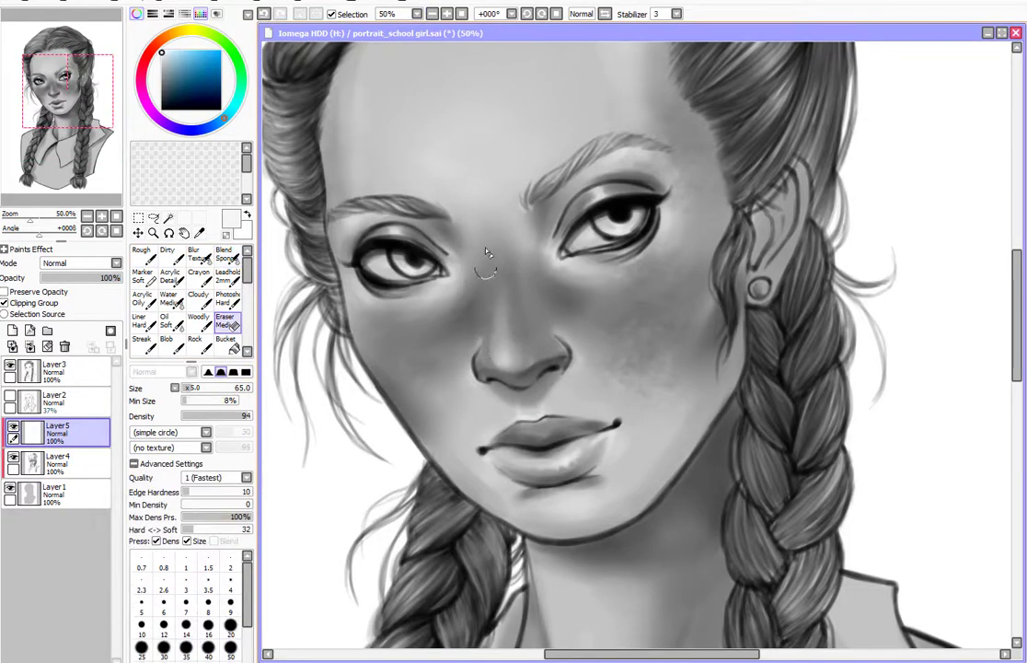
{"action": "left_click", "coordinate": [516, 373], "text": "alt"}
{"action": "left_click", "coordinate": [230, 278]}
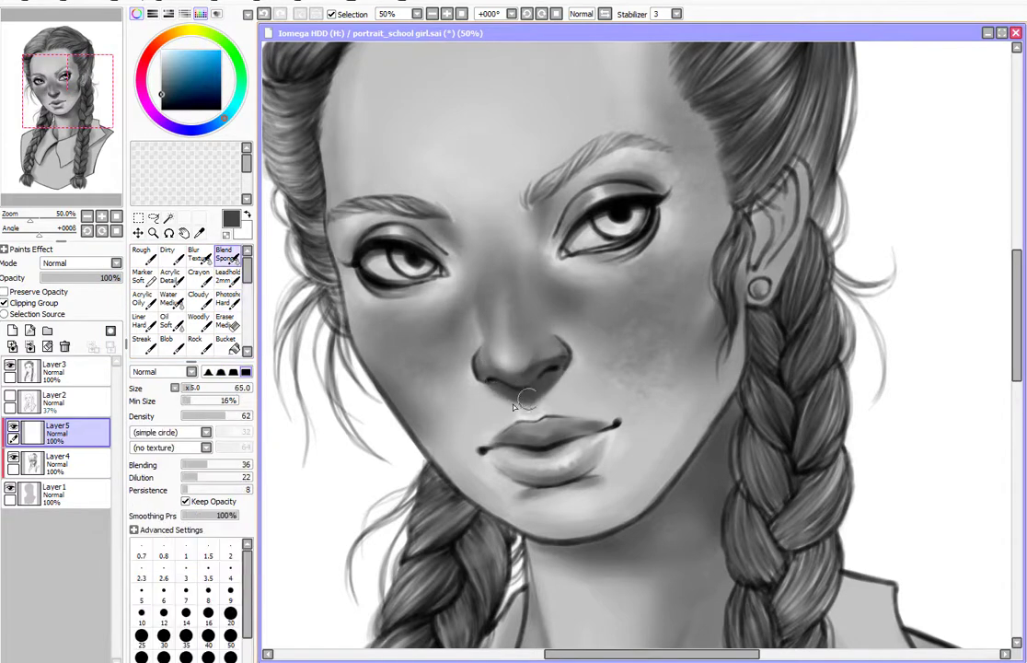
{"action": "left_click", "coordinate": [230, 300]}
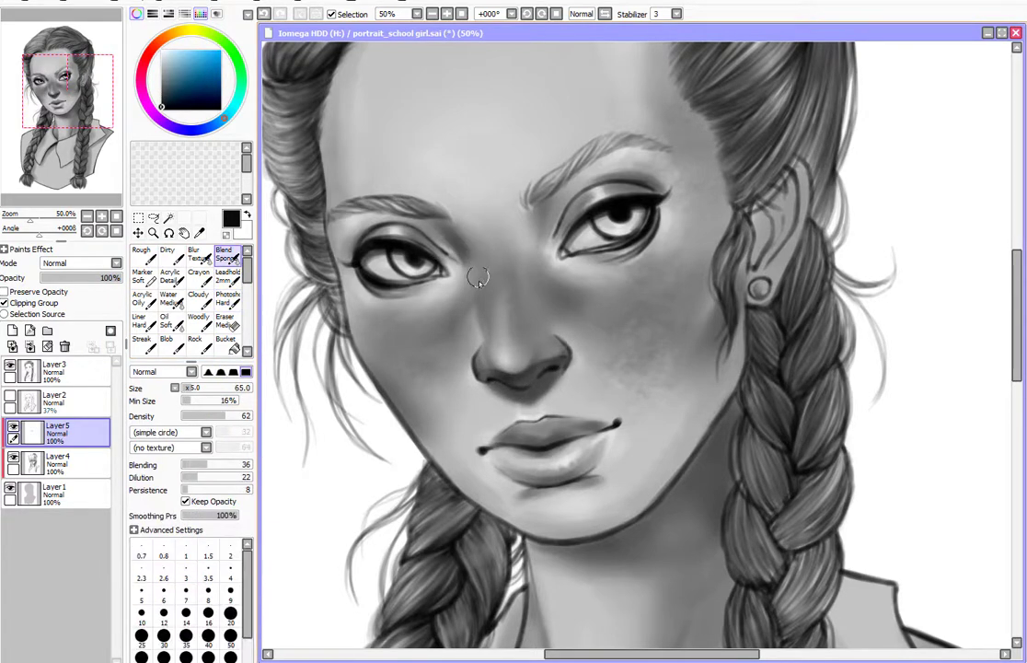
{"action": "key", "text": "b"}
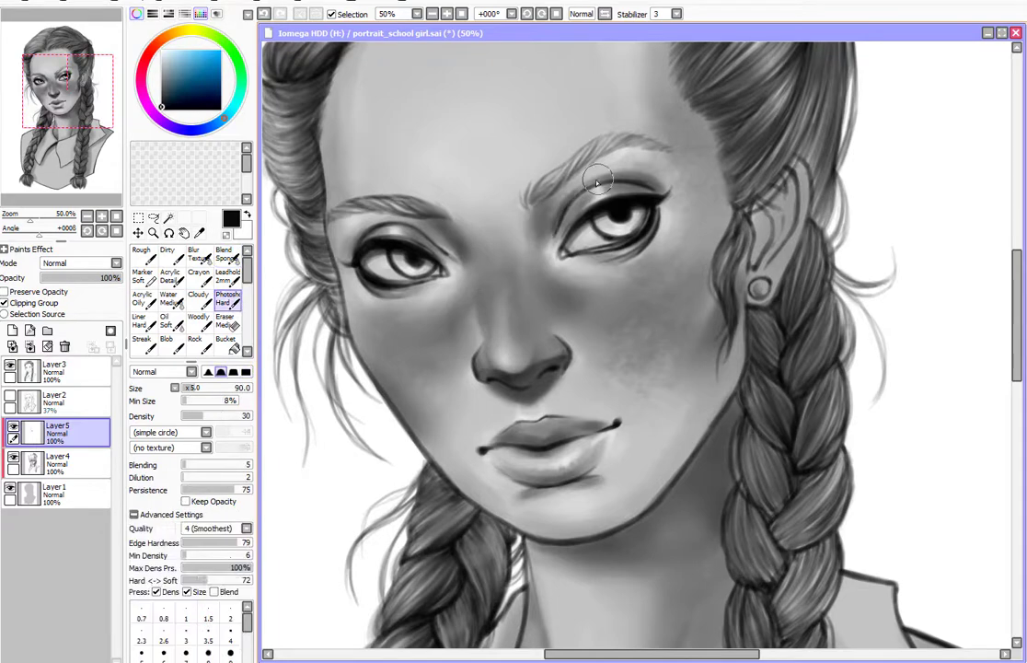
Merge Layer5 down into Layer4 and pan to the forehead
{"action": "left_click", "coordinate": [55, 461]}
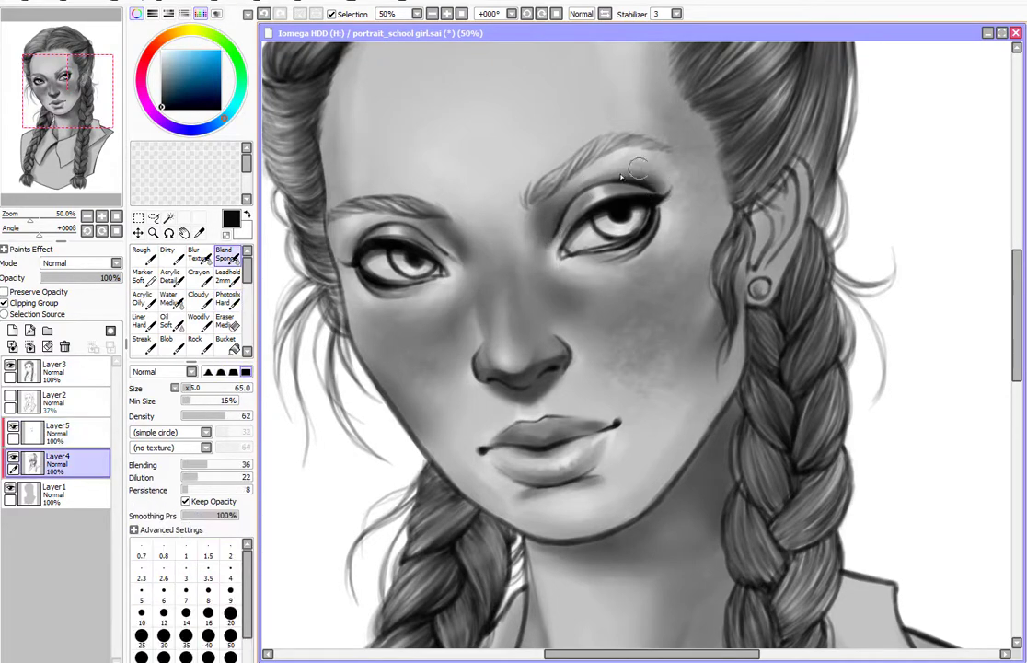
{"action": "left_click", "coordinate": [89, 434]}
{"action": "key", "text": "ctrl+e"}
{"action": "left_click_drag", "start_coordinate": [665, 151], "coordinate": [632, 225]}
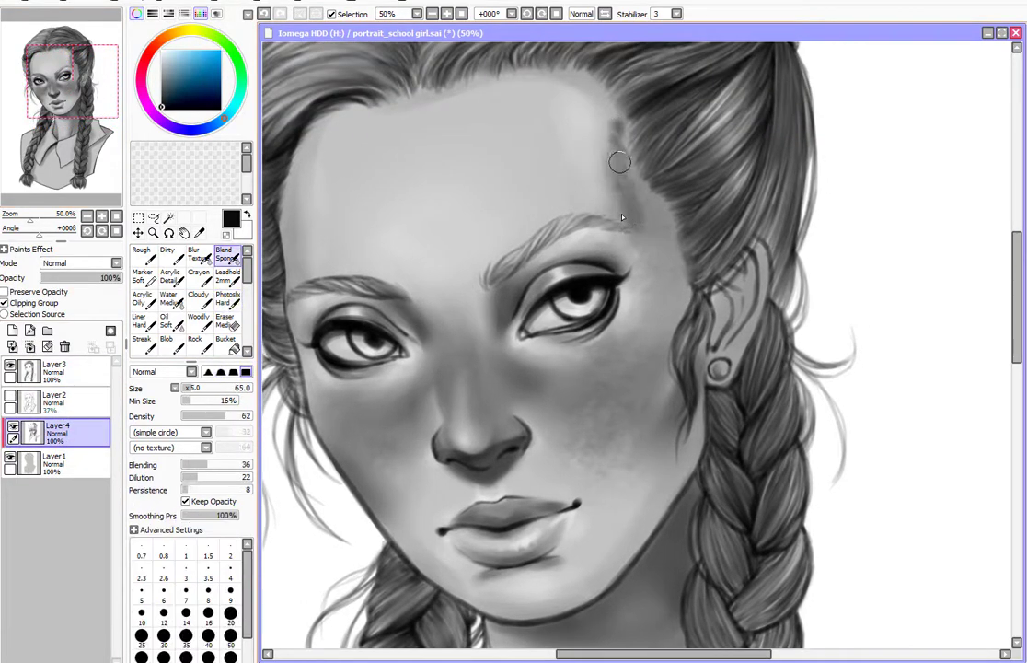
{"action": "scroll", "coordinate": [610, 169], "scroll_direction": "down", "scroll_amount": 1}
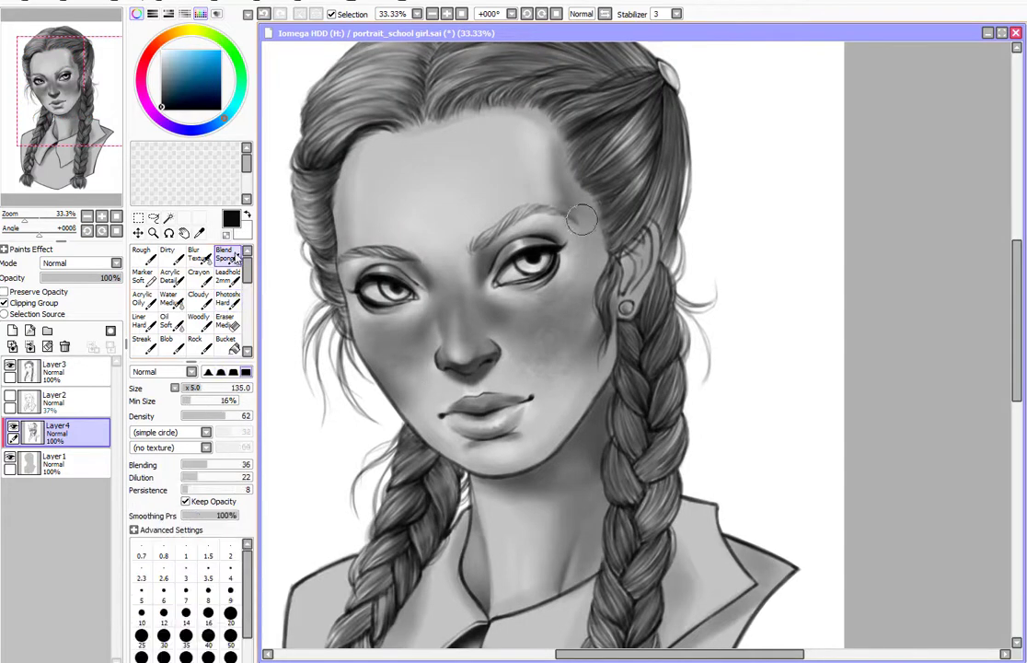
Paint and blend the face with mid-greys eyedropped from the skin
{"action": "key", "text": "b"}
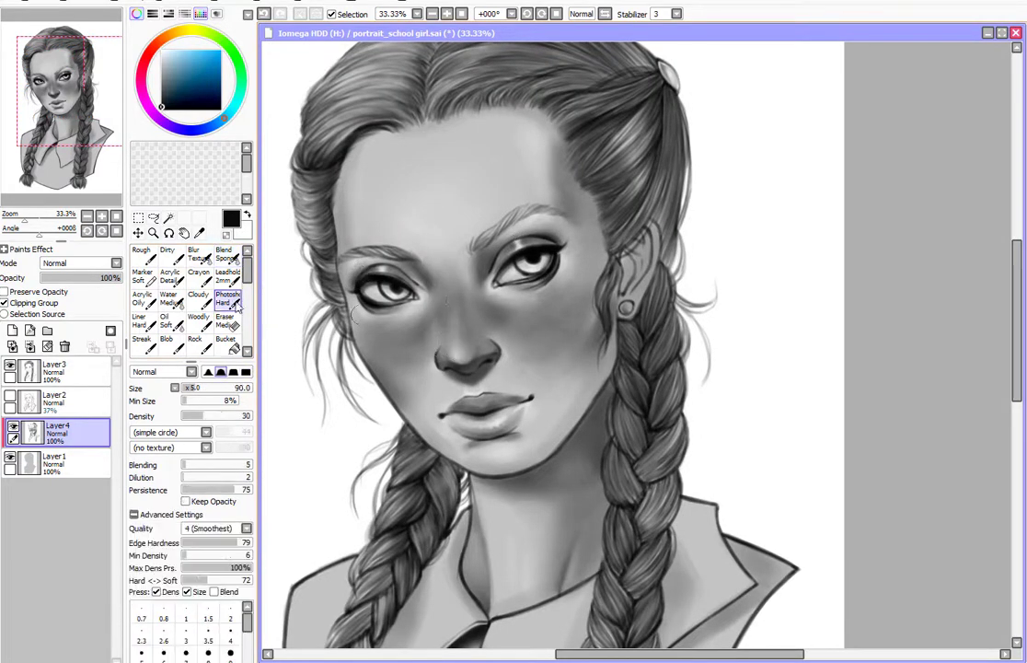
{"action": "key", "text": "bracketleft"}
{"action": "key", "text": "bracketleft"}
{"action": "key", "text": "bracketleft"}
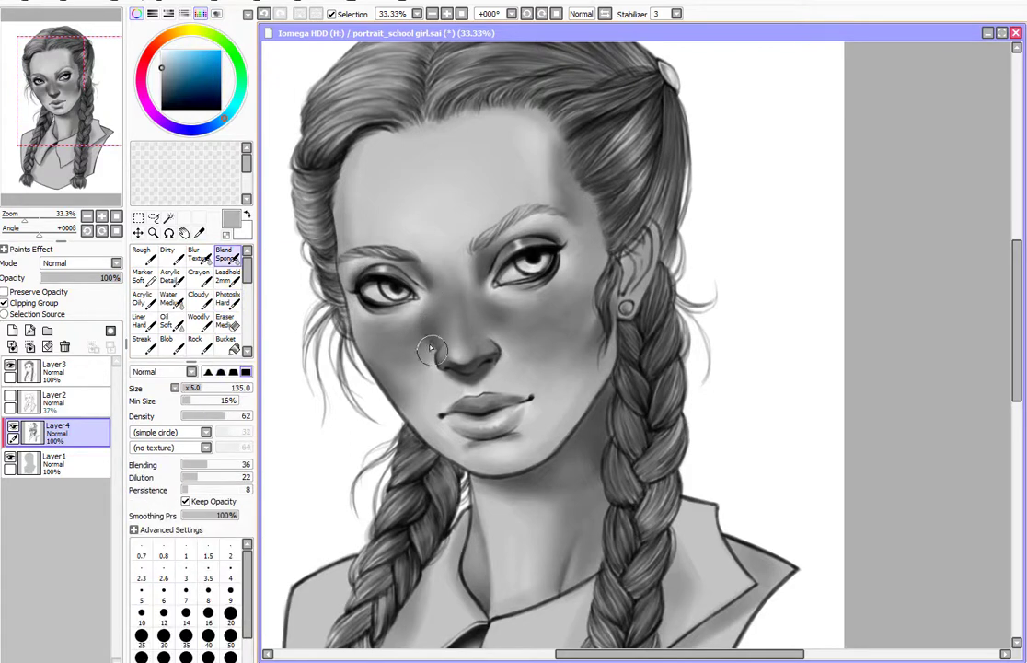
{"action": "left_click", "coordinate": [419, 305], "text": "alt"}
{"action": "left_click", "coordinate": [228, 256]}
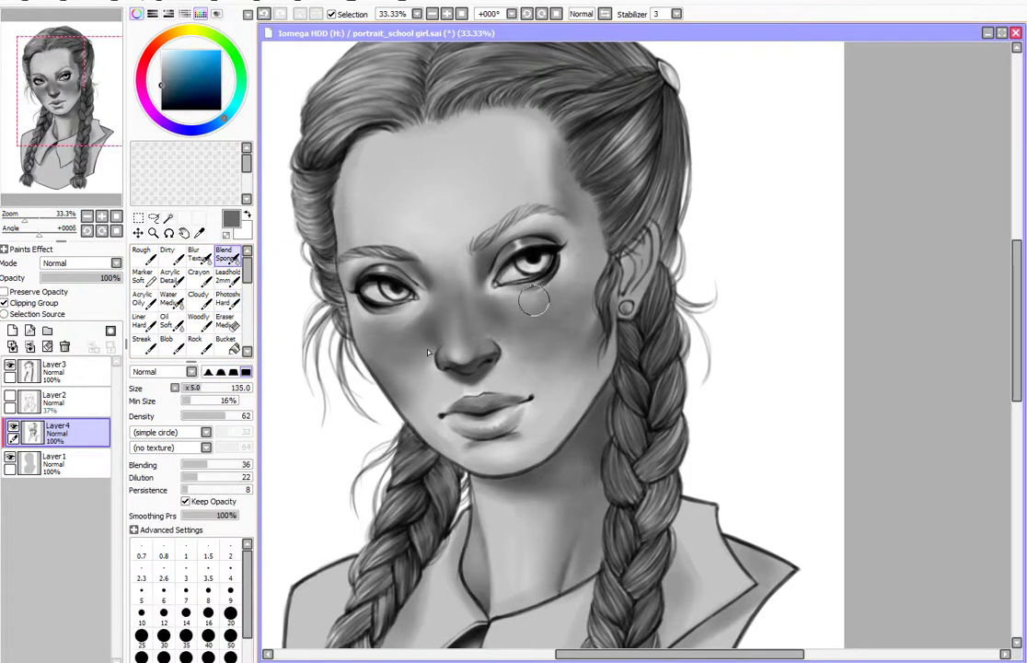
{"action": "left_click", "coordinate": [228, 300]}
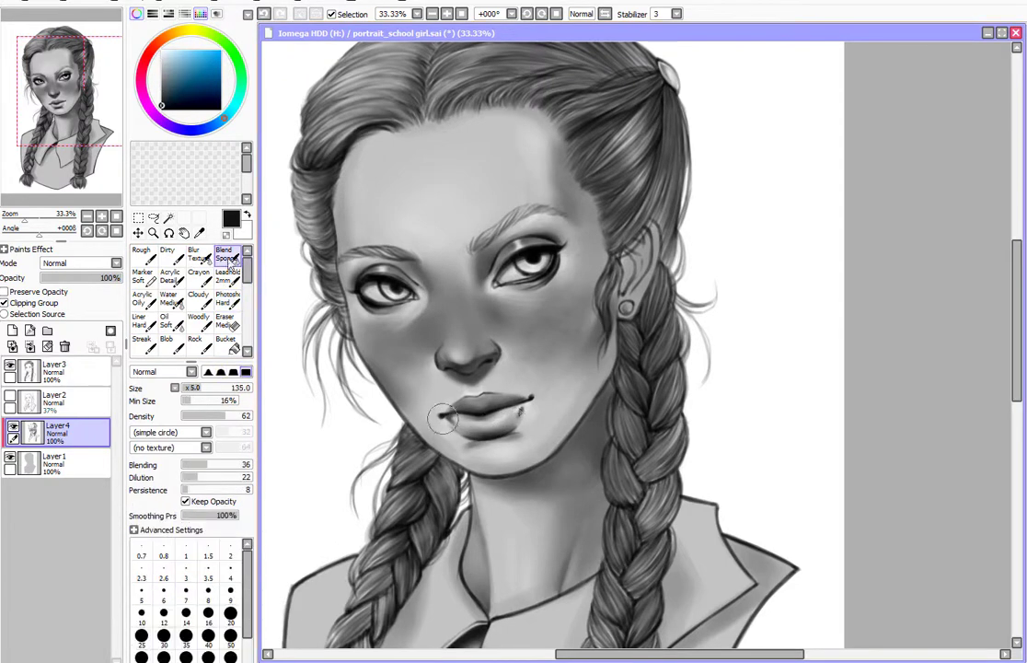
{"action": "left_click", "coordinate": [498, 461], "text": "alt"}
{"action": "key", "text": "b"}
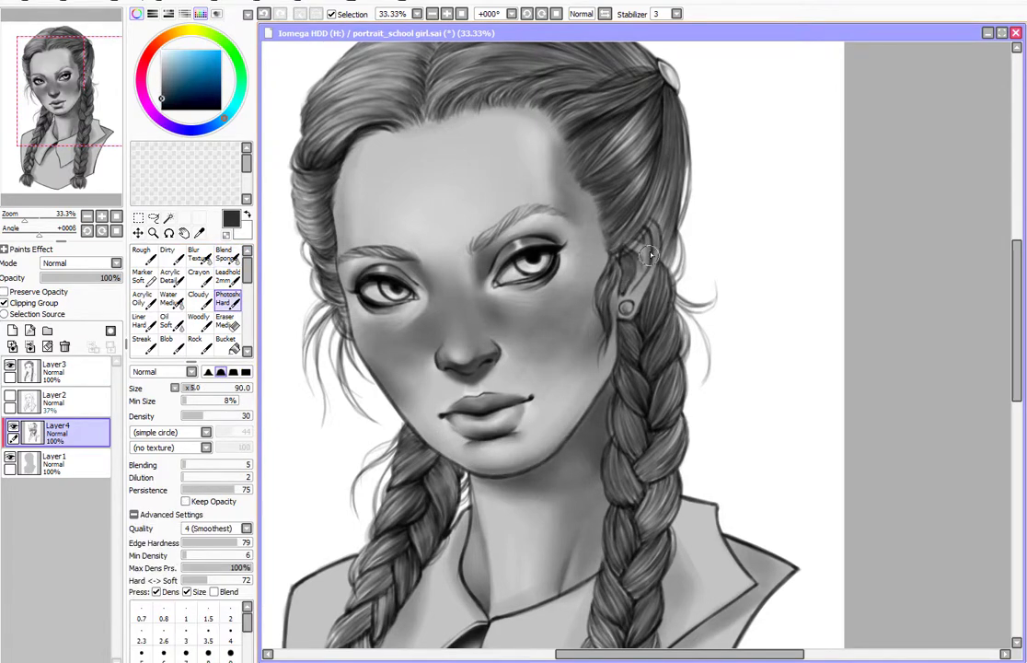
Blend the lips and chin with a larger Blend Sponge, sampling forehead grey
{"action": "key", "text": "n"}
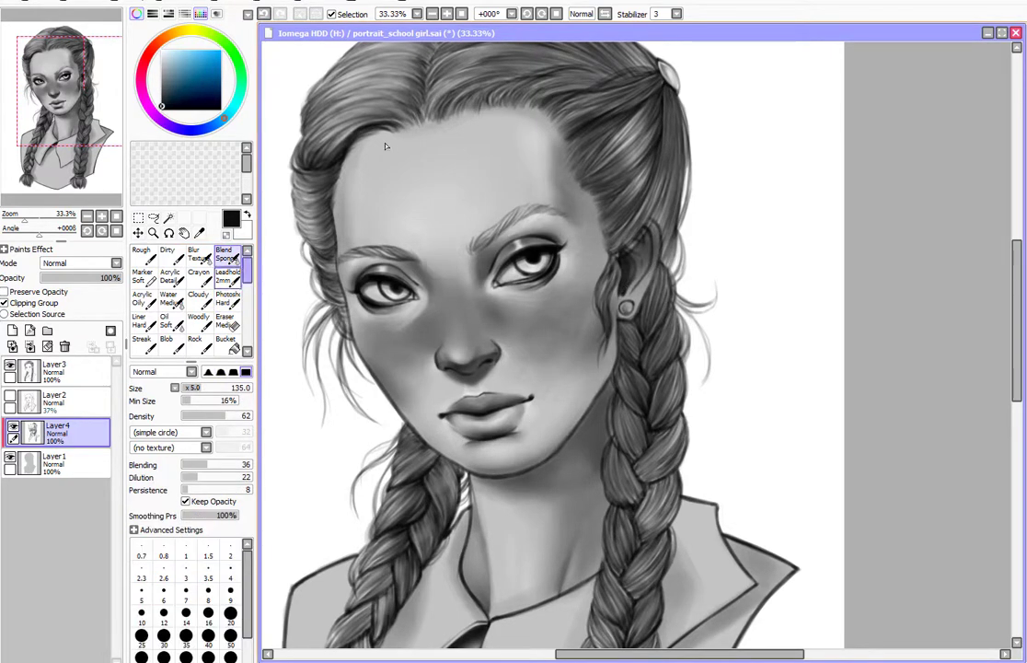
{"action": "key", "text": "b"}
{"action": "key", "text": "n"}
{"action": "key", "text": "b"}
{"action": "key", "text": "n"}
{"action": "left_click", "coordinate": [458, 142], "text": "alt"}
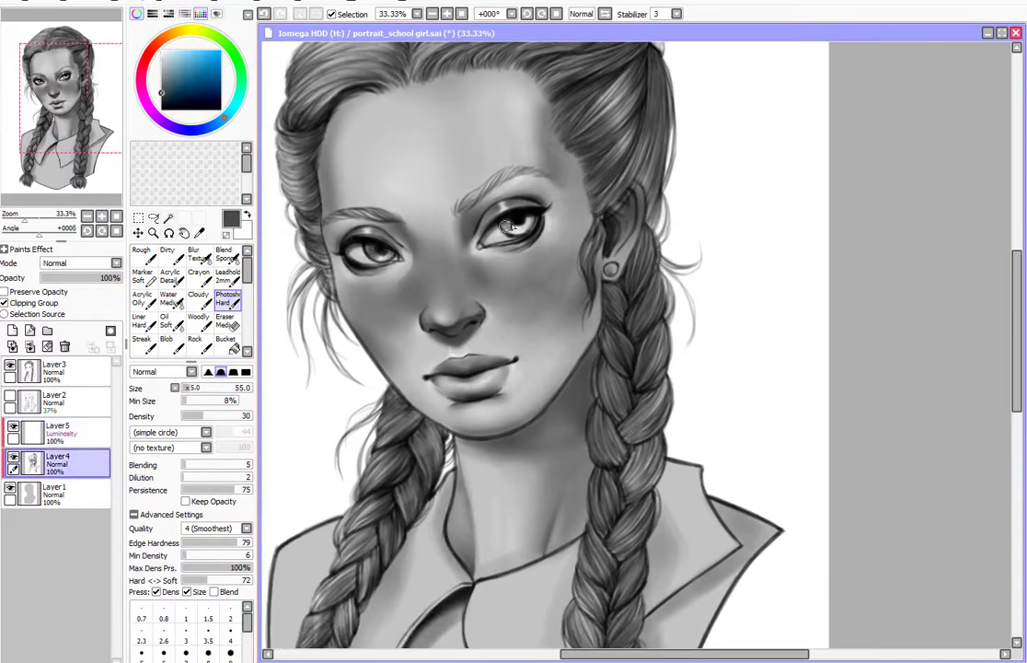
Paint white highlights on the eyes, nose, lips and earring on the Luminosity layer
{"action": "key", "text": "b"}
{"action": "left_click", "coordinate": [56, 433]}
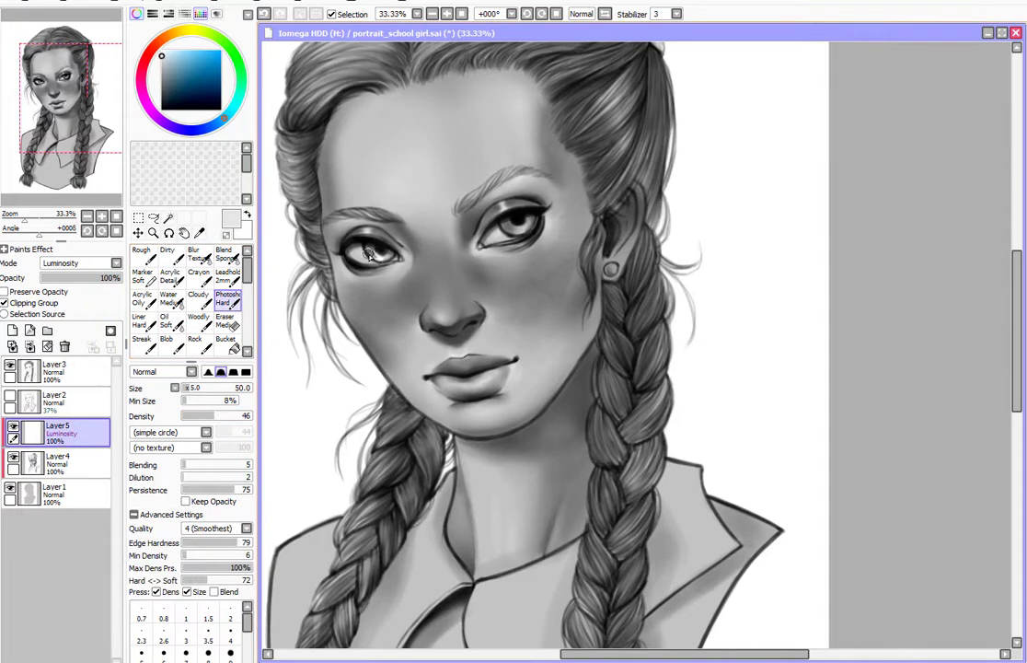
{"action": "key", "text": "n"}
{"action": "key", "text": "b"}
{"action": "key", "text": "n"}
{"action": "key", "text": "b"}
{"action": "key", "text": "n"}
{"action": "key", "text": "b"}
{"action": "key", "text": "n"}
{"action": "key", "text": "b"}
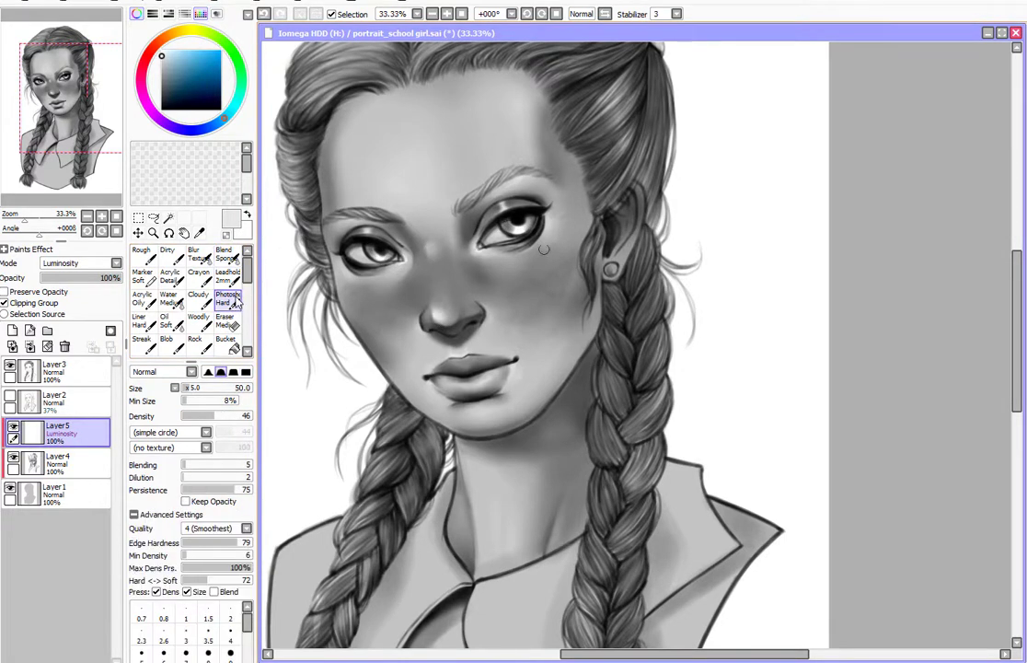
{"action": "key", "text": "n"}
{"action": "key", "text": "b"}
Soften the white highlights with the Blend Sponge
{"action": "key", "text": "n"}
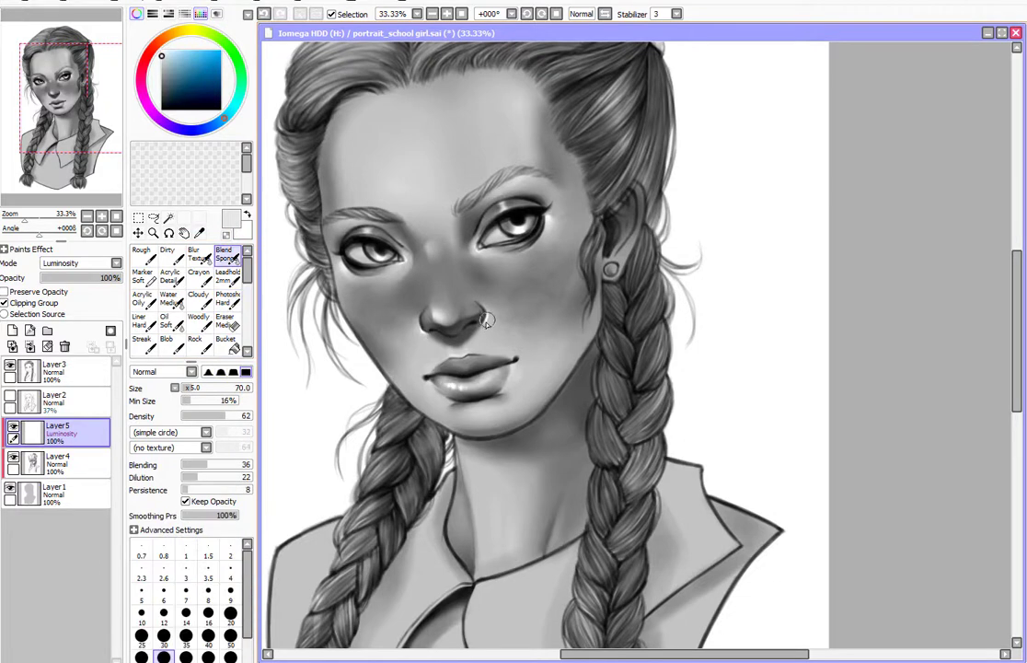
{"action": "key", "text": "b"}
{"action": "key", "text": "n"}
{"action": "key", "text": "b"}
{"action": "key", "text": "n"}
{"action": "left_click", "coordinate": [228, 301]}
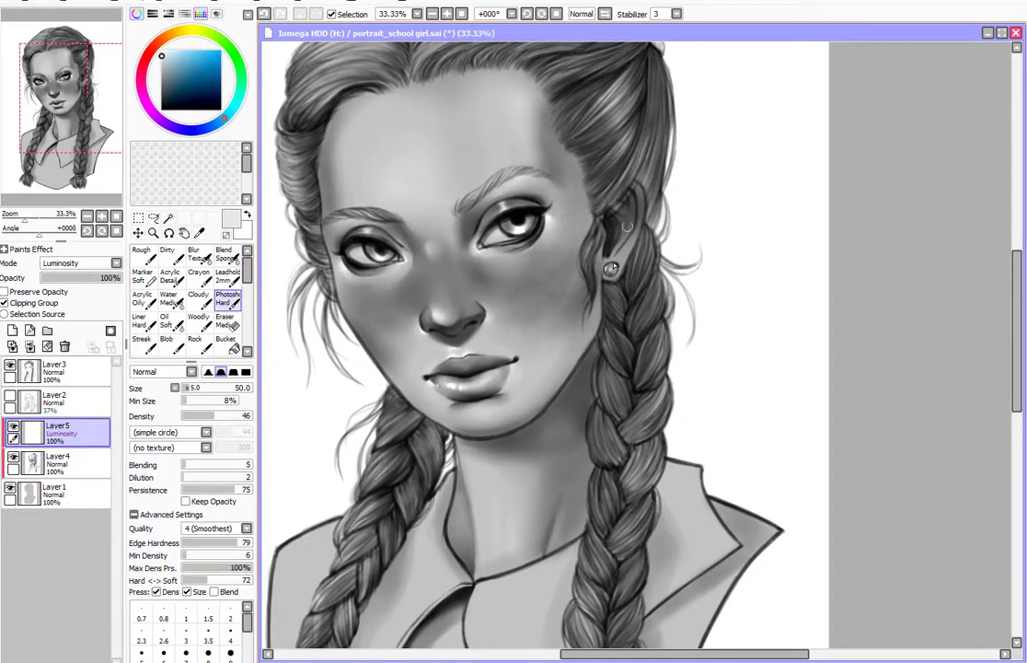
{"action": "key", "text": "n"}
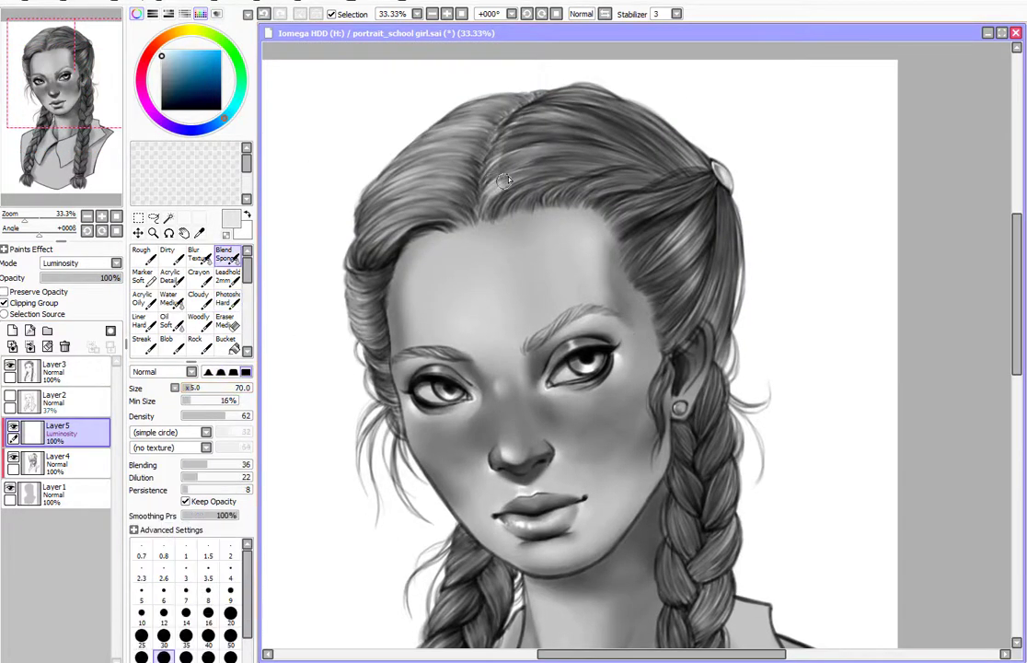
Add Layer6 for the shirt and place it beneath Layer5
{"action": "key", "text": "n"}
{"action": "key", "text": "n"}
{"action": "left_click", "coordinate": [10, 457]}
{"action": "left_click", "coordinate": [55, 493]}
{"action": "left_click", "coordinate": [13, 433]}
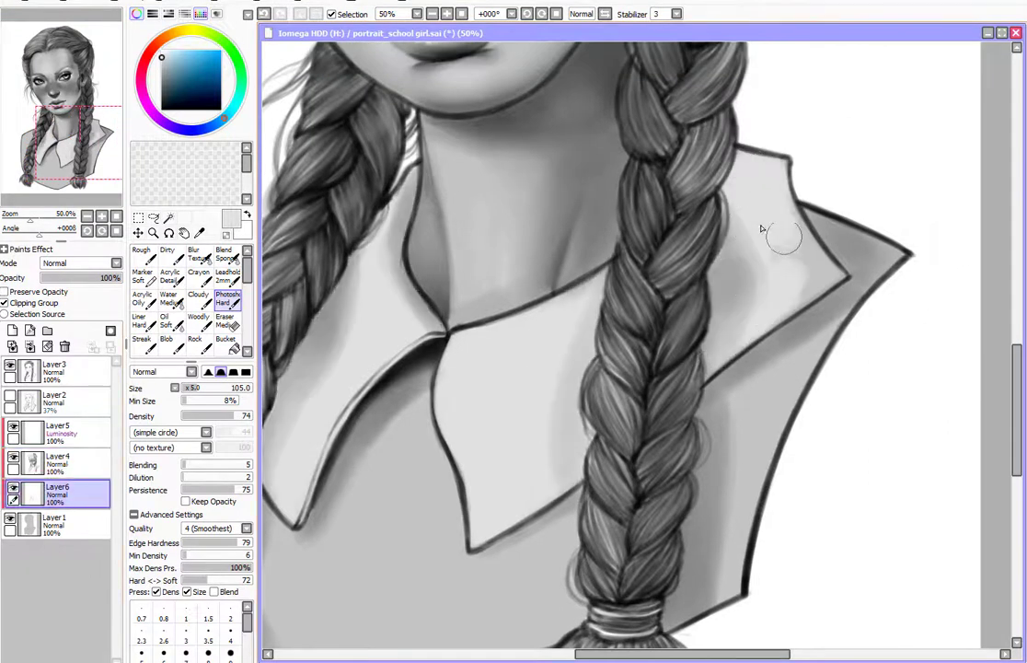
Shade the shirt dark grey behind and beside both braids
{"action": "scroll", "coordinate": [762, 229], "scroll_direction": "down", "scroll_amount": 1}
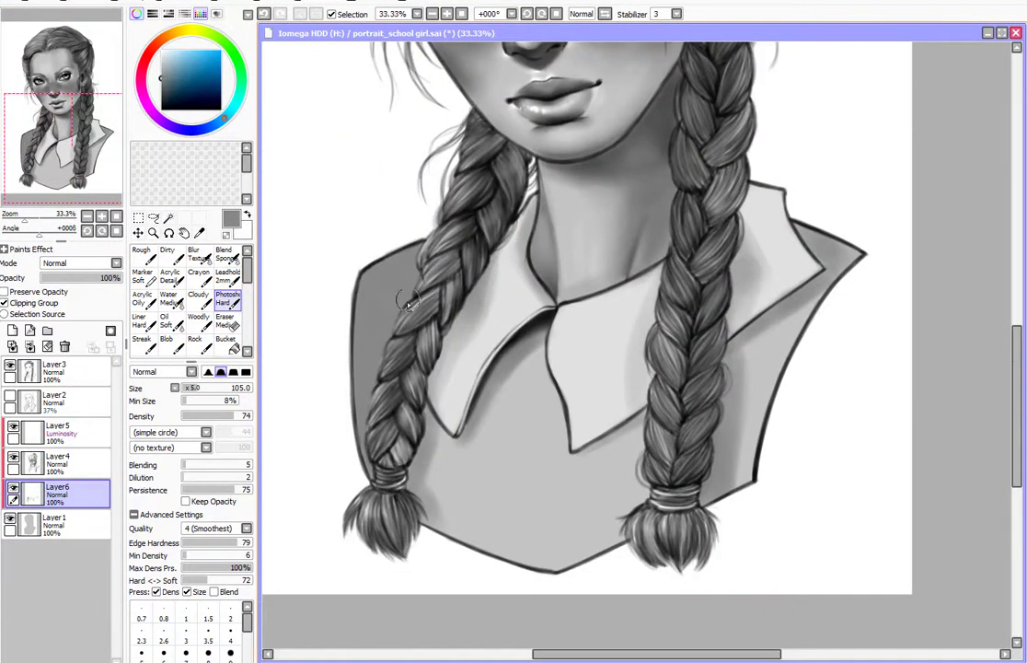
{"action": "mouse_move", "coordinate": [373, 474]}
{"action": "left_mouse_down"}
{"action": "mouse_move", "coordinate": [399, 397]}
{"action": "mouse_move", "coordinate": [452, 488]}
{"action": "mouse_move", "coordinate": [600, 451]}
{"action": "left_mouse_up"}
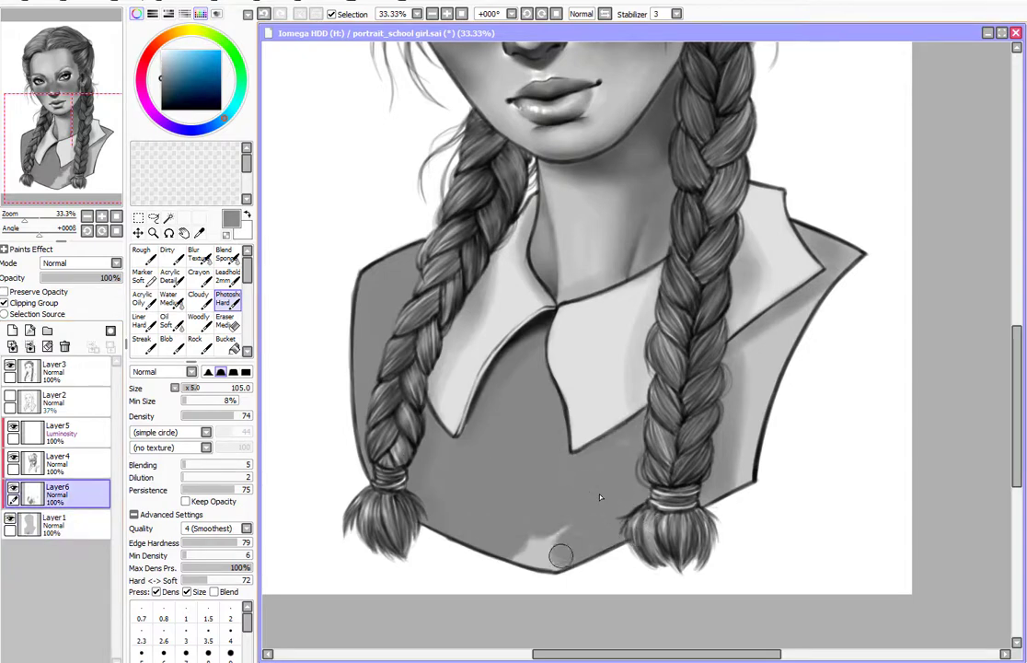
{"action": "left_click_drag", "start_coordinate": [497, 488], "coordinate": [543, 396]}
{"action": "left_click_drag", "start_coordinate": [552, 442], "coordinate": [465, 484]}
{"action": "left_click_drag", "start_coordinate": [644, 479], "coordinate": [691, 385]}
{"action": "left_click_drag", "start_coordinate": [589, 424], "coordinate": [575, 331]}
{"action": "left_click_drag", "start_coordinate": [570, 391], "coordinate": [590, 372]}
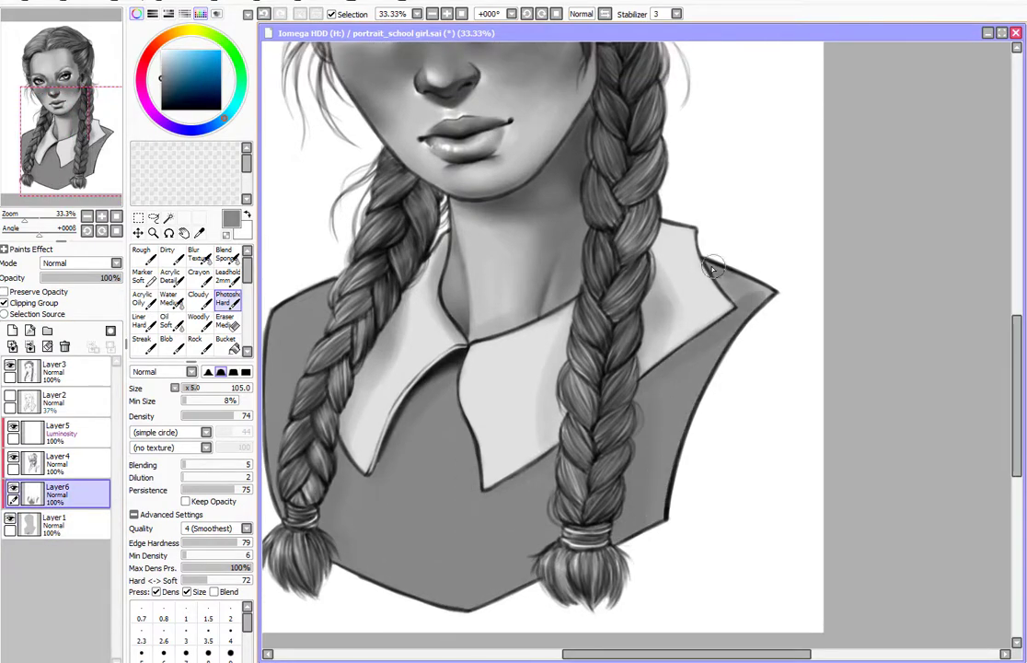
{"action": "left_click_drag", "start_coordinate": [617, 240], "coordinate": [681, 262]}
{"action": "left_click_drag", "start_coordinate": [448, 277], "coordinate": [522, 265]}
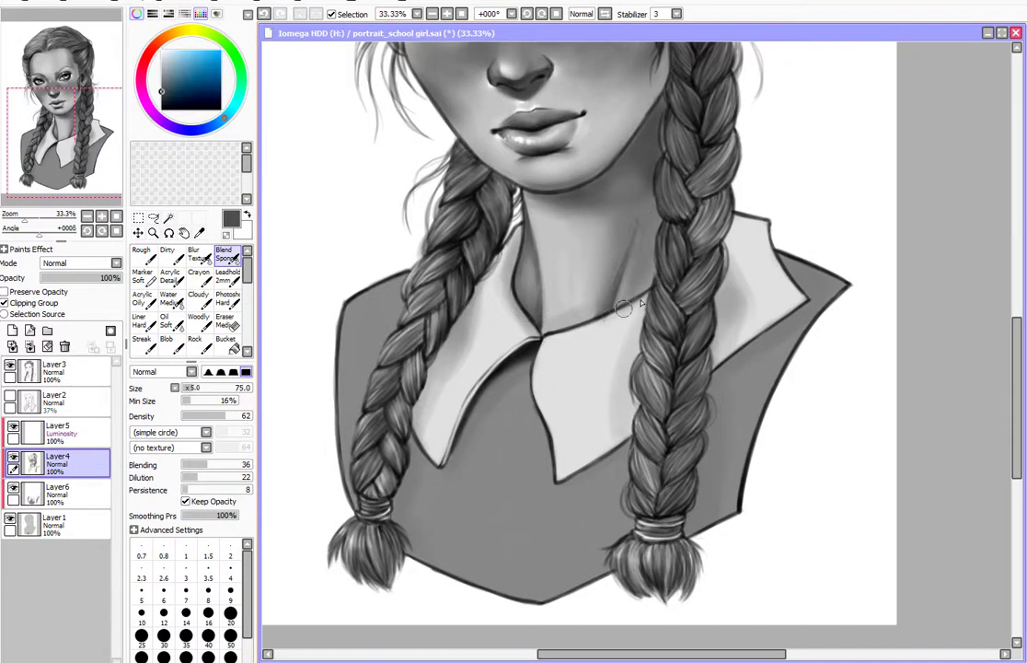
Pick a light grey and brighten the white collar on the Luminosity layer
{"action": "left_click", "coordinate": [534, 271], "text": "alt"}
{"action": "key", "text": "b"}
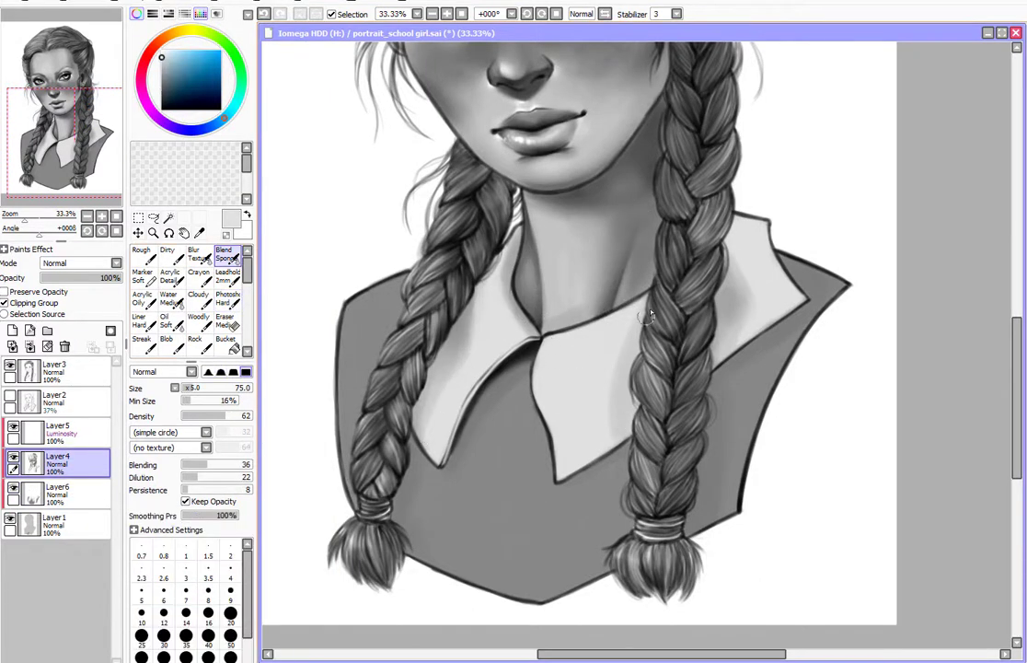
{"action": "left_click", "coordinate": [228, 300]}
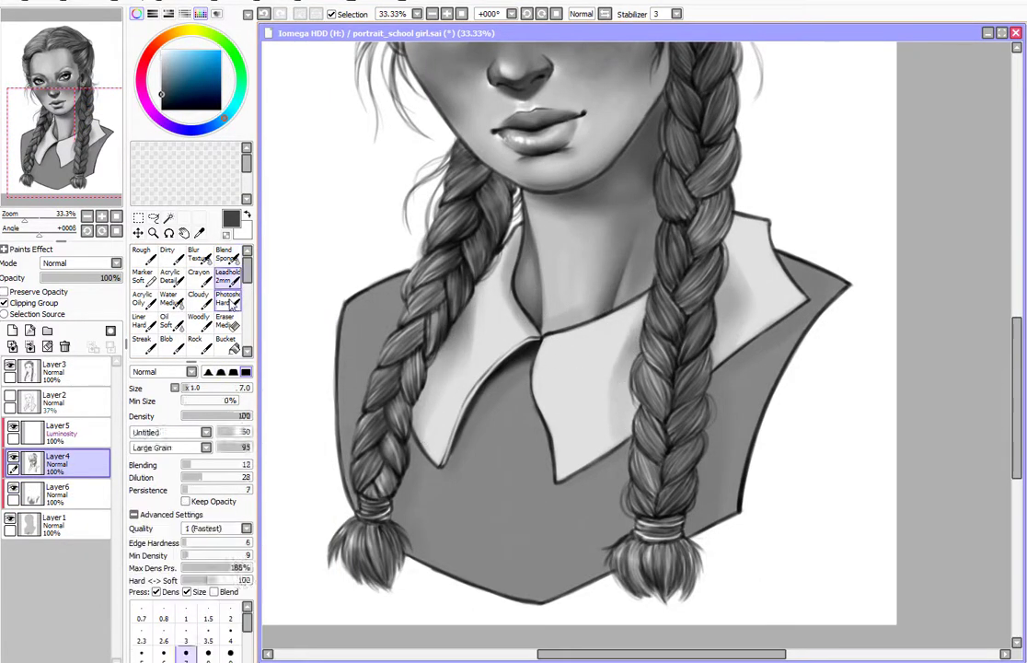
{"action": "left_click", "coordinate": [230, 259]}
{"action": "left_click", "coordinate": [57, 431]}
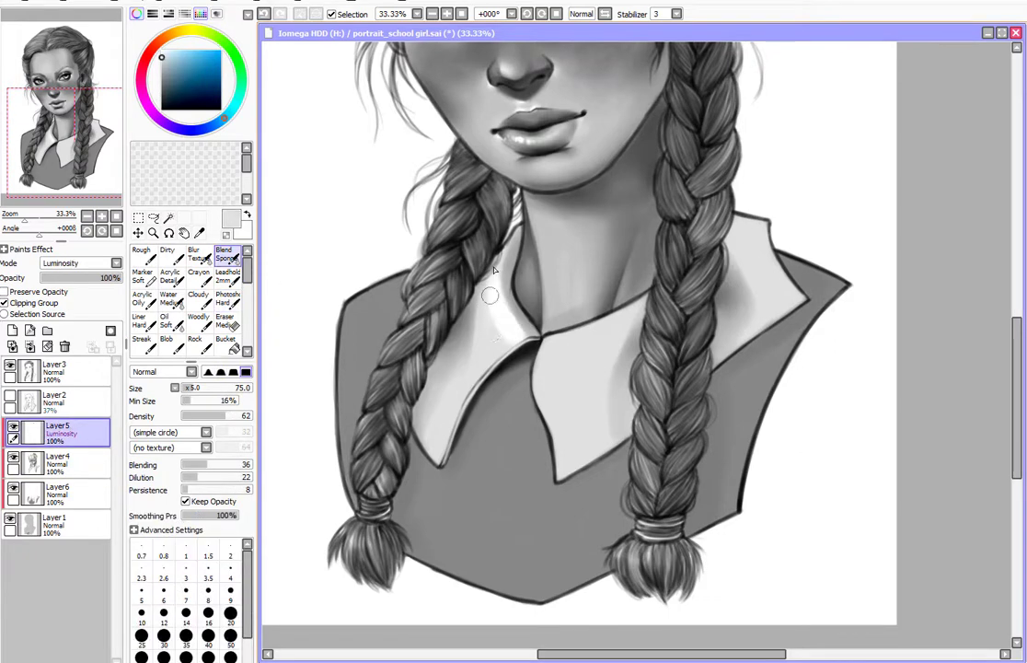
Erase and blend the collar highlights, then return to the main shading layer
{"action": "key", "text": "e"}
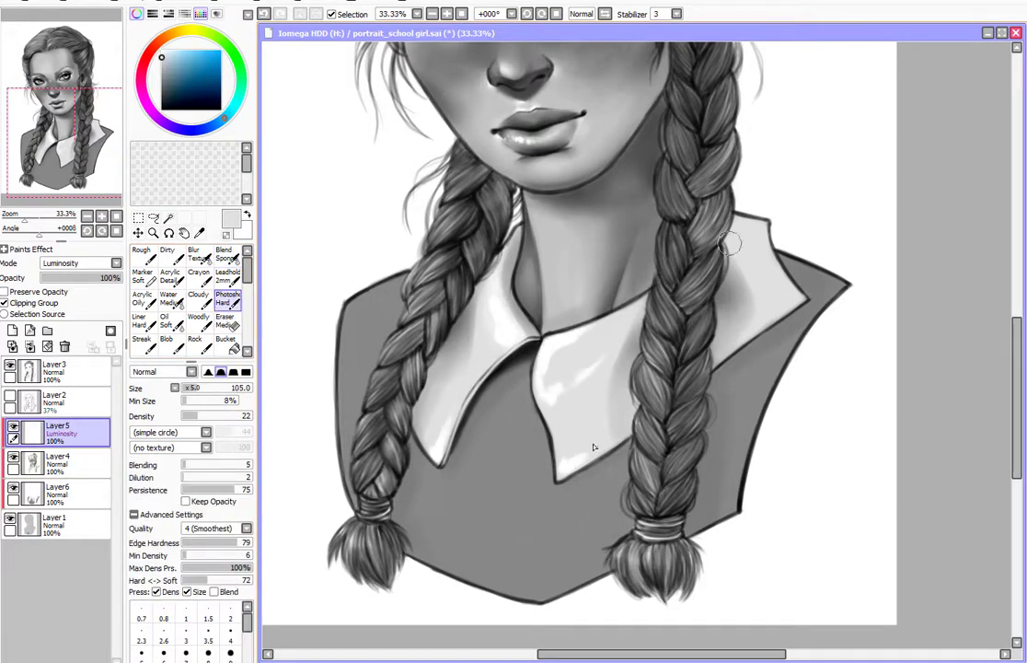
{"action": "left_click", "coordinate": [230, 260]}
{"action": "left_click", "coordinate": [230, 302]}
{"action": "left_click", "coordinate": [57, 460]}
{"action": "left_click", "coordinate": [230, 259]}
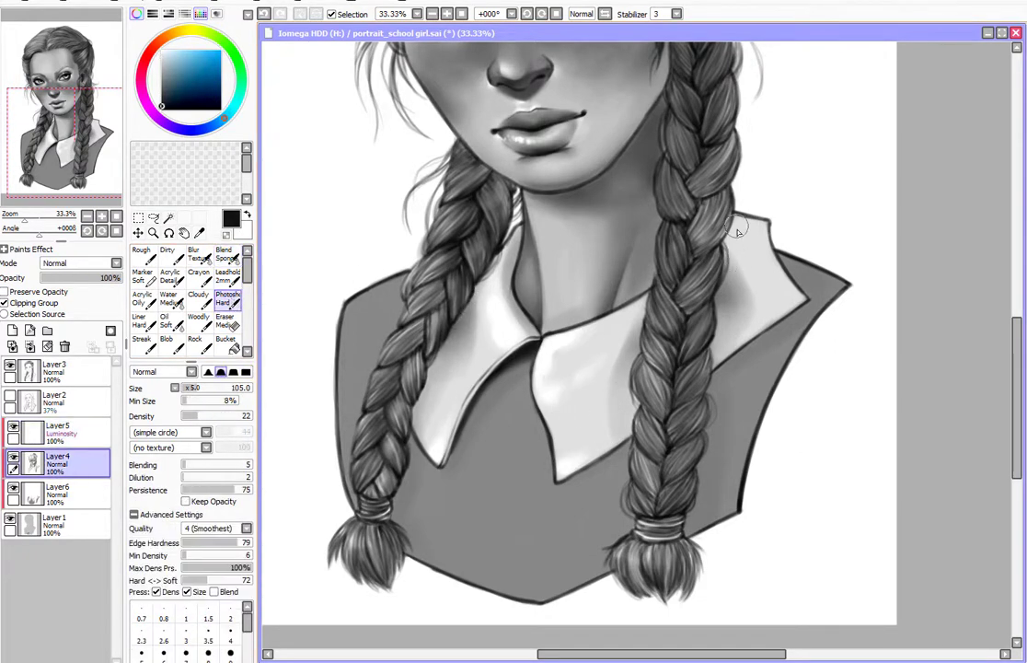
{"action": "key", "text": "b"}
{"action": "key", "text": "b"}
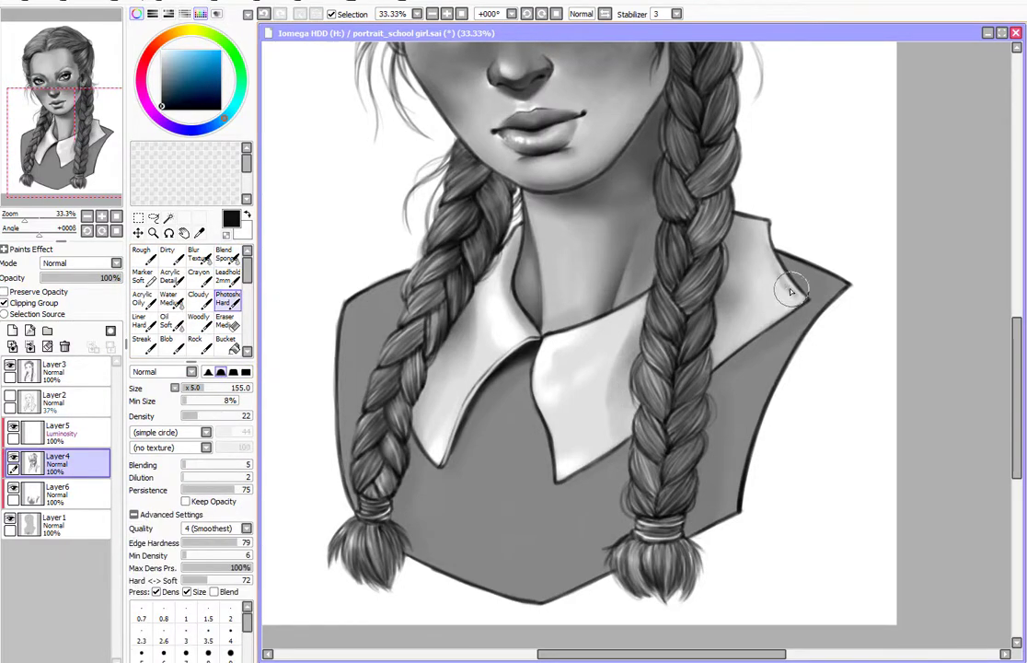
{"action": "key", "text": "b"}
{"action": "key", "text": "b"}
{"action": "key", "text": "b"}
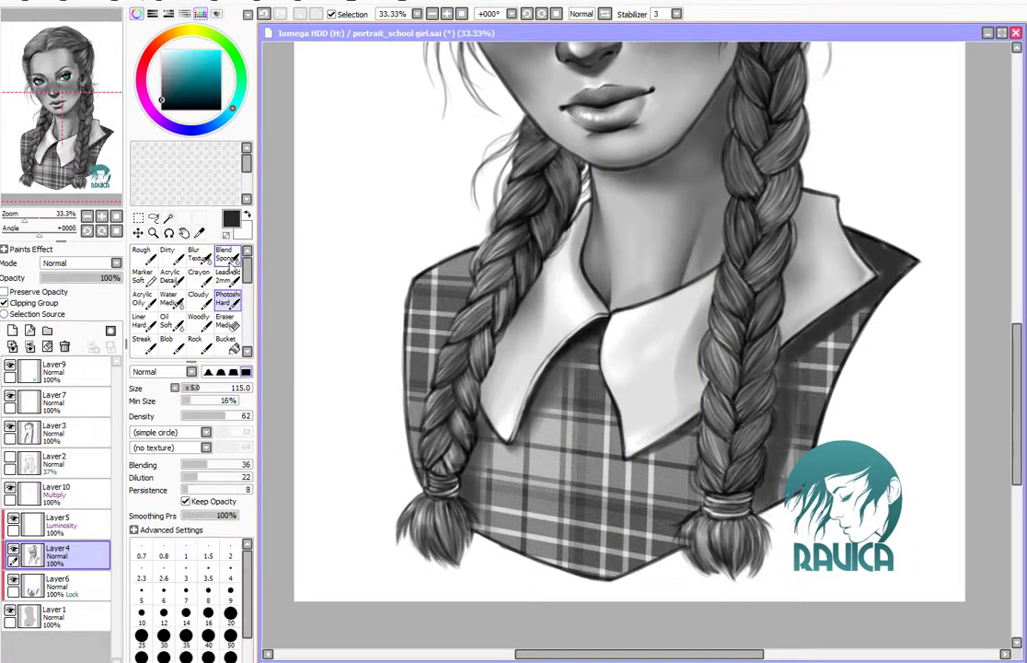
Blend the shading along the right braid and collar edge
{"action": "left_click_drag", "start_coordinate": [884, 244], "coordinate": [914, 281]}
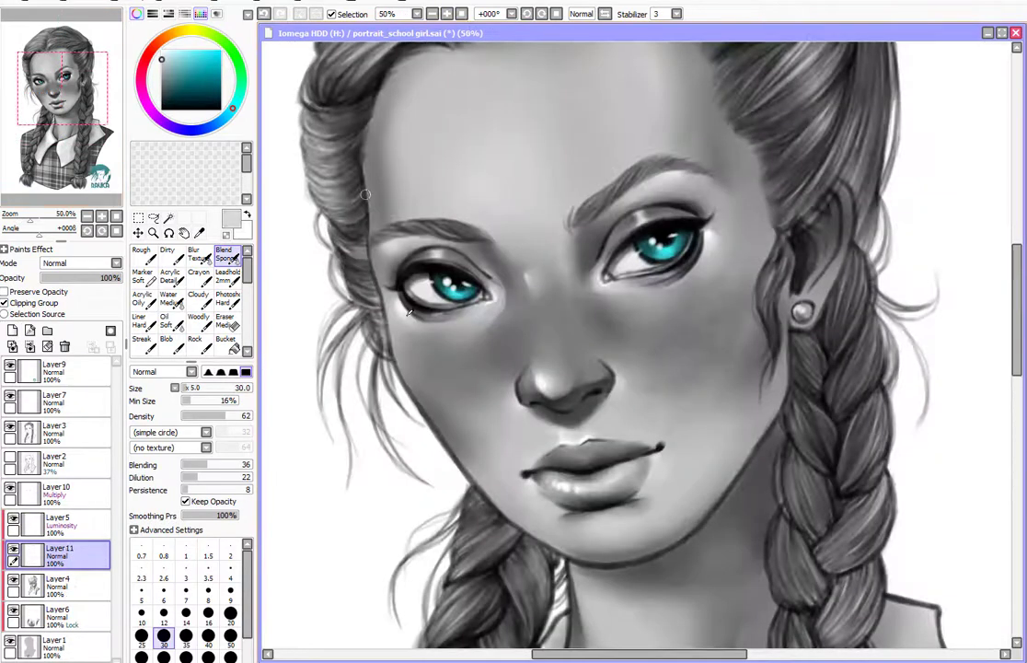